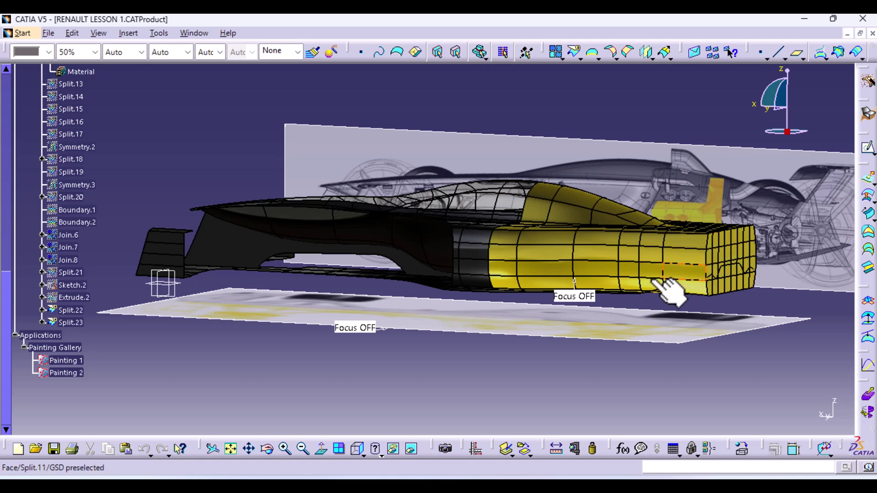
# - Sketch a diagonal line on the zx plane across the gold body's rear, from its lower edge to beyond the upper rear corner
pyautogui.moveTo(315, 281); pyautogui.dragTo(227, 312, button='middle')
pyautogui.click(224, 312)
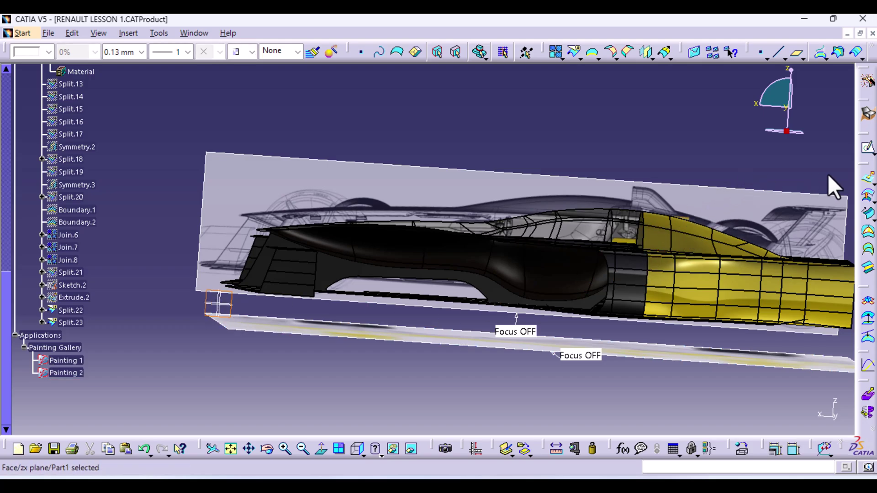
pyautogui.click(868, 152)
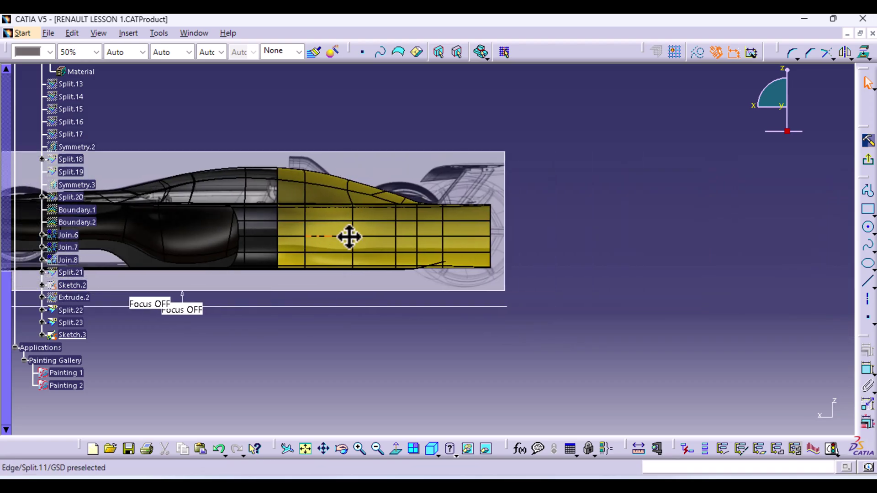
pyautogui.moveTo(349, 237); pyautogui.dragTo(363, 240)
pyautogui.click(867, 284)
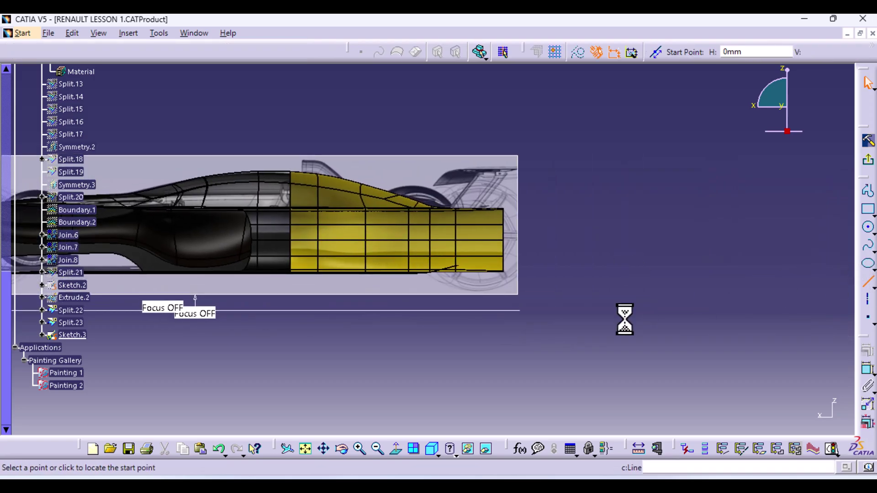
pyautogui.moveTo(442, 333); pyautogui.dragTo(438, 226, button='middle')
pyautogui.click(415, 320)
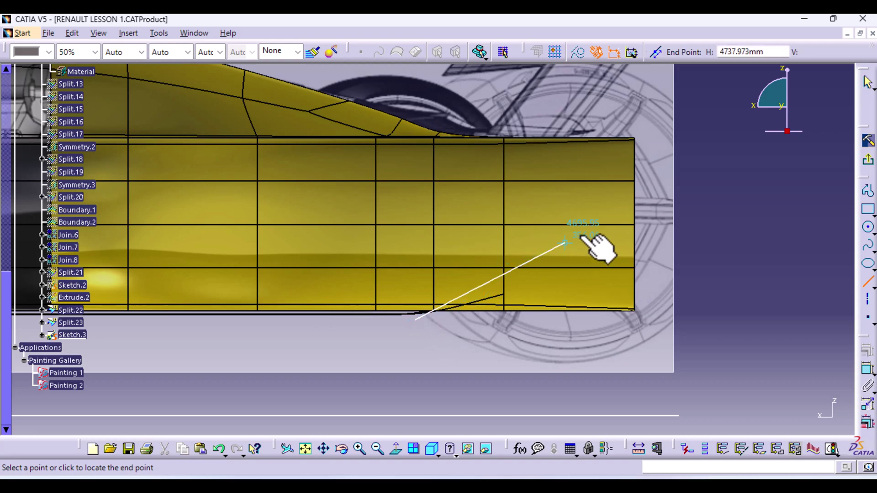
pyautogui.click(648, 124)
pyautogui.click(869, 162)
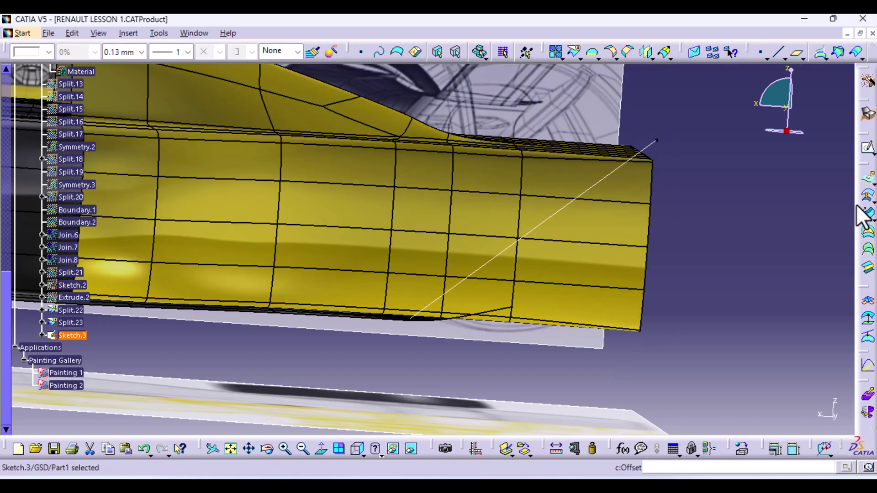
# - Extrude the diagonal line as a surface with a 600 mm mirrored extent, and hide the sketch line
pyautogui.click(868, 178)
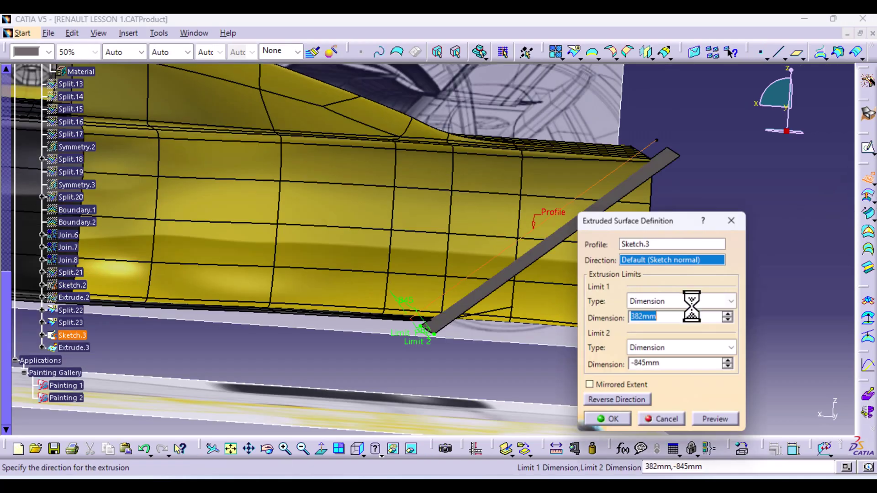
pyautogui.click(589, 387)
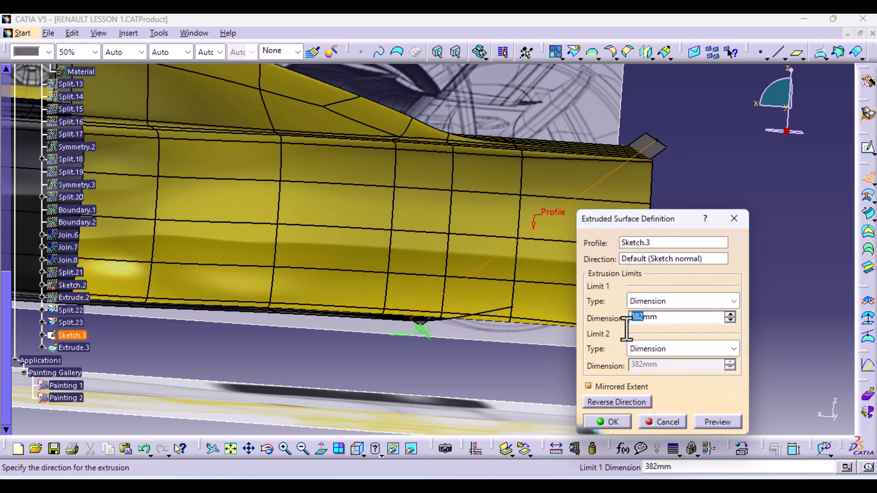
pyautogui.click(726, 423)
pyautogui.moveTo(722, 167); pyautogui.dragTo(400, 199, button='middle')
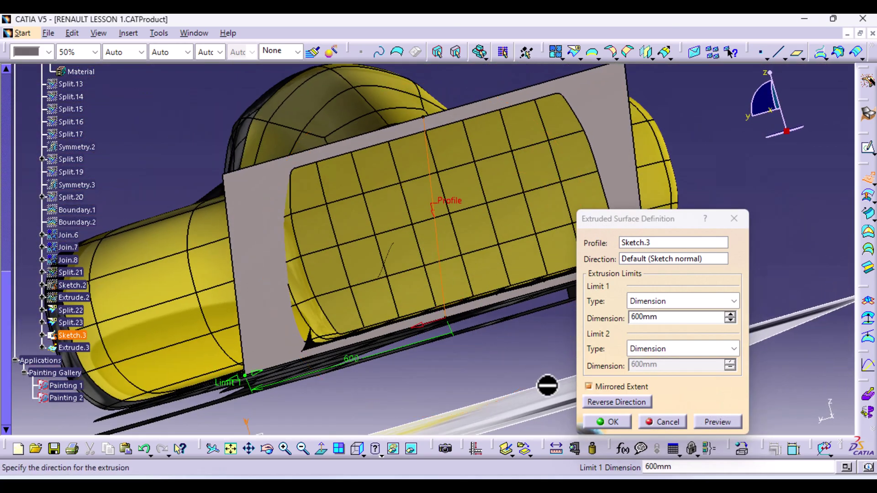
pyautogui.click(612, 421)
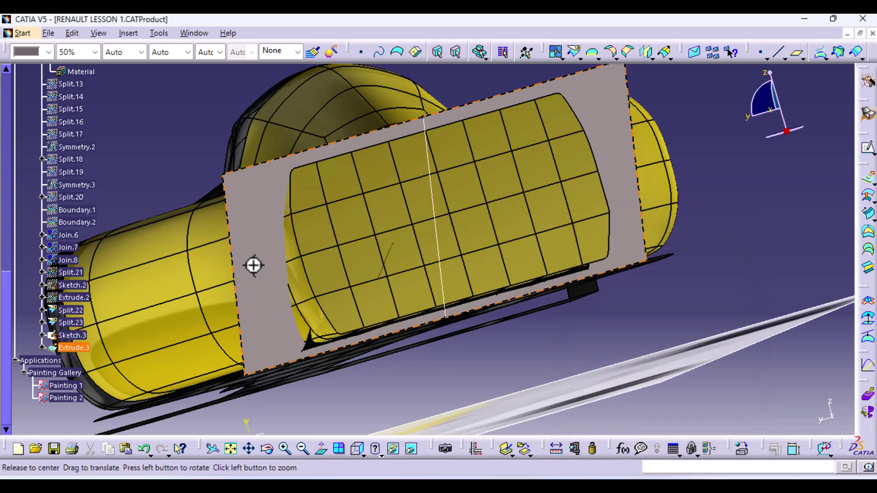
pyautogui.moveTo(255, 262)
pyautogui.mouseDown(button='middle')
pyautogui.moveTo(391, 262)
pyautogui.moveTo(340, 337)
pyautogui.moveTo(505, 317)
pyautogui.moveTo(505, 212)
pyautogui.moveTo(513, 276)
pyautogui.moveTo(358, 317)
pyautogui.moveTo(386, 245)
pyautogui.moveTo(420, 229)
pyautogui.moveTo(453, 187)
pyautogui.mouseUp(button='middle')
pyautogui.rightClick(504, 224)
pyautogui.click(513, 228)
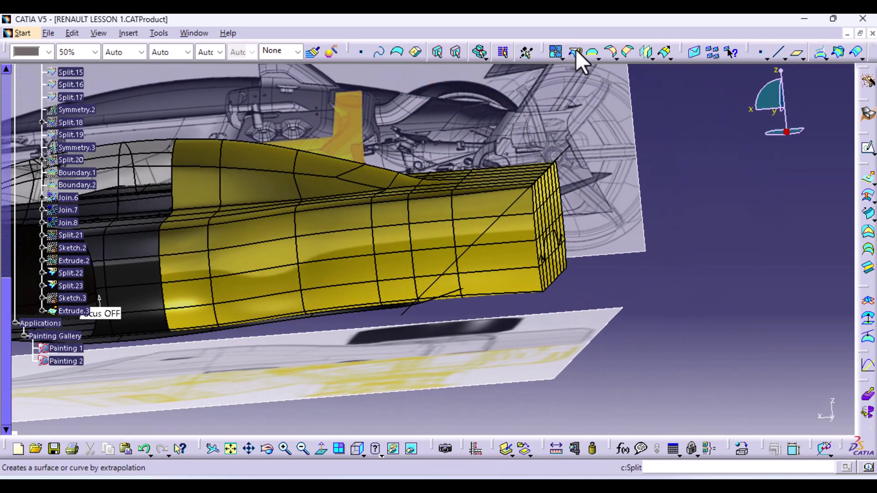
# - Split the gold rear body with the extruded surface, keeping the forward portion, and hide the cutting surface
pyautogui.click(575, 51)
pyautogui.click(348, 243)
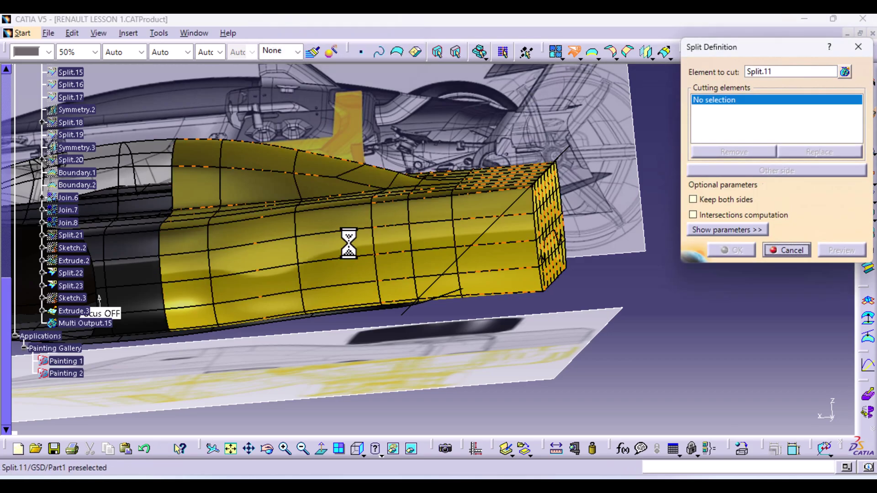
pyautogui.moveTo(416, 250); pyautogui.dragTo(603, 223, button='middle')
pyautogui.click(590, 215)
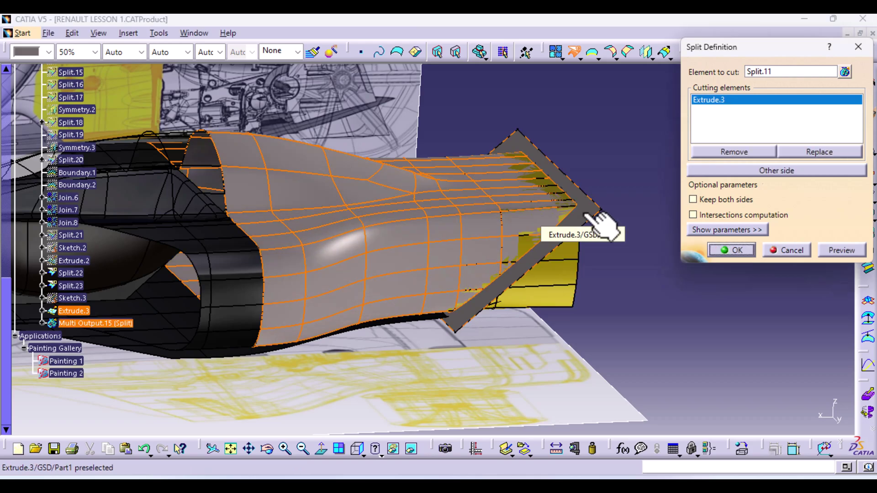
pyautogui.click(733, 250)
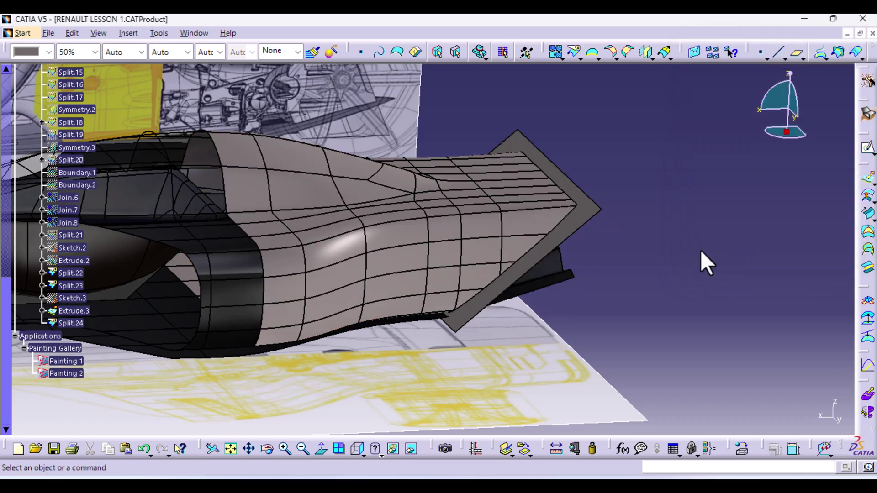
pyautogui.rightClick(580, 217)
pyautogui.click(611, 230)
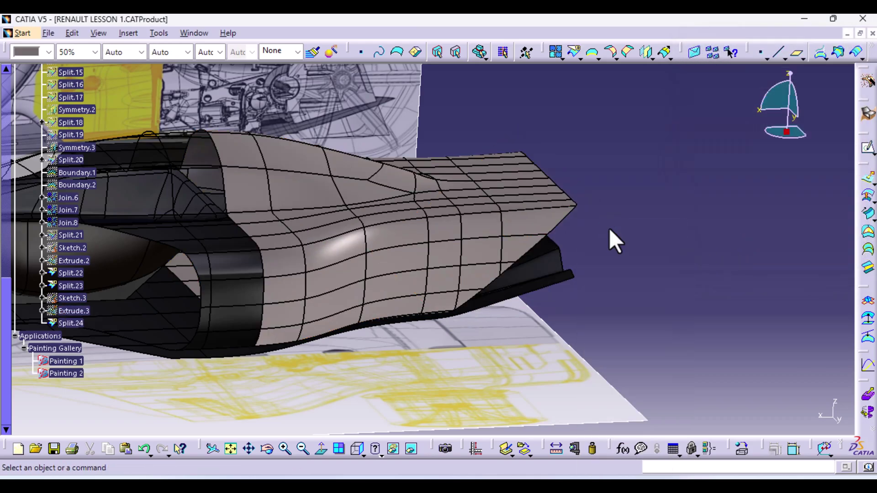
# - Copy the Gold material from Split.11 onto the trimmed body, Split.24
pyautogui.scroll(5, 107, 245)
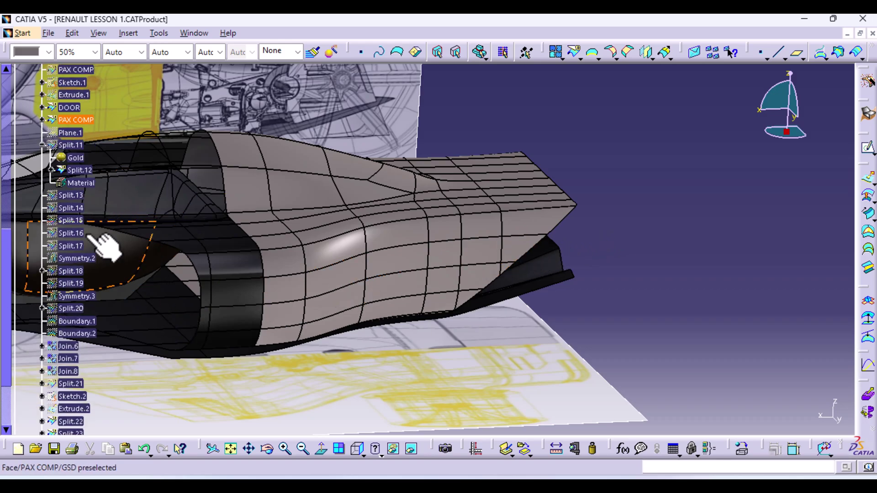
pyautogui.rightClick(77, 196)
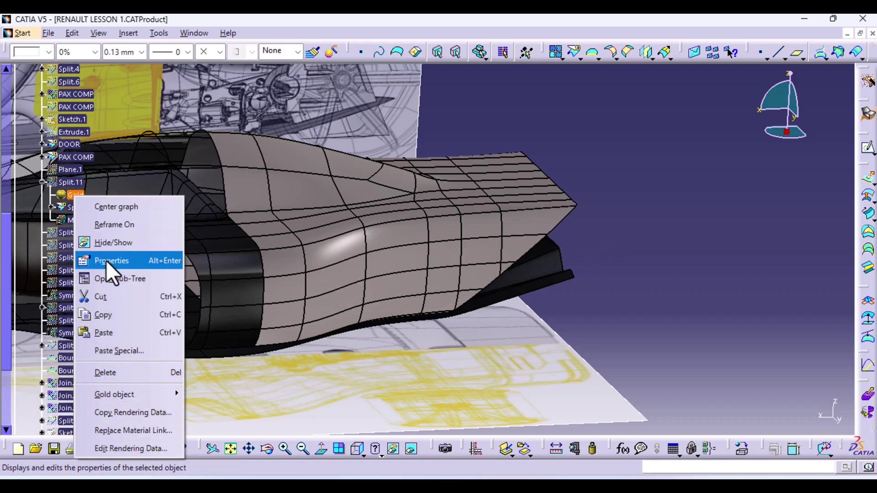
pyautogui.click(112, 313)
pyautogui.scroll(-5, 101, 348)
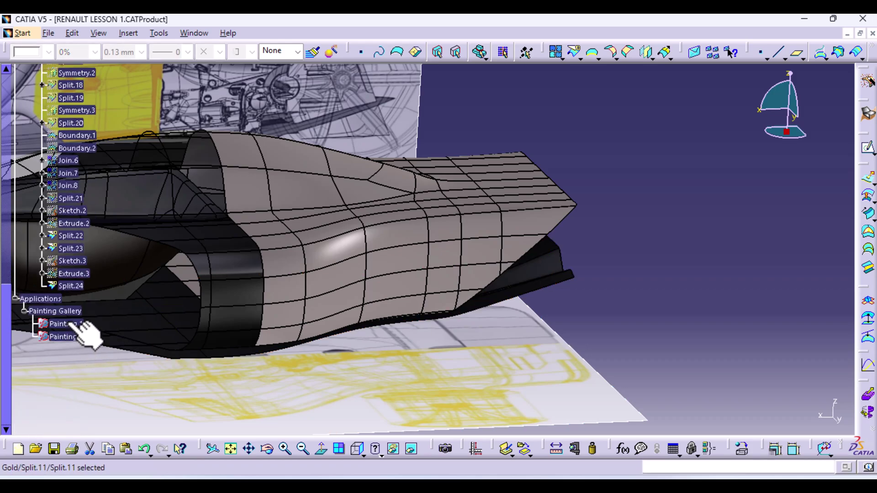
pyautogui.rightClick(76, 287)
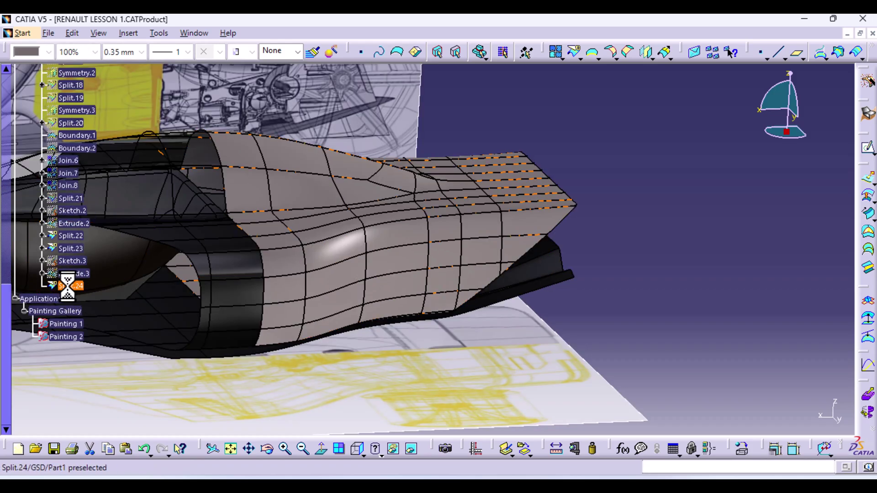
pyautogui.click(106, 333)
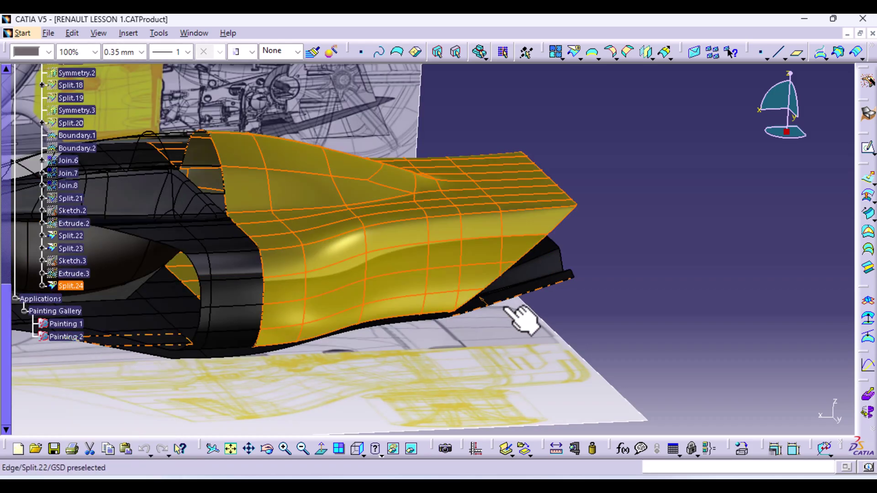
# - Edit Subdivision Surface.2 by shifting the edge loop near the lower end of the diagonal cut slightly rearward
pyautogui.moveTo(603, 329)
pyautogui.mouseDown(button='middle')
pyautogui.moveTo(446, 276)
pyautogui.moveTo(338, 335)
pyautogui.moveTo(400, 392)
pyautogui.moveTo(394, 360)
pyautogui.moveTo(446, 369)
pyautogui.moveTo(313, 352)
pyautogui.moveTo(517, 319)
pyautogui.moveTo(525, 352)
pyautogui.moveTo(420, 333)
pyautogui.moveTo(343, 369)
pyautogui.moveTo(433, 270)
pyautogui.moveTo(539, 311)
pyautogui.mouseUp(button='middle')
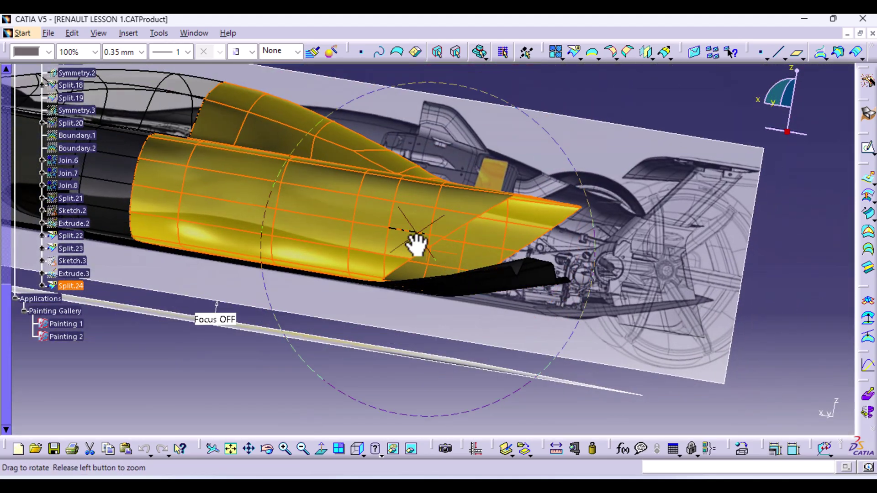
pyautogui.moveTo(417, 244); pyautogui.dragTo(442, 263, button='middle')
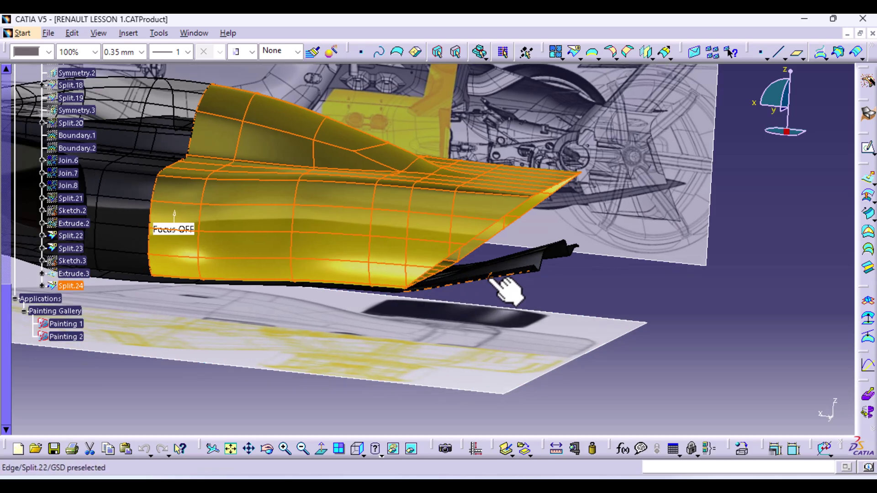
pyautogui.moveTo(564, 290)
pyautogui.mouseDown(button='middle')
pyautogui.moveTo(402, 249)
pyautogui.moveTo(383, 364)
pyautogui.moveTo(378, 341)
pyautogui.moveTo(423, 270)
pyautogui.moveTo(440, 323)
pyautogui.moveTo(465, 274)
pyautogui.mouseUp(button='middle')
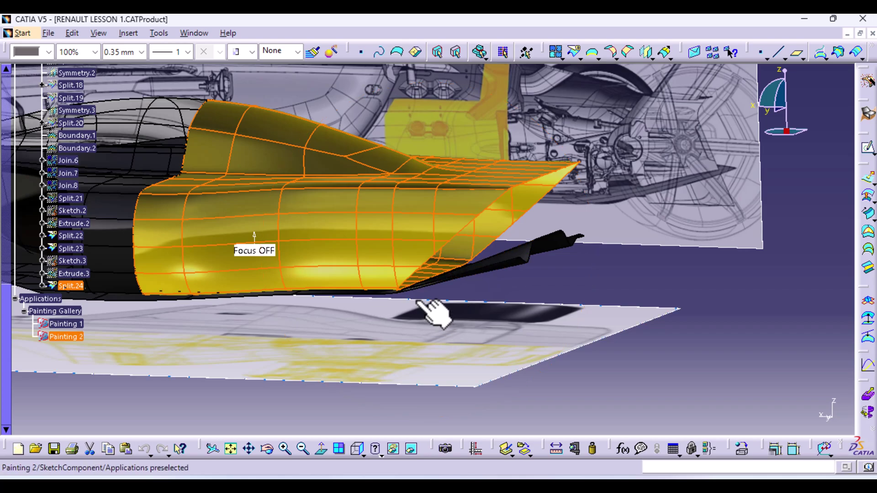
pyautogui.scroll(10, 78, 186)
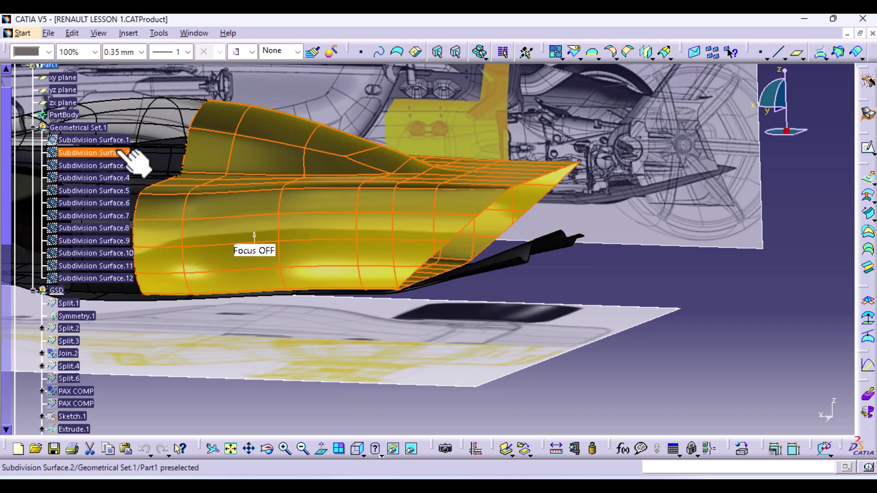
pyautogui.doubleClick(126, 153)
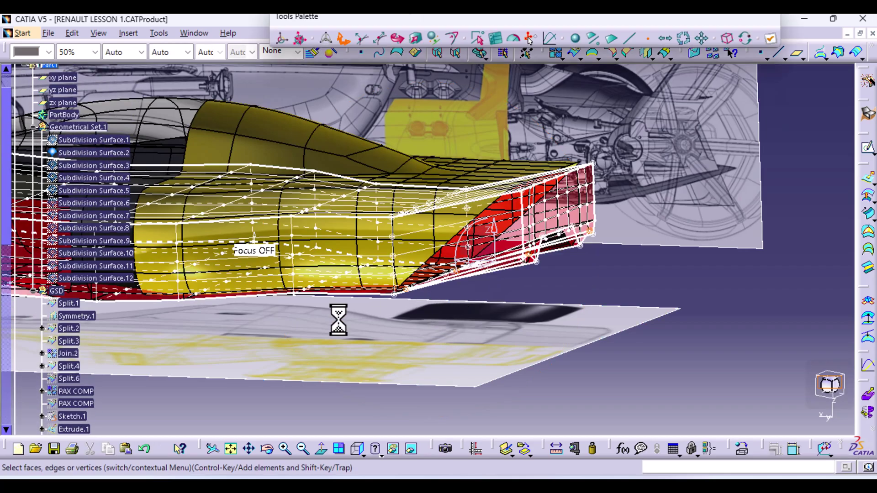
pyautogui.click(357, 443)
pyautogui.click(630, 39)
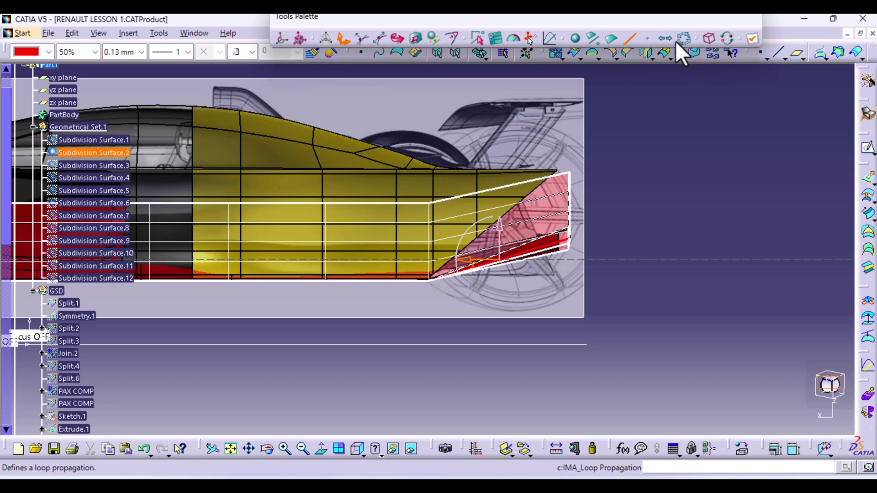
pyautogui.click(430, 230)
pyautogui.moveTo(393, 247); pyautogui.dragTo(409, 242)
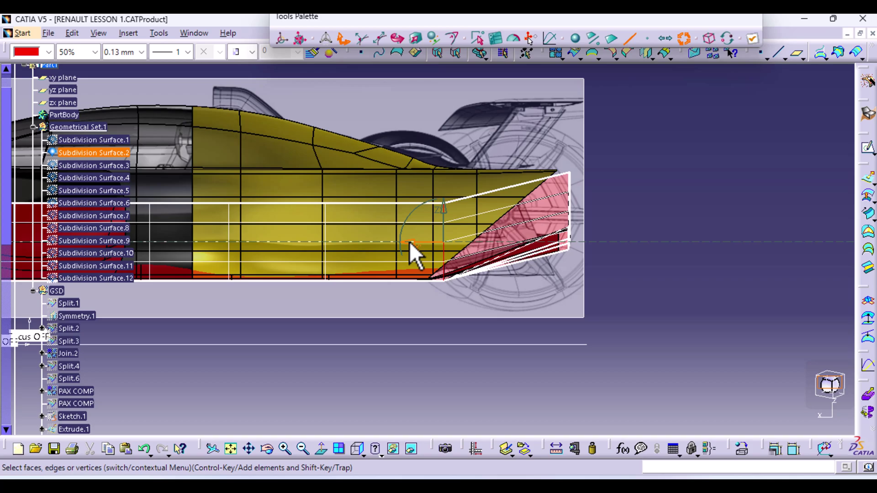
pyautogui.click(756, 43)
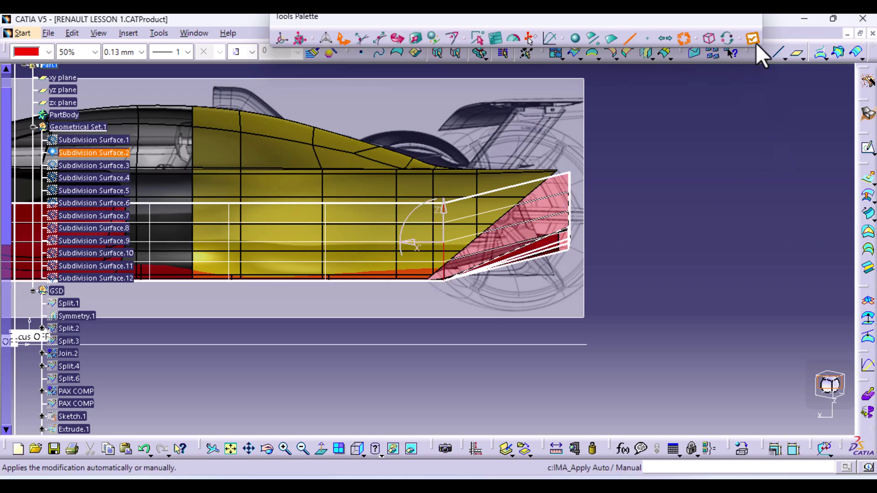
pyautogui.click(756, 43)
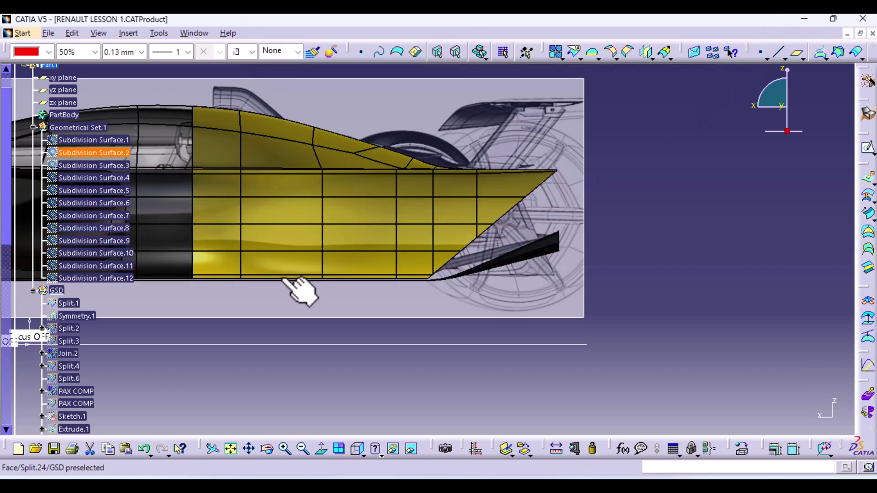
# - Edit Sketch.3 by moving the lower endpoint of the diagonal line slightly rearward and down, and exit the sketch
pyautogui.scroll(-15, 85, 379)
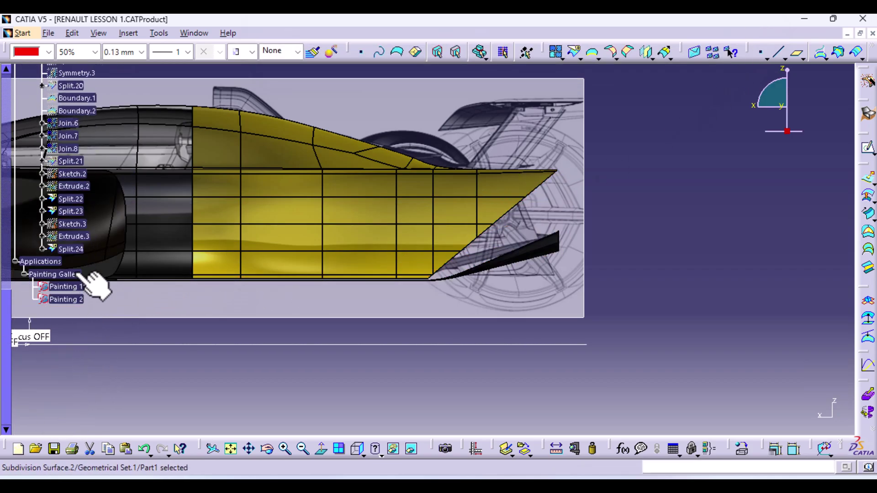
pyautogui.click(75, 224)
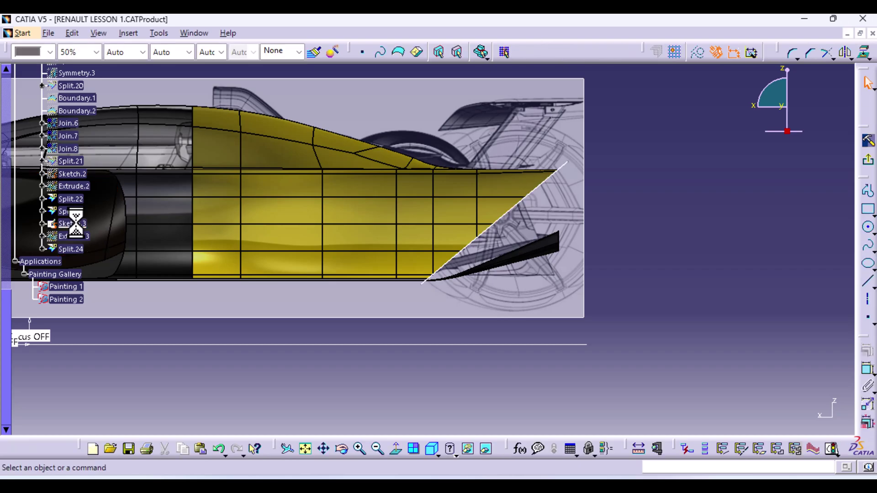
pyautogui.click(418, 286)
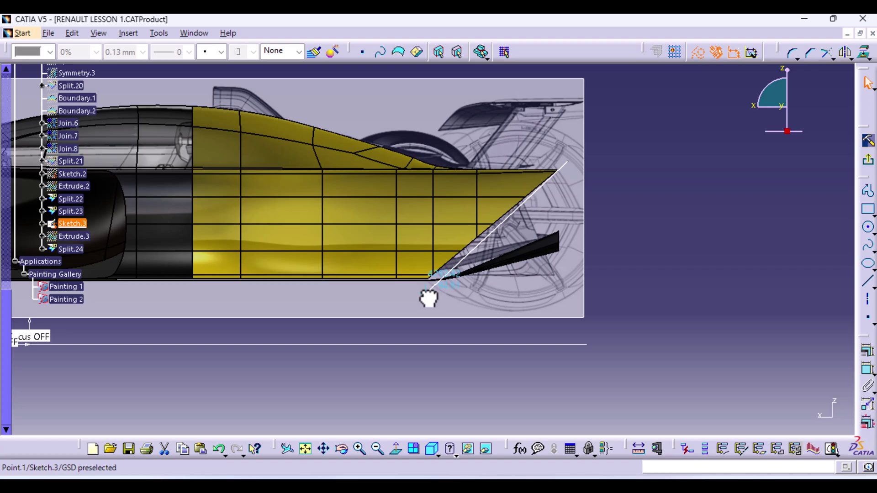
pyautogui.click(427, 293)
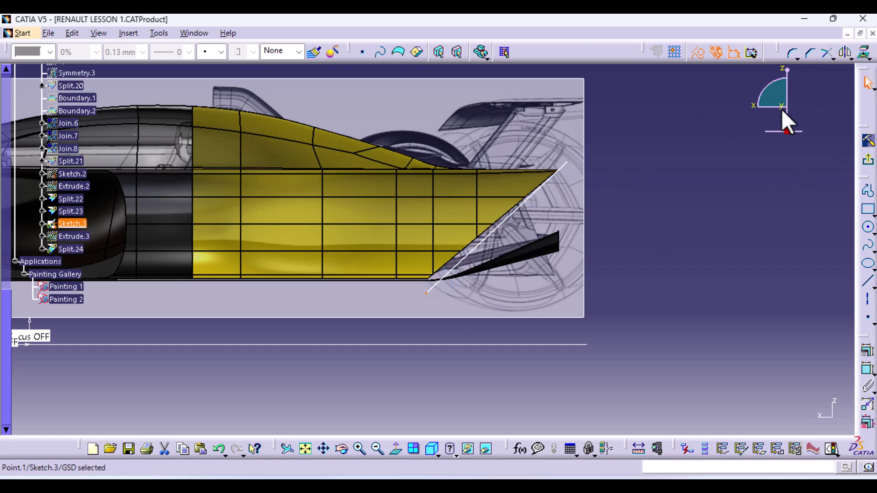
pyautogui.click(868, 161)
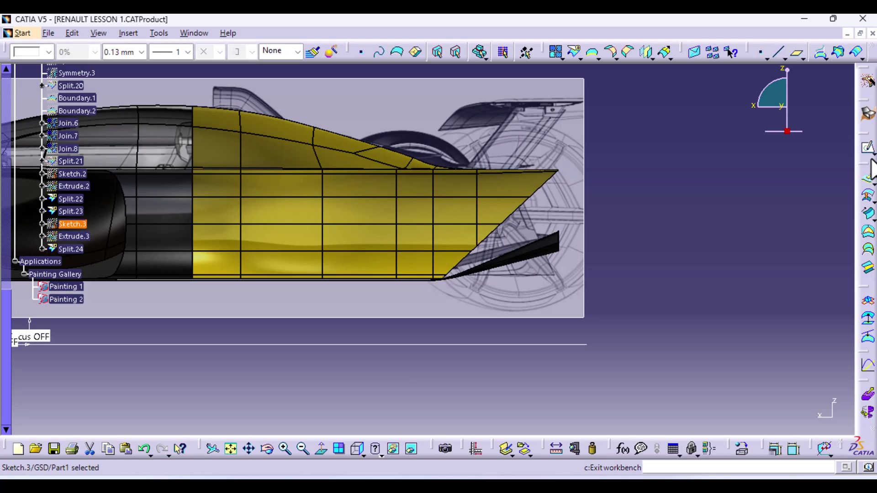
# - Extract a boundary curve from the diagonal rear edge of Split.24 with point continuity propagation
pyautogui.moveTo(624, 188)
pyautogui.mouseDown(button='middle')
pyautogui.moveTo(461, 224)
pyautogui.moveTo(383, 319)
pyautogui.moveTo(382, 299)
pyautogui.moveTo(513, 239)
pyautogui.moveTo(541, 207)
pyautogui.moveTo(564, 264)
pyautogui.moveTo(514, 281)
pyautogui.moveTo(571, 222)
pyautogui.mouseUp(button='middle')
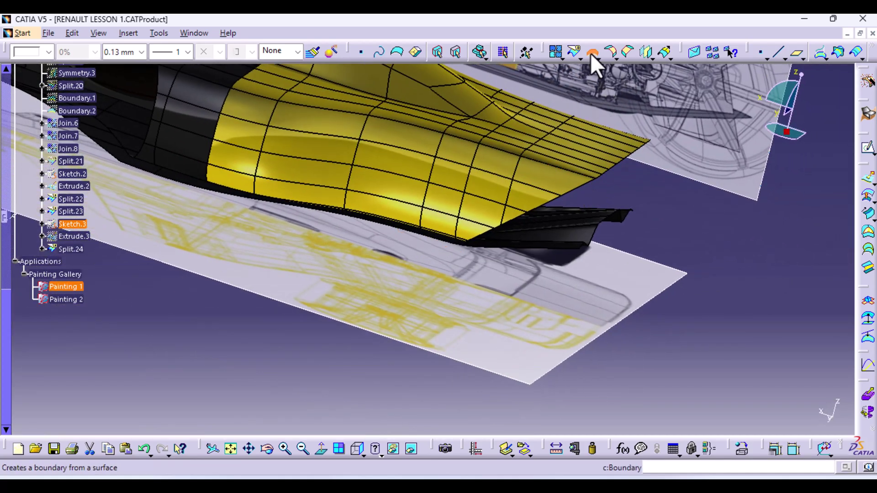
pyautogui.click(550, 198)
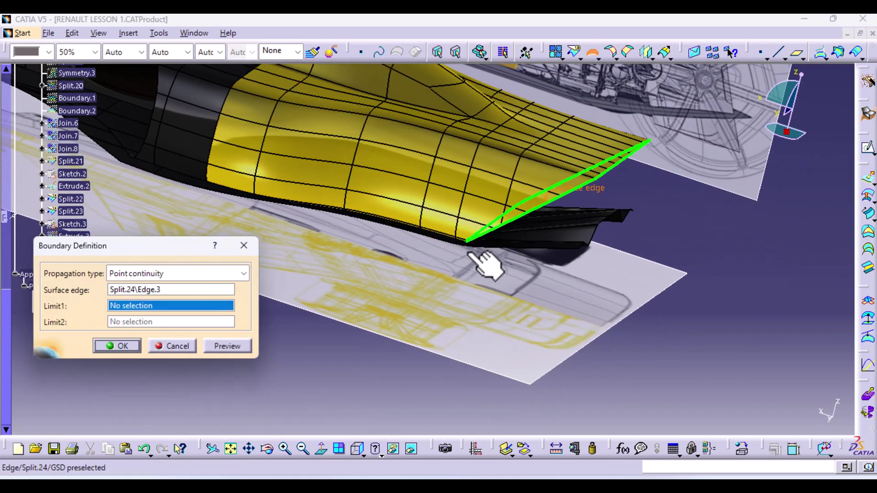
pyautogui.click(131, 347)
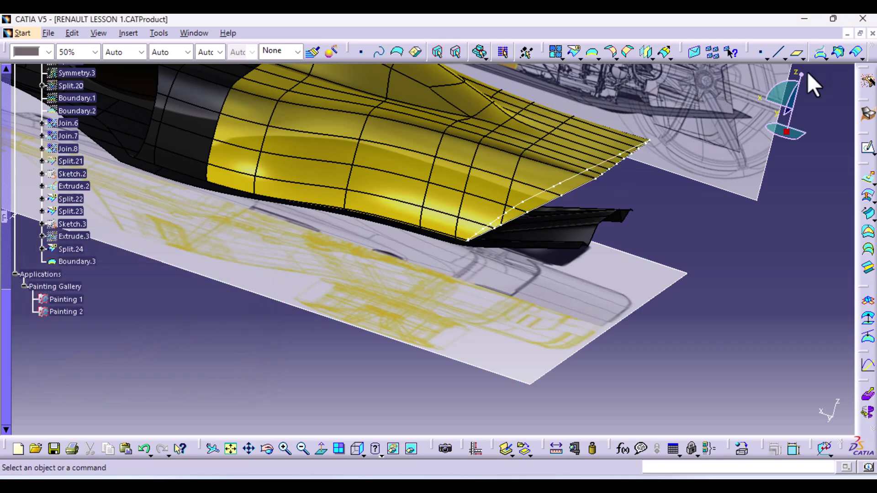
# - Create a plane through the planar boundary curve on the diagonal rear edge
pyautogui.click(798, 54)
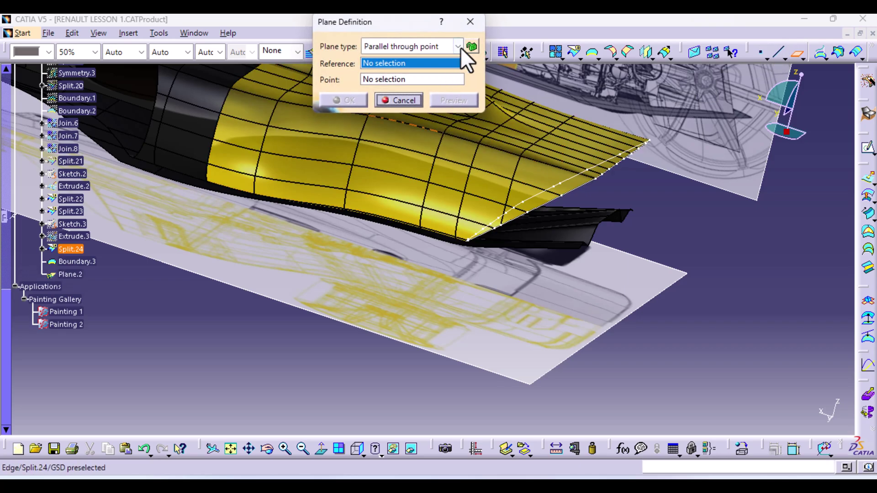
pyautogui.click(458, 47)
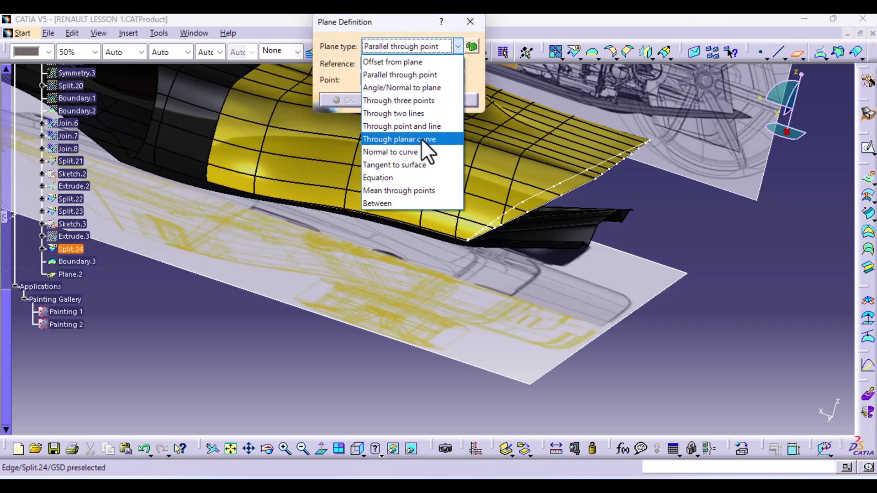
pyautogui.click(421, 139)
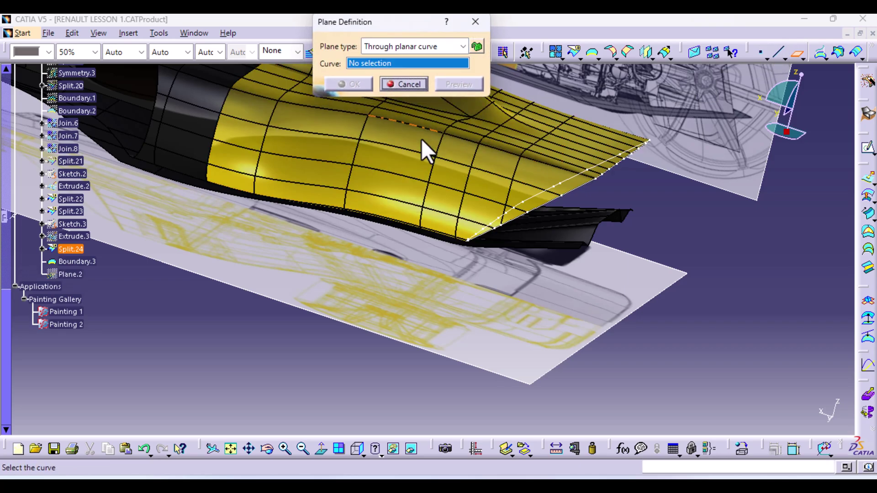
pyautogui.click(577, 184)
pyautogui.click(351, 85)
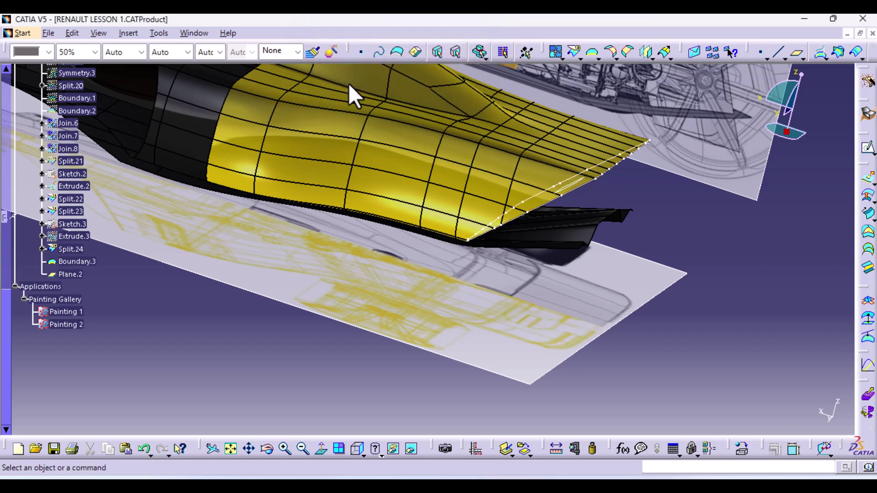
# - Create a plane offset -240 mm from the plane on the diagonal rear edge
pyautogui.click(797, 54)
pyautogui.click(572, 185)
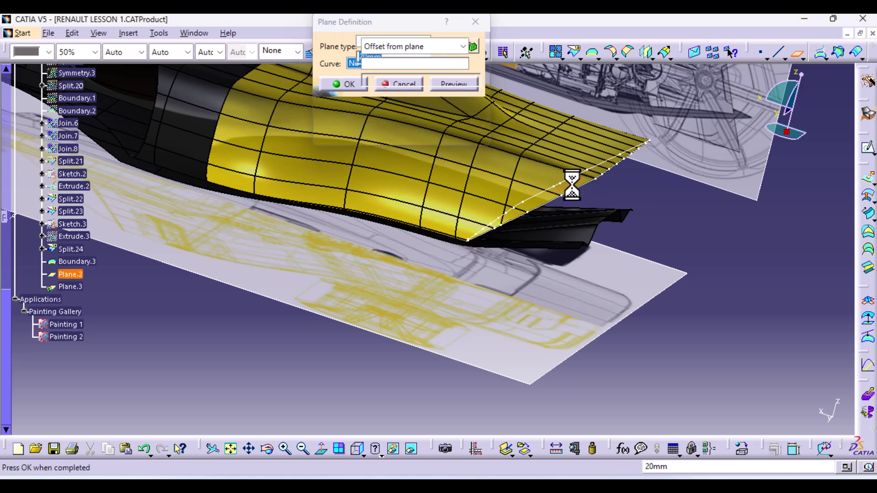
pyautogui.moveTo(289, 248); pyautogui.dragTo(396, 327, button='middle')
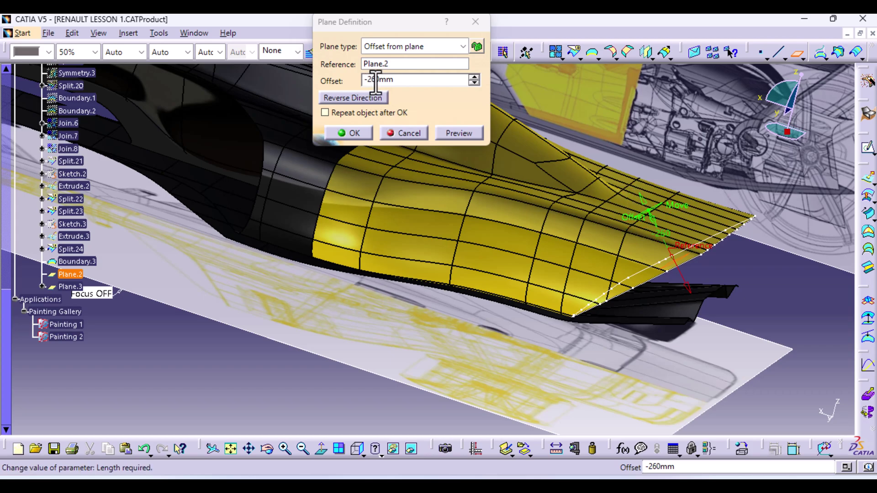
pyautogui.moveTo(375, 81); pyautogui.dragTo(370, 82)
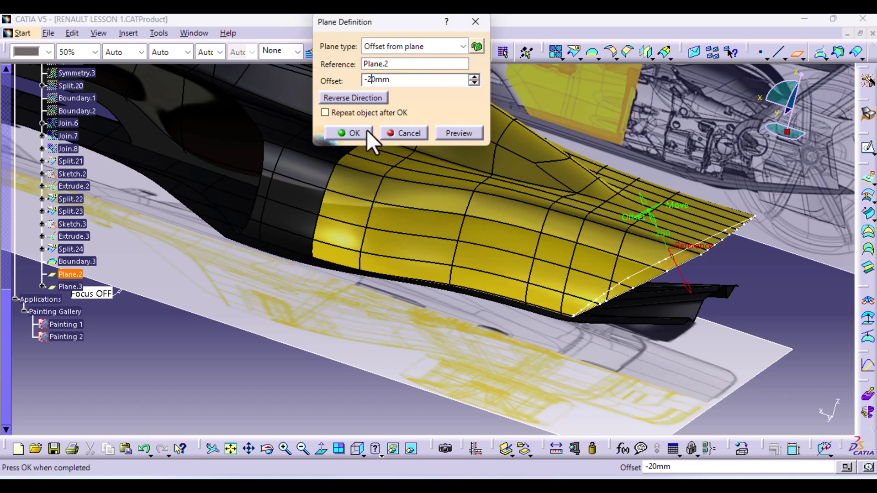
pyautogui.click(355, 130)
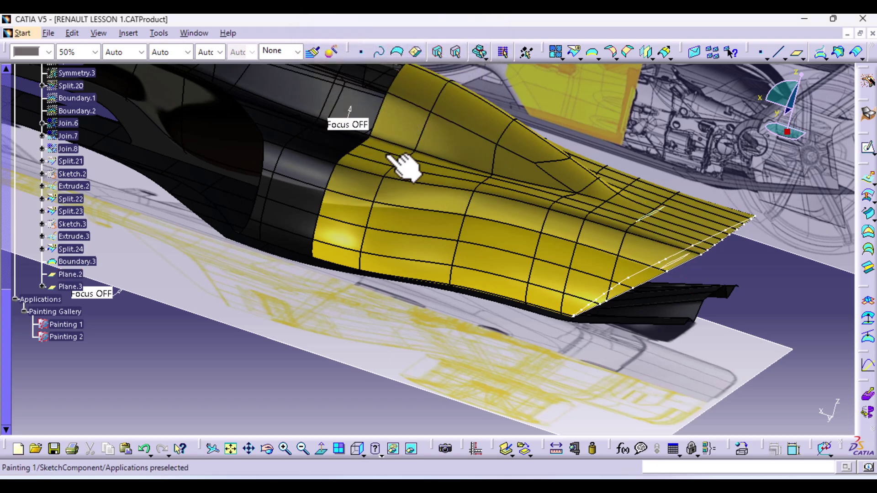
# - Intersect the gold rear body, Split.24, with the offset diagonal plane, Plane.3
pyautogui.click(357, 449)
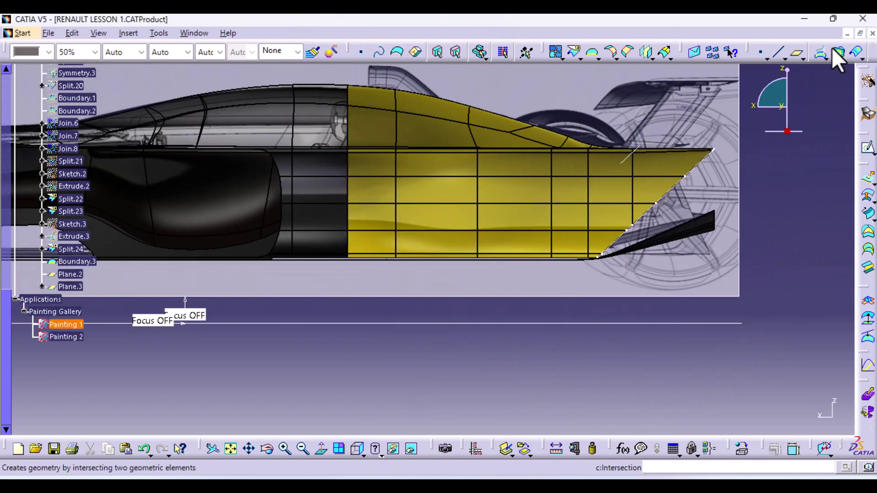
pyautogui.click(838, 52)
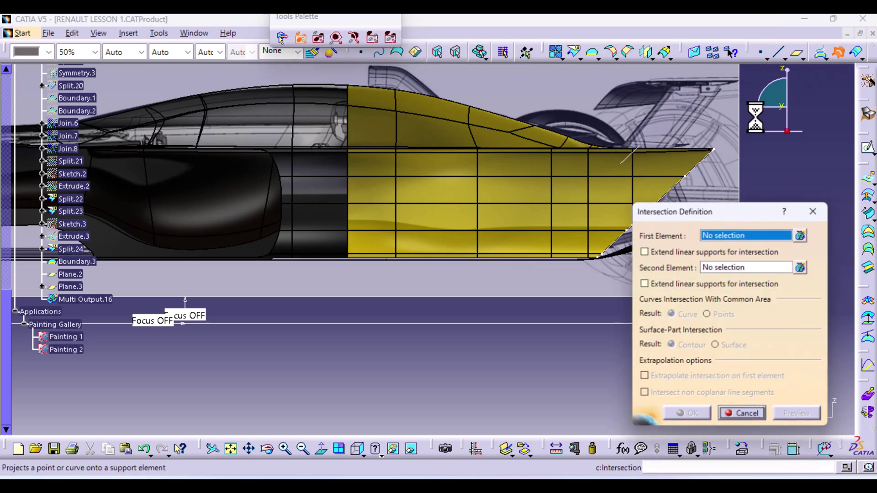
pyautogui.click(621, 182)
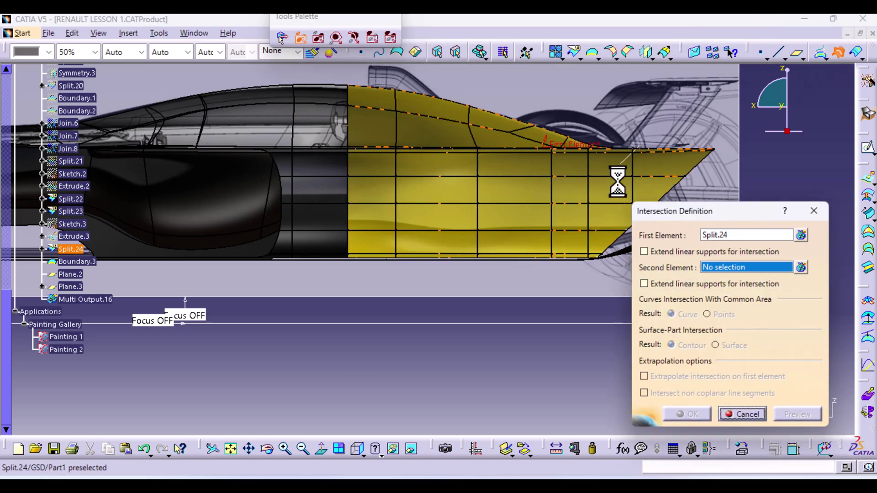
pyautogui.click(624, 158)
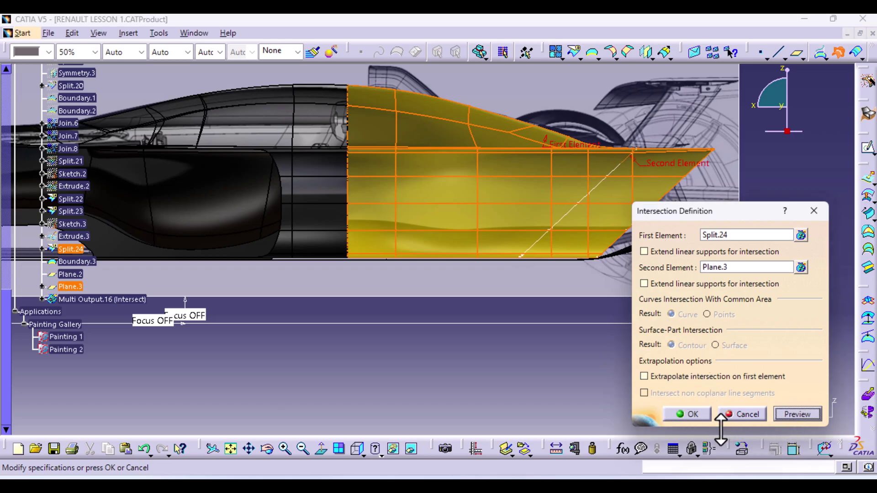
pyautogui.click(692, 415)
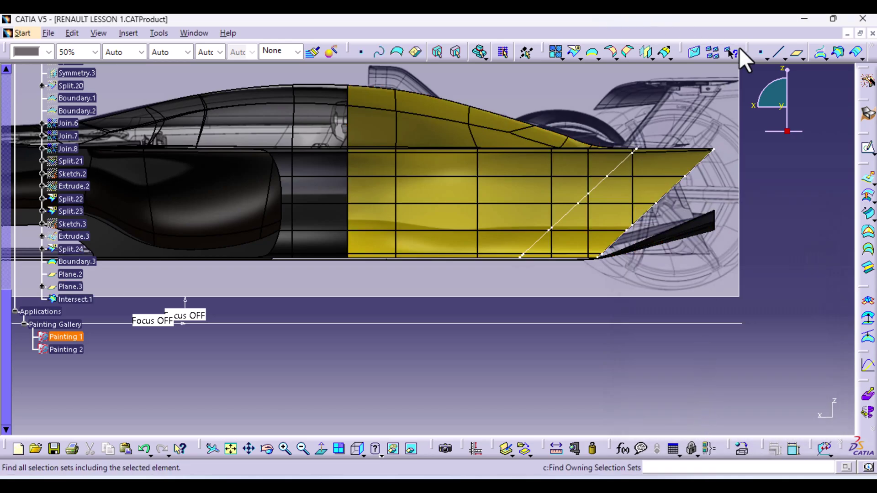
# - Create a plane parallel to the XY plane through the intersection curve's vertex just below the body's upper edge
pyautogui.click(797, 54)
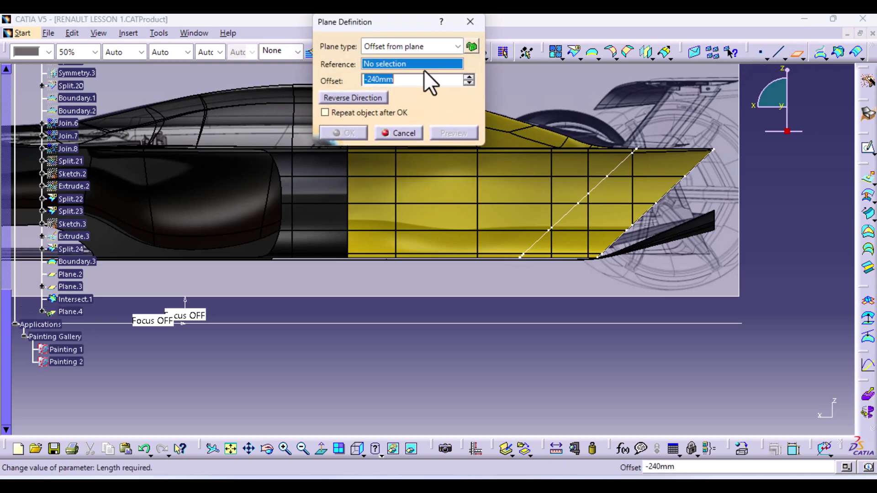
pyautogui.click(457, 48)
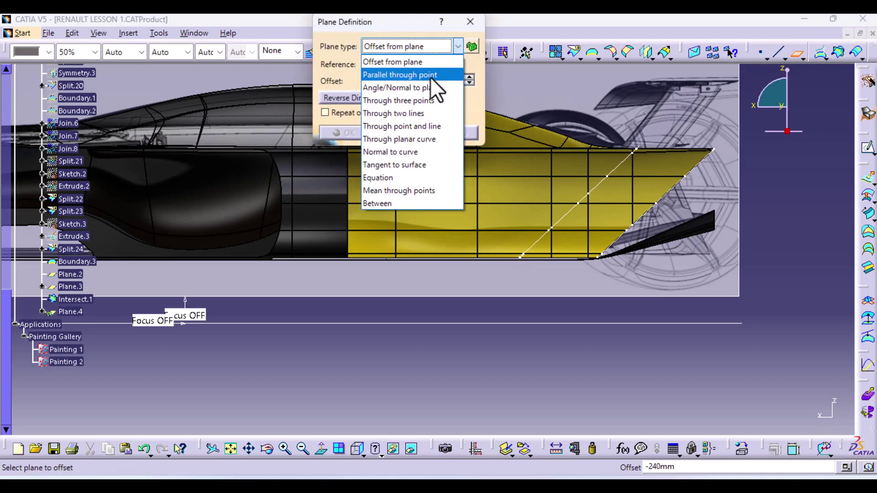
pyautogui.click(430, 78)
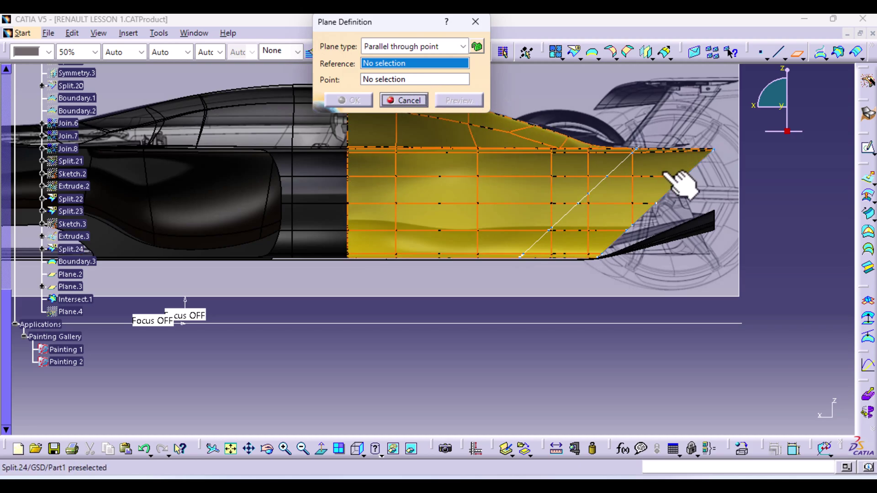
pyautogui.rightClick(398, 63)
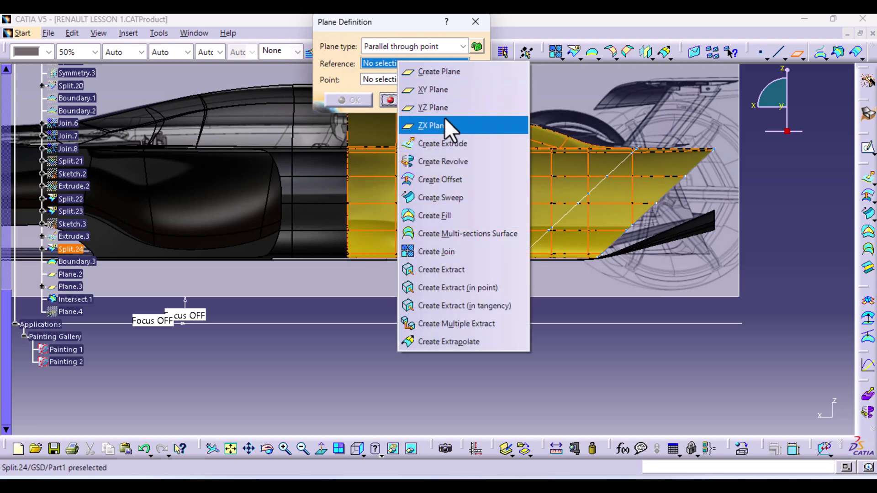
pyautogui.click(433, 90)
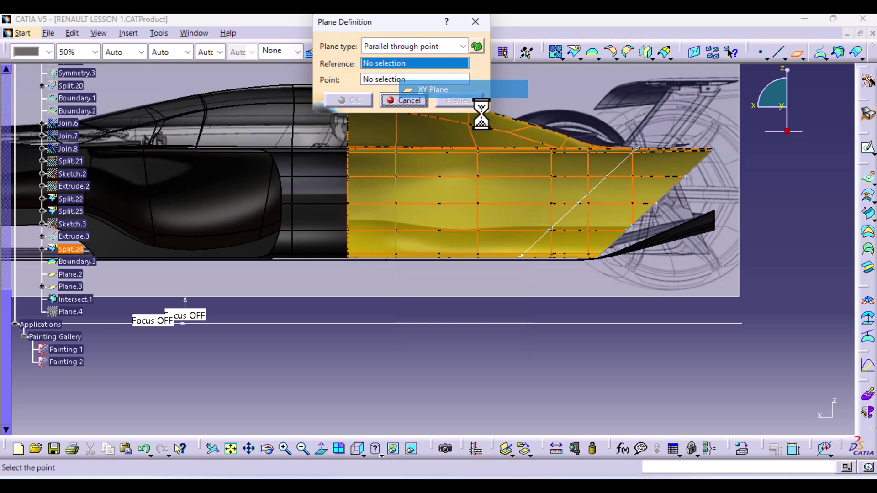
pyautogui.click(609, 172)
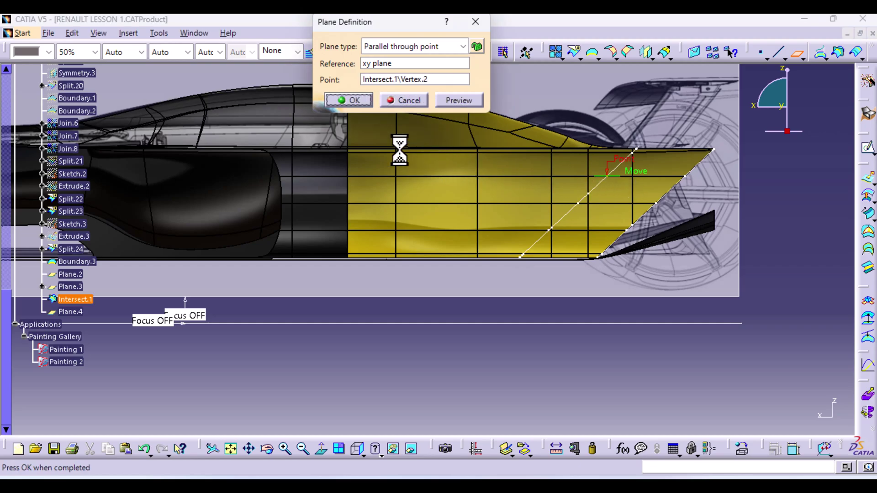
pyautogui.click(363, 98)
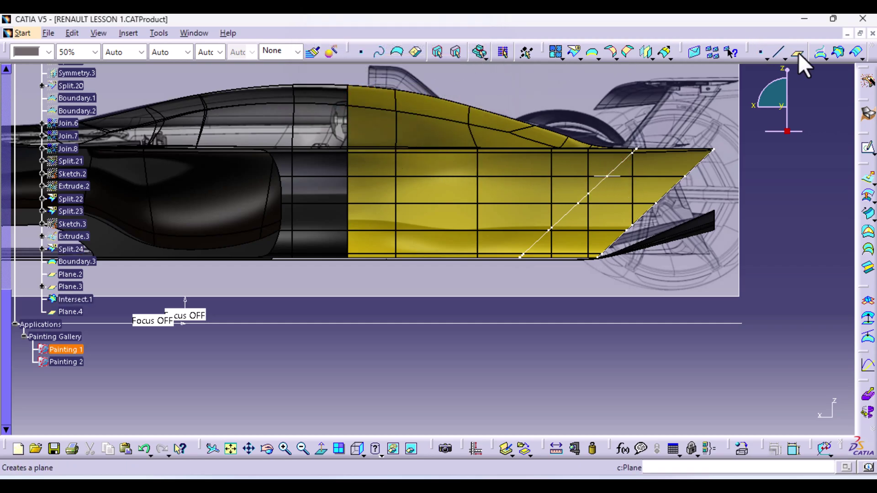
# - Hide the two diagonal planes, Plane.2 and Plane.3
pyautogui.moveTo(573, 133); pyautogui.dragTo(436, 211, button='middle')
pyautogui.rightClick(599, 185)
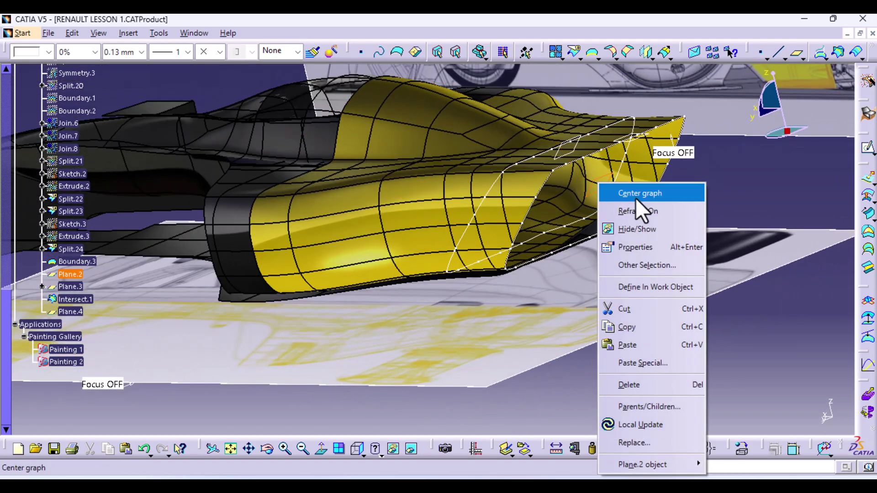
pyautogui.click(637, 231)
pyautogui.rightClick(569, 157)
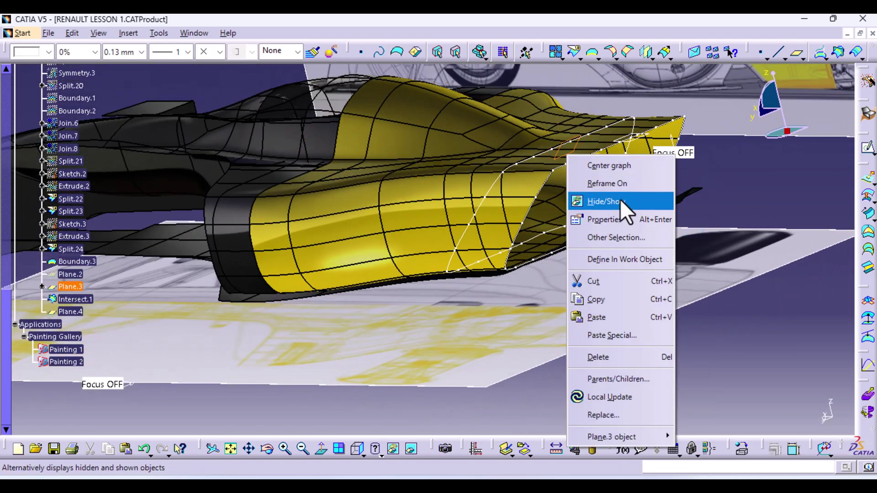
pyautogui.click(621, 203)
# - Split the intersection curve, Intersect.1, with the horizontal plane, Plane.4, keeping the upper portion
pyautogui.moveTo(403, 263); pyautogui.dragTo(575, 218, button='middle')
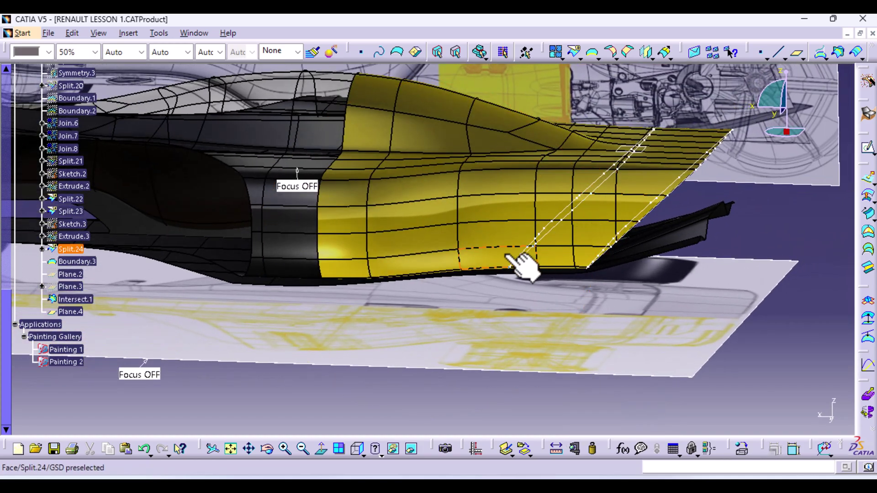
pyautogui.moveTo(523, 267); pyautogui.dragTo(533, 247, button='middle')
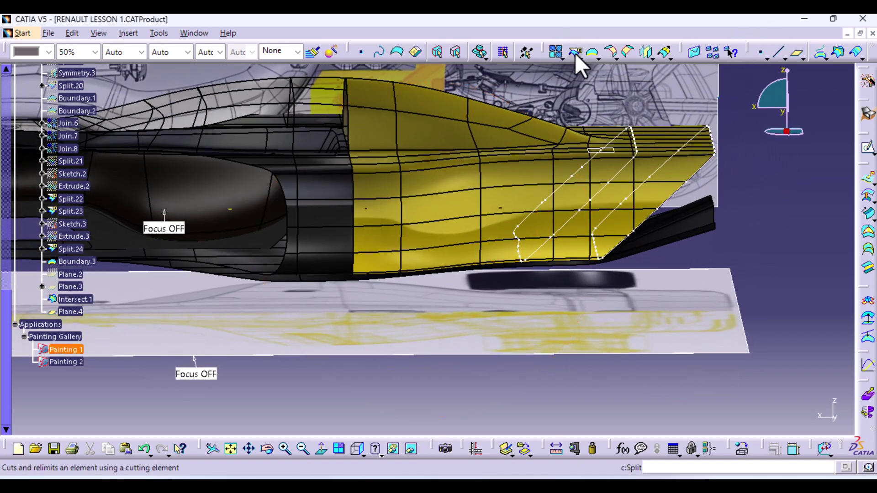
pyautogui.click(577, 57)
pyautogui.click(625, 165)
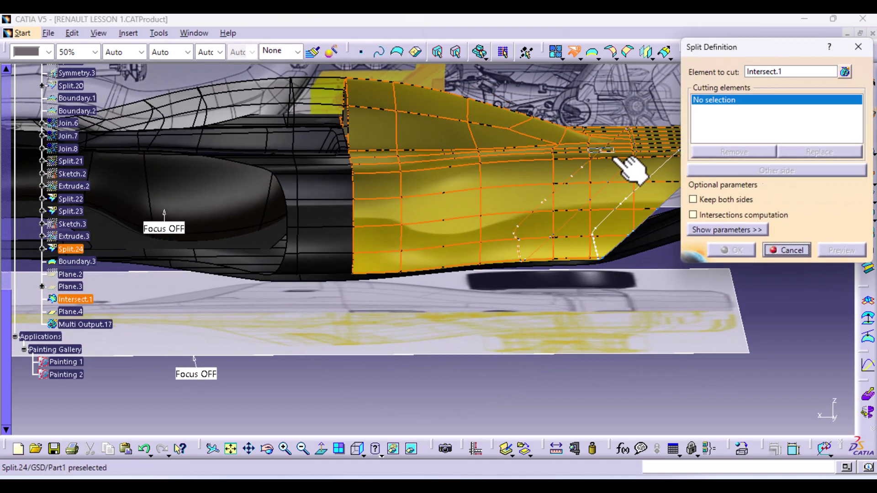
pyautogui.click(611, 148)
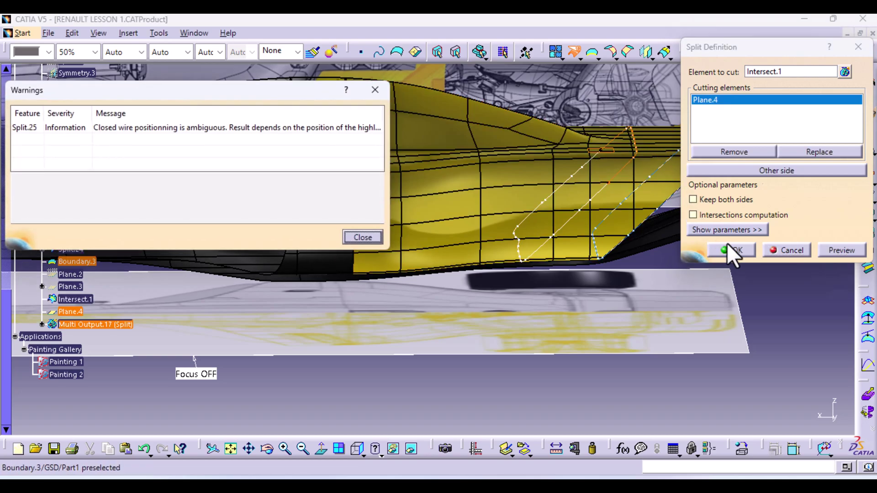
pyautogui.click(737, 252)
pyautogui.click(363, 237)
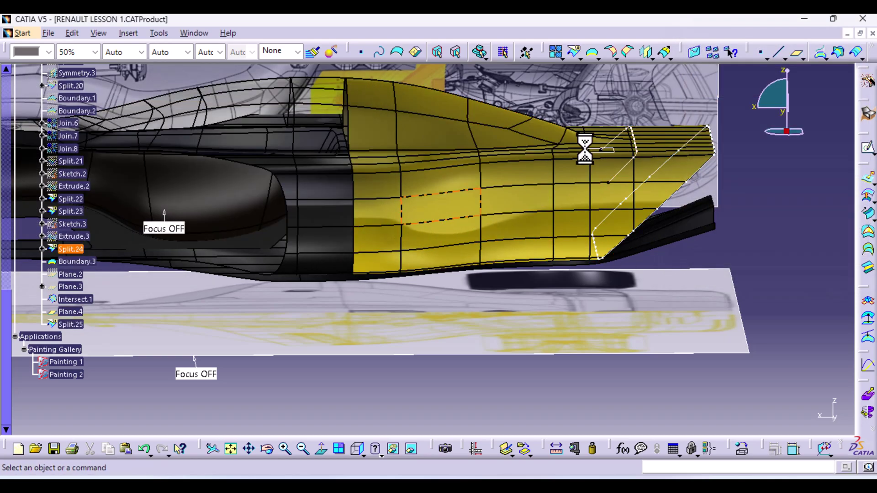
# - Split the rear boundary curve, Boundary.3, with the horizontal plane, Plane.4
pyautogui.click(575, 54)
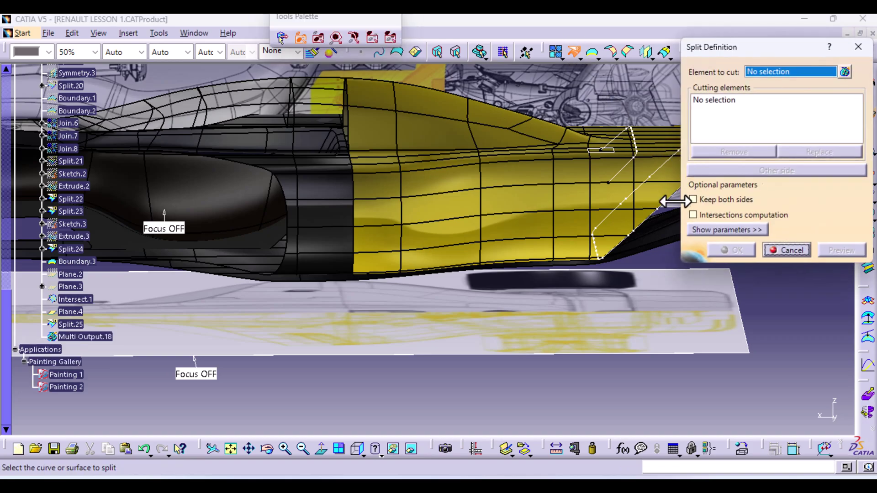
pyautogui.click(579, 168)
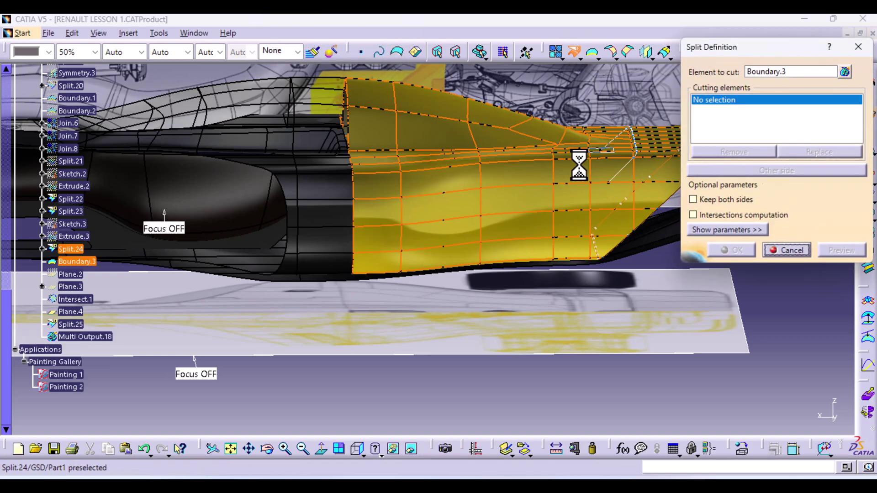
pyautogui.click(599, 151)
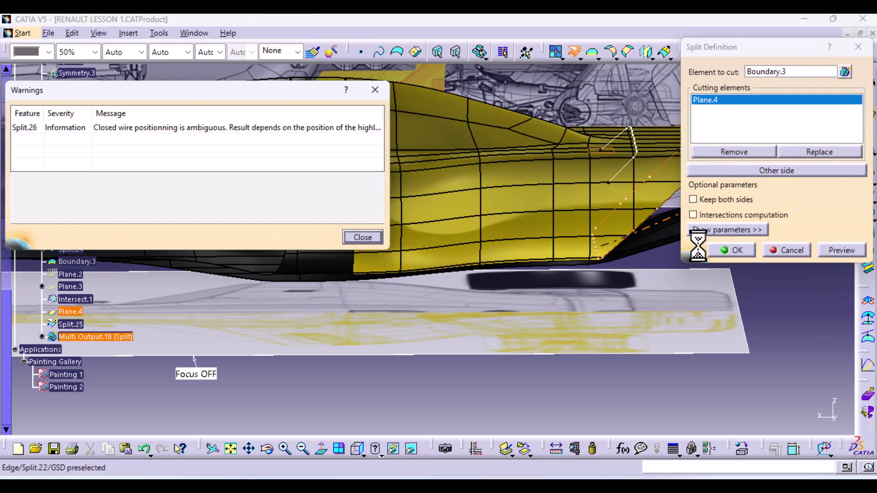
pyautogui.click(358, 236)
pyautogui.click(734, 248)
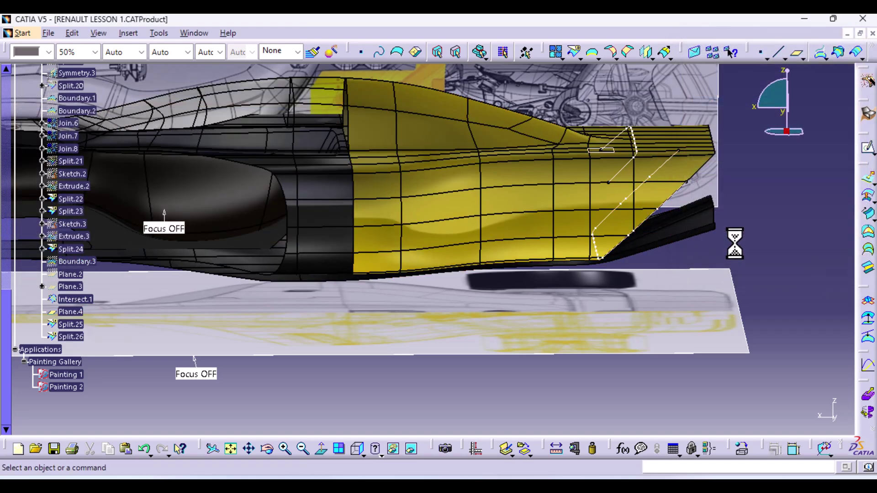
# - Switch the Boundary.3 split to keep its upper portion, and hide the horizontal plane, Plane.4
pyautogui.doubleClick(71, 337)
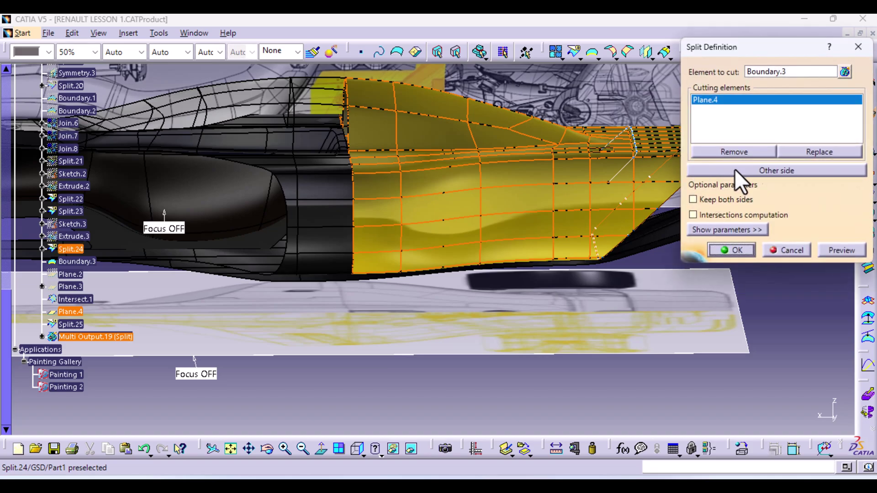
pyautogui.click(735, 170)
pyautogui.click(733, 250)
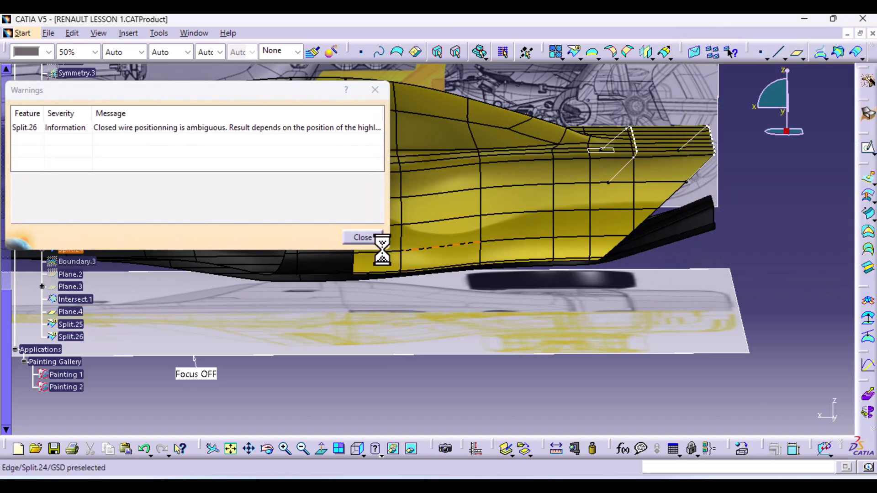
pyautogui.click(361, 237)
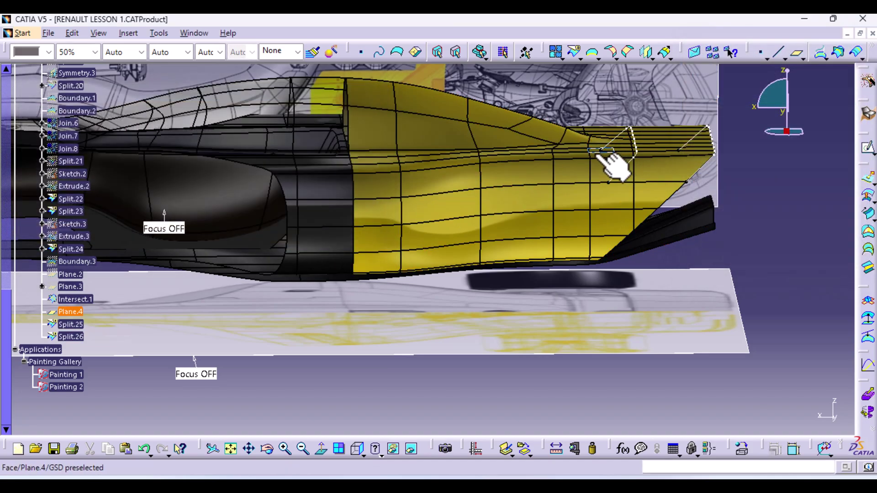
pyautogui.rightClick(596, 153)
pyautogui.click(625, 200)
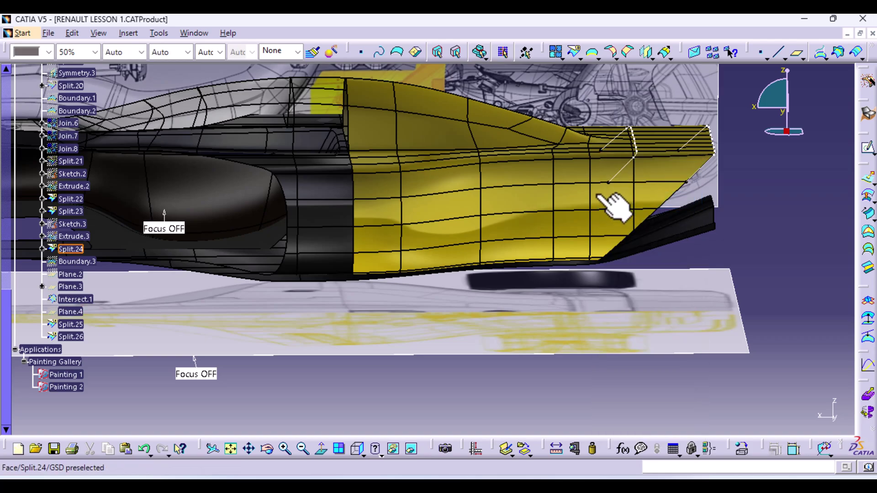
# - Create a point-point line joining the near-side lower ends of Split.25 and Split.26, supported on the gold surface, Split.24
pyautogui.moveTo(614, 206); pyautogui.dragTo(437, 202, button='middle')
pyautogui.click(778, 53)
pyautogui.click(501, 196)
pyautogui.moveTo(494, 211); pyautogui.dragTo(342, 165, button='middle')
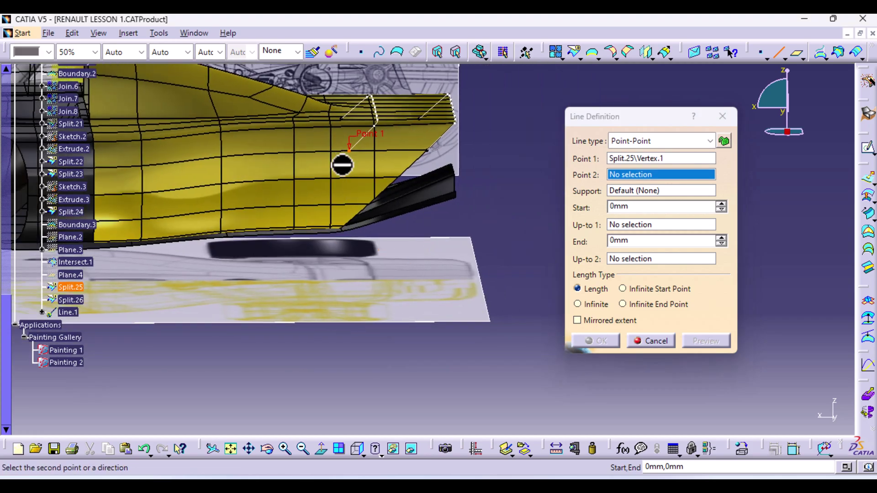
pyautogui.click(427, 147)
pyautogui.click(414, 137)
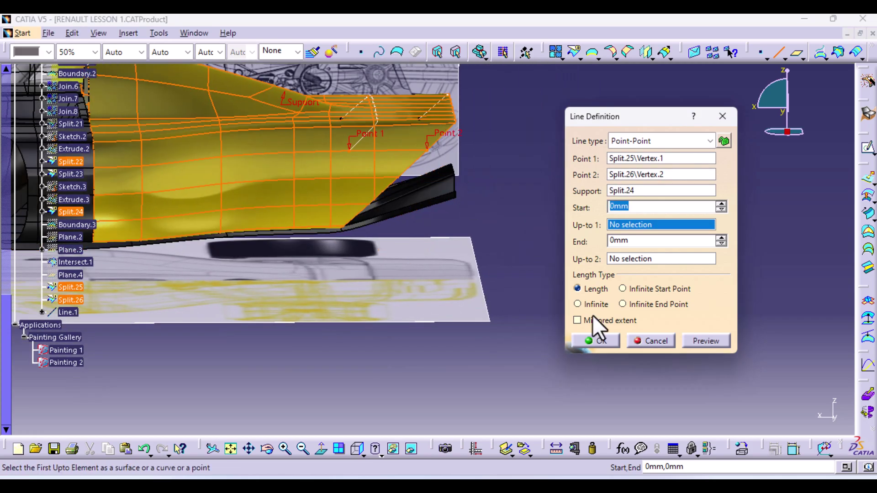
pyautogui.click(598, 341)
# - Create a point-point line between the lower ends of Split.25 and Split.26 on the opposite side of the body
pyautogui.moveTo(571, 169)
pyautogui.mouseDown(button='middle')
pyautogui.moveTo(286, 260)
pyautogui.moveTo(276, 231)
pyautogui.moveTo(304, 228)
pyautogui.mouseUp(button='middle')
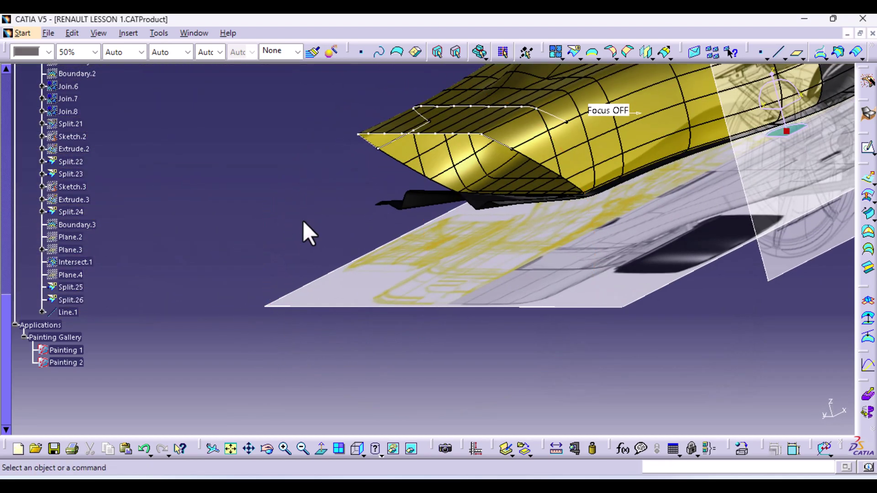
pyautogui.click(785, 59)
pyautogui.click(794, 68)
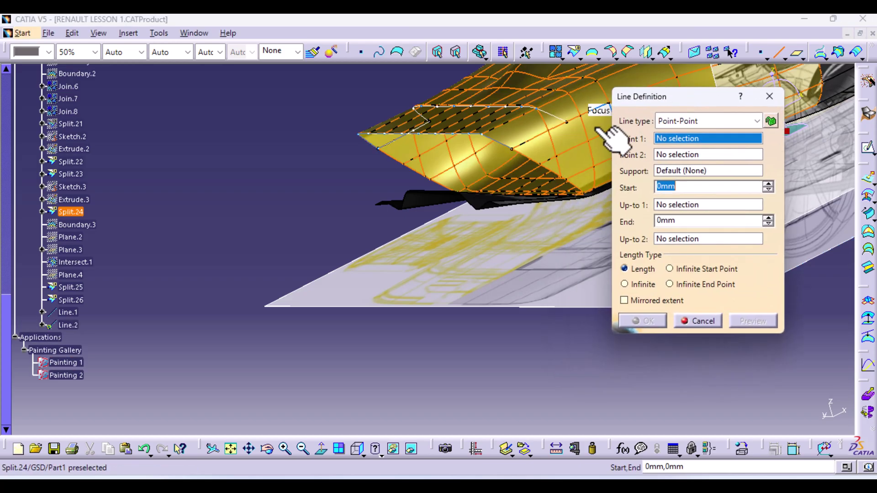
pyautogui.click(568, 122)
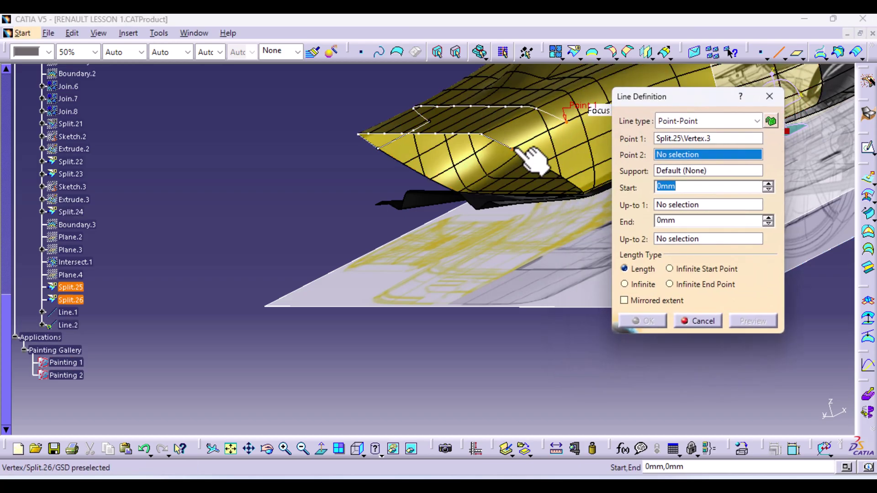
pyautogui.click(511, 147)
pyautogui.click(529, 133)
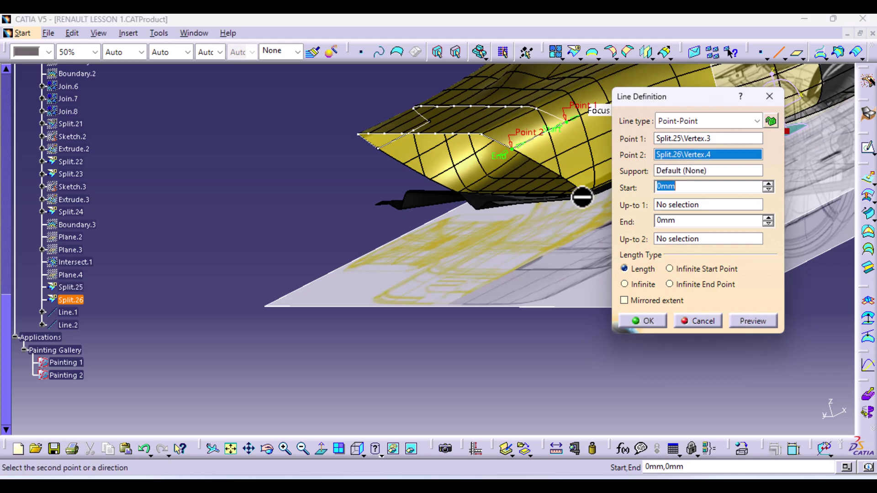
pyautogui.click(642, 320)
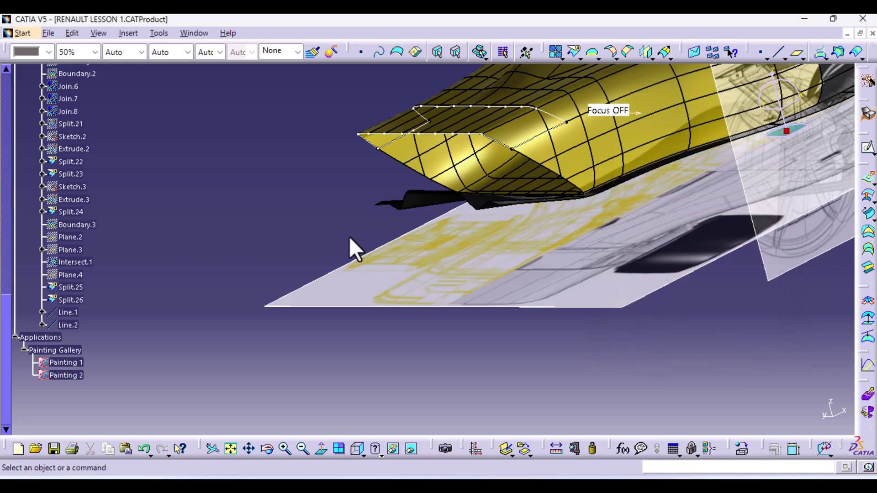
# - Try to split the gold rear body, Split.24, with a join of Split.25, Split.26, Line.1 and Line.2
pyautogui.moveTo(343, 244); pyautogui.dragTo(646, 147, button='middle')
pyautogui.click(574, 53)
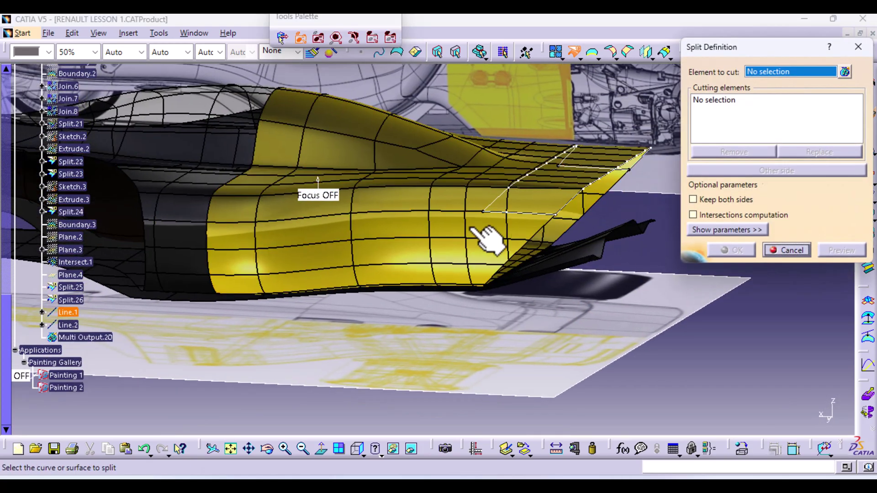
pyautogui.click(449, 218)
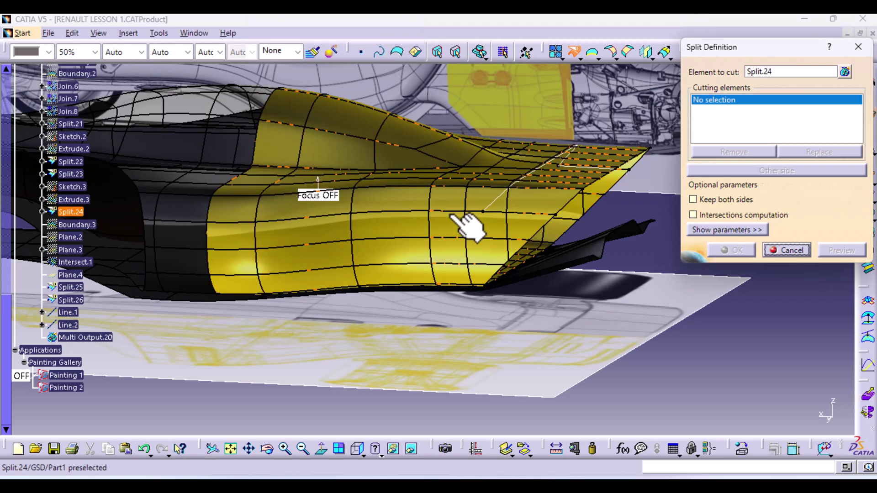
pyautogui.rightClick(773, 120)
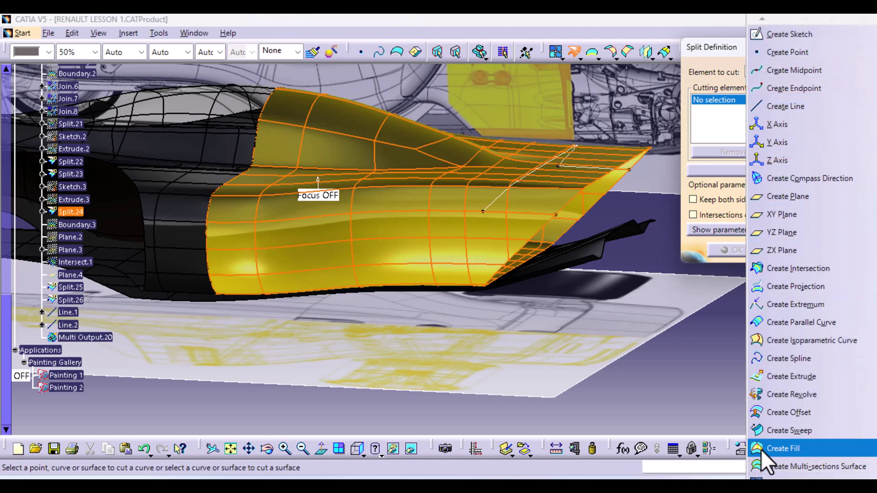
pyautogui.click(776, 470)
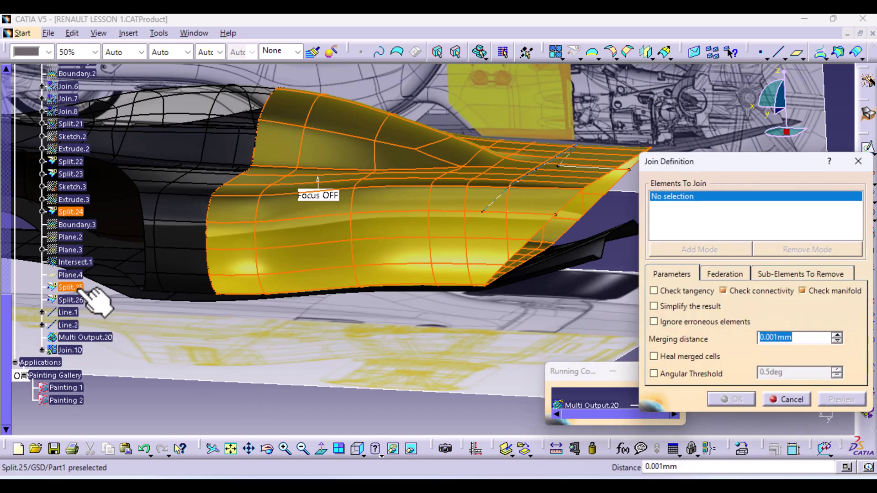
pyautogui.click(73, 287)
pyautogui.click(72, 300)
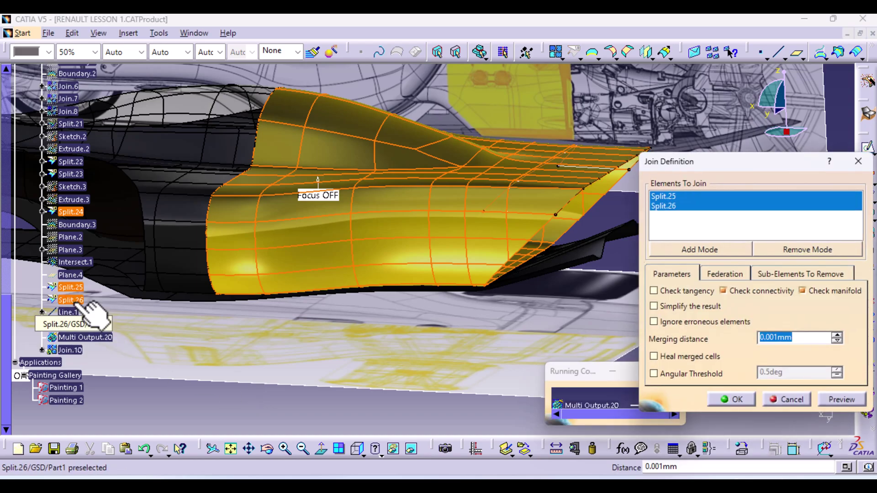
pyautogui.click(69, 312)
pyautogui.click(69, 325)
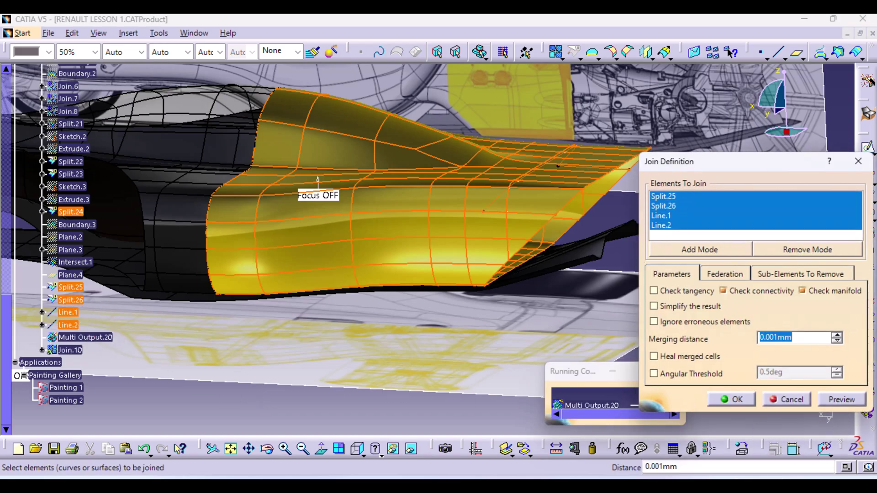
pyautogui.click(841, 401)
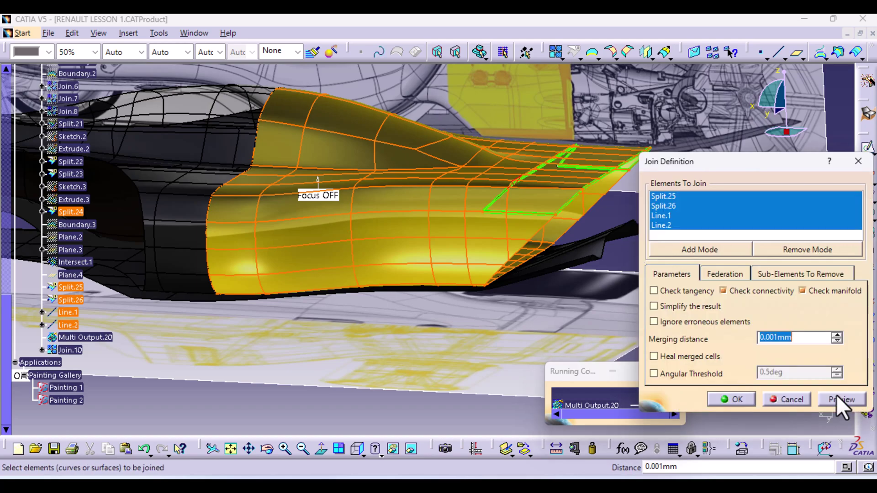
pyautogui.click(735, 399)
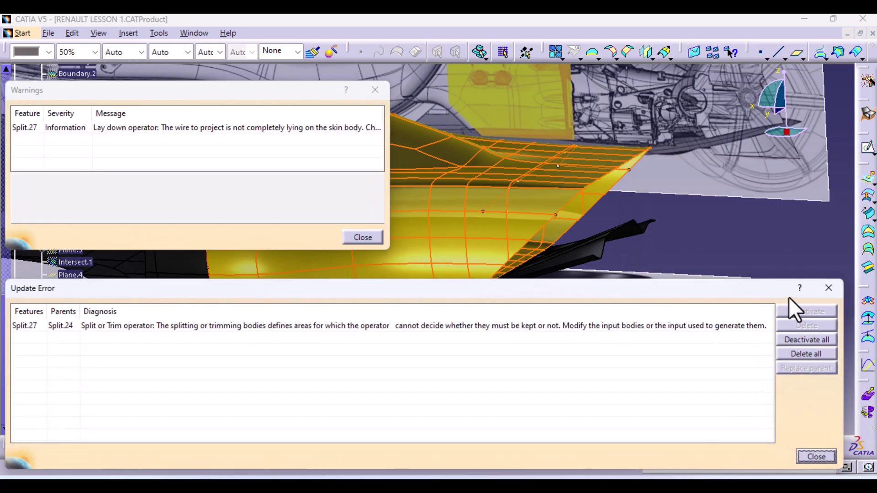
pyautogui.click(827, 289)
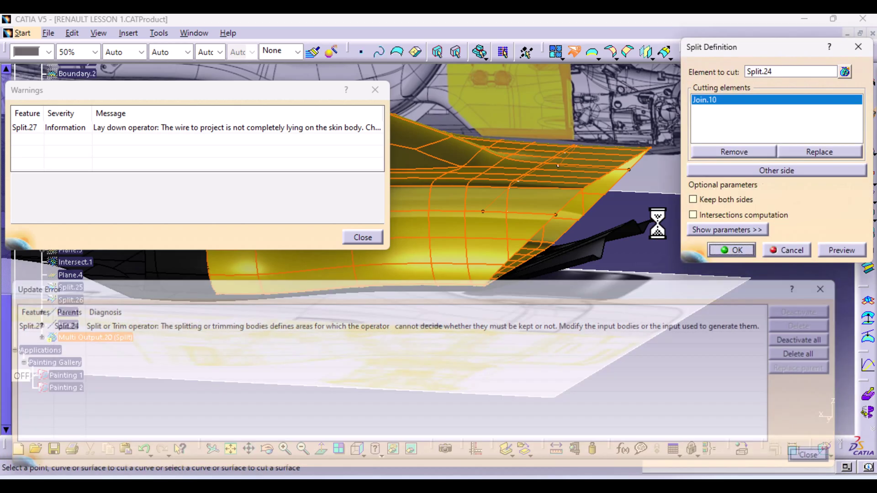
pyautogui.click(374, 95)
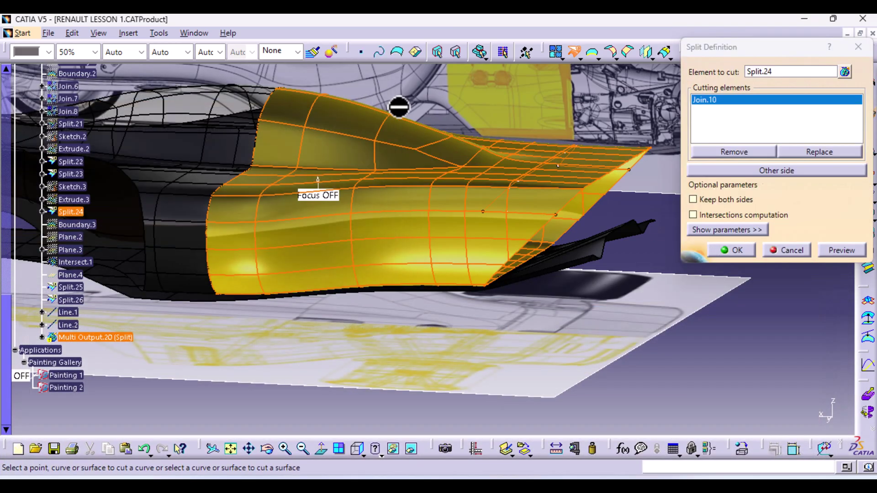
pyautogui.click(797, 250)
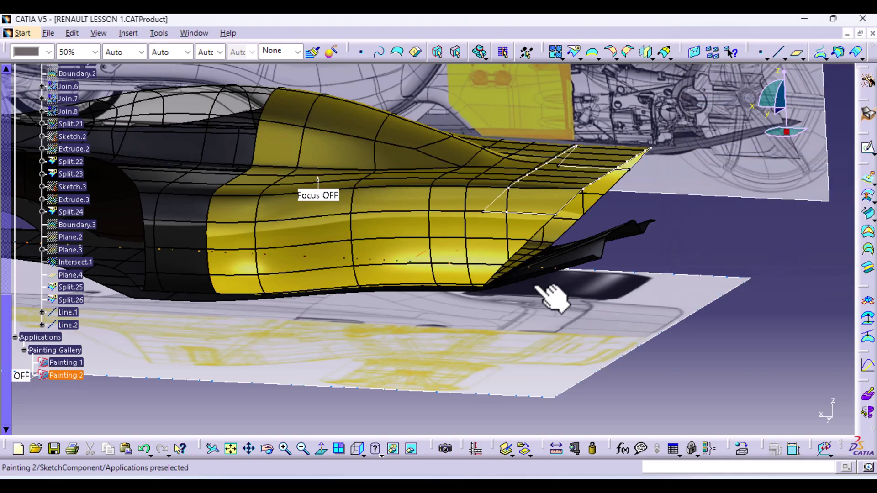
# - Set Split.24 as the support surface of Line.2, and check the definition of Line.1
pyautogui.moveTo(533, 286); pyautogui.dragTo(555, 249, button='middle')
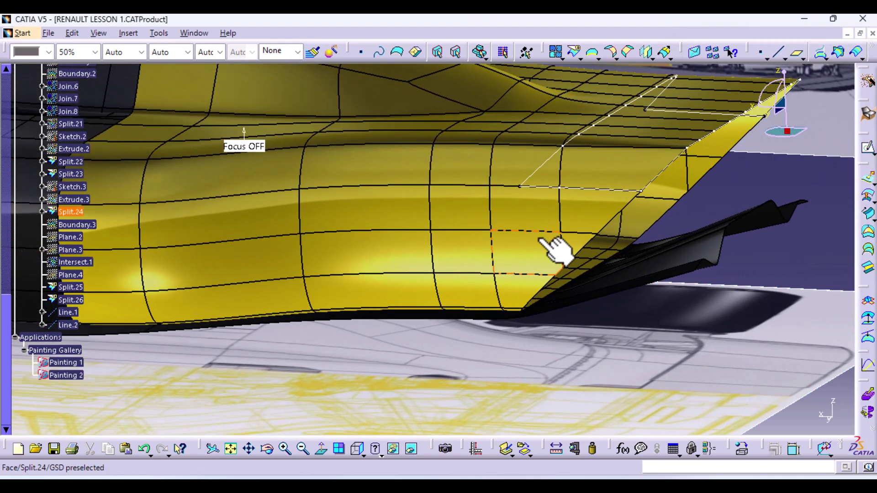
pyautogui.doubleClick(68, 325)
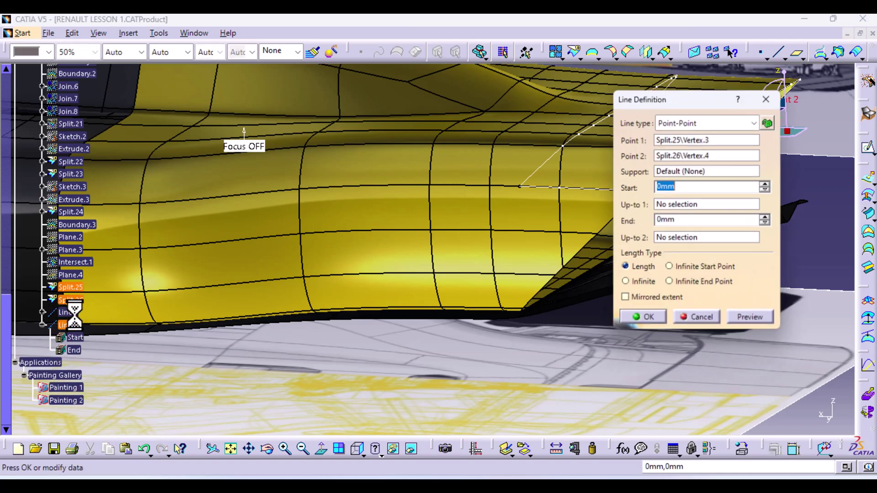
pyautogui.moveTo(464, 219); pyautogui.dragTo(321, 259, button='middle')
pyautogui.click(710, 170)
pyautogui.click(524, 211)
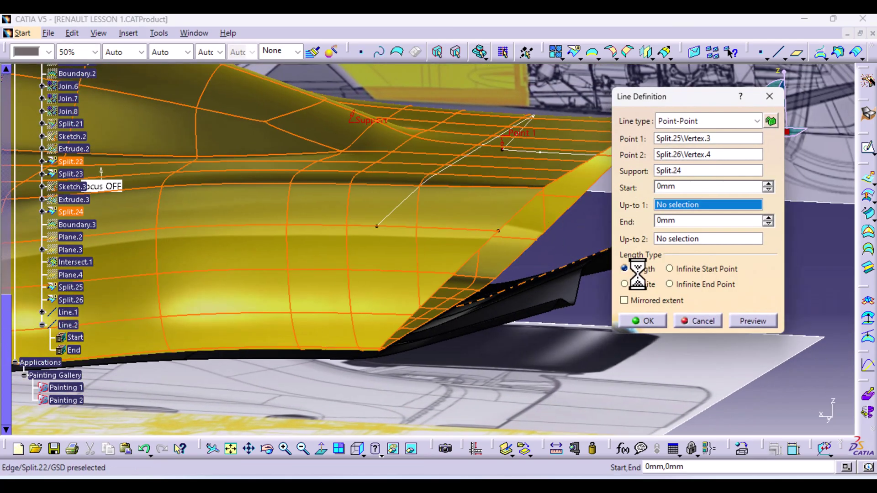
pyautogui.click(648, 320)
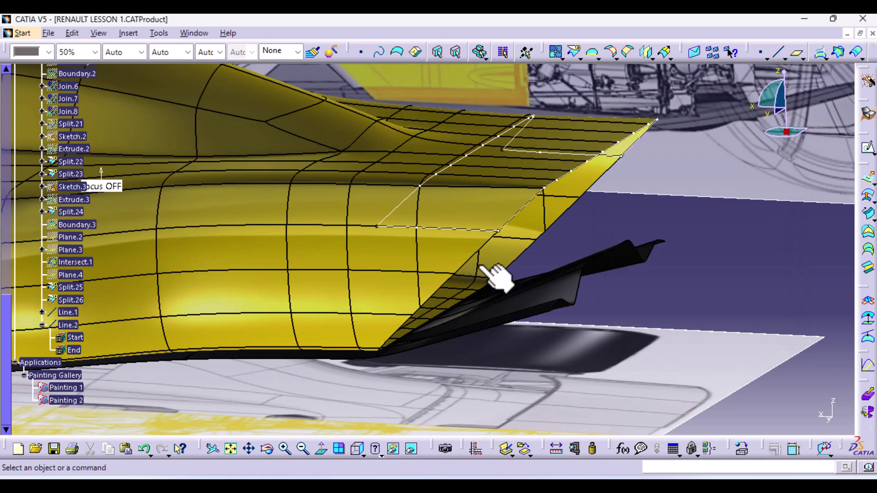
pyautogui.click(464, 228)
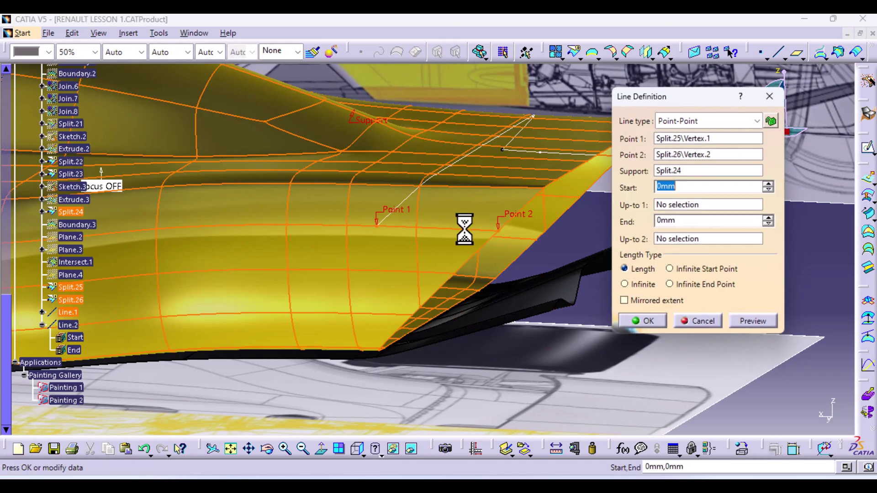
pyautogui.click(663, 321)
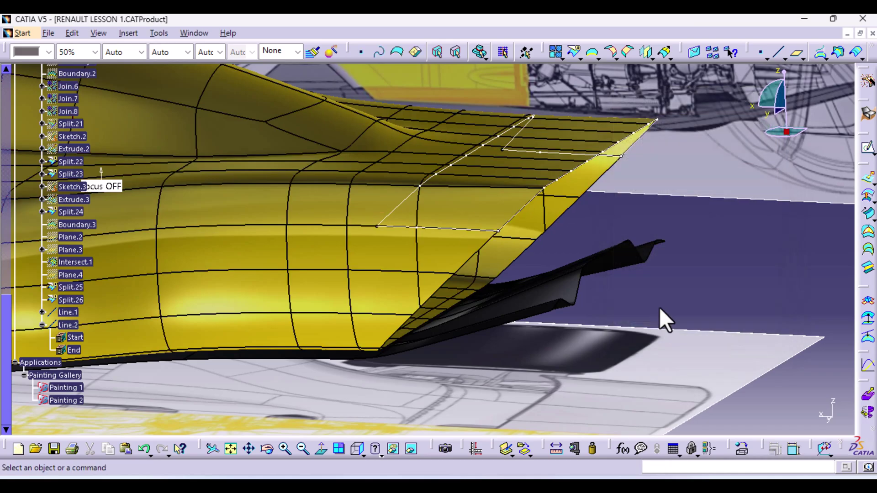
# - Split the gold rear body, Split.24, with a join of Line.2, Line.1, Split.26 and Split.25, keeping both sides
pyautogui.click(573, 54)
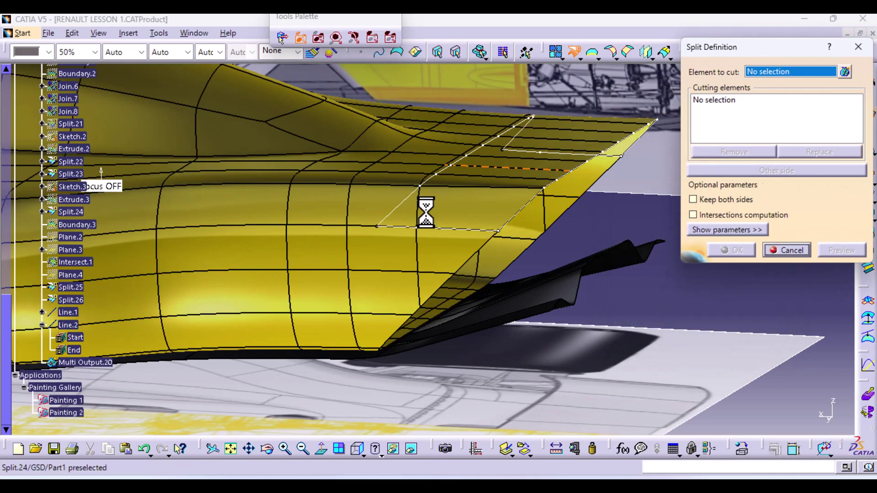
pyautogui.click(442, 206)
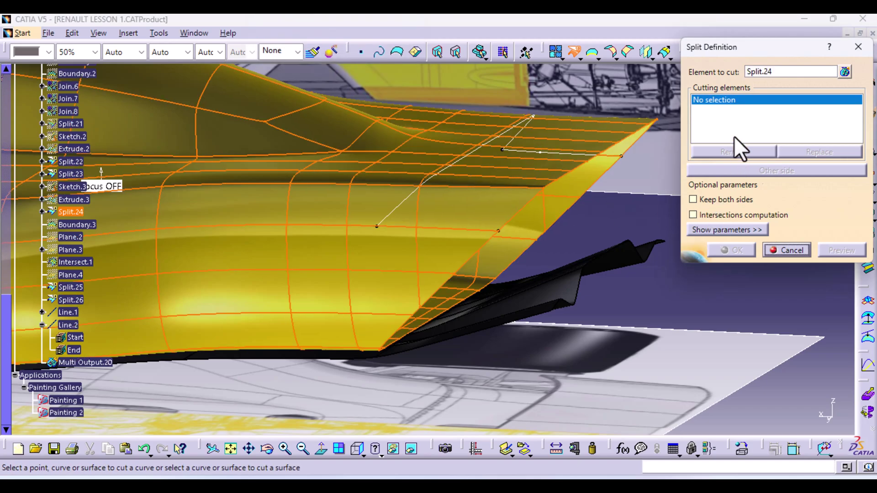
pyautogui.rightClick(739, 112)
pyautogui.click(800, 477)
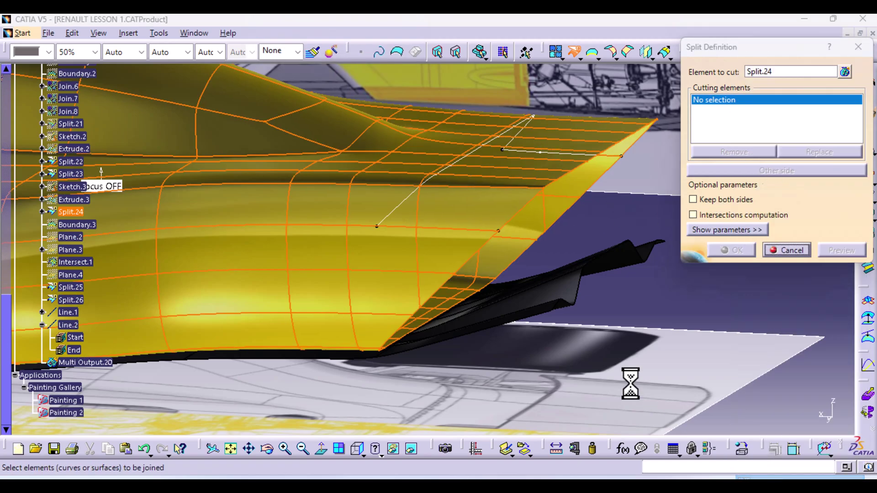
pyautogui.click(66, 324)
pyautogui.click(68, 312)
pyautogui.click(70, 299)
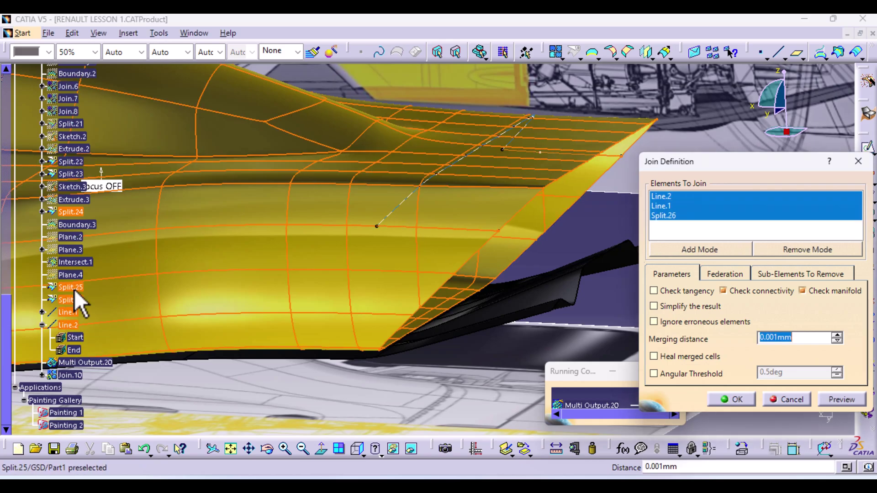
pyautogui.click(71, 286)
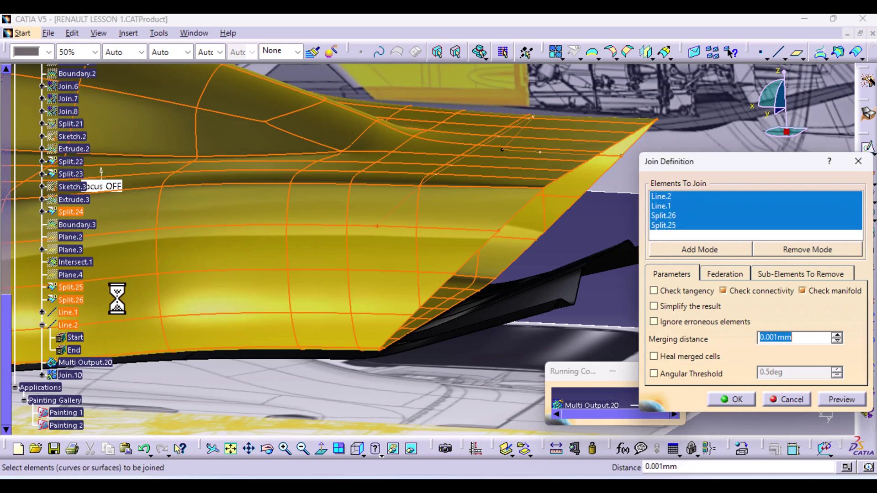
pyautogui.click(838, 399)
pyautogui.click(736, 397)
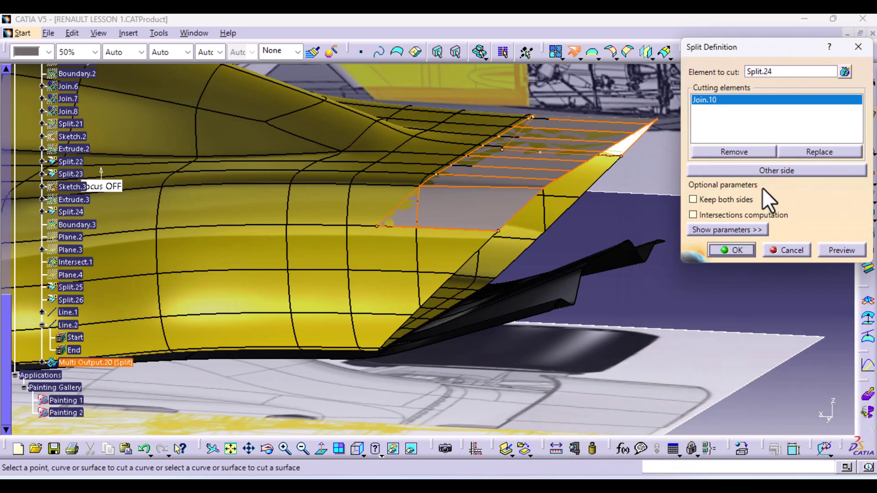
pyautogui.click(733, 199)
pyautogui.click(735, 250)
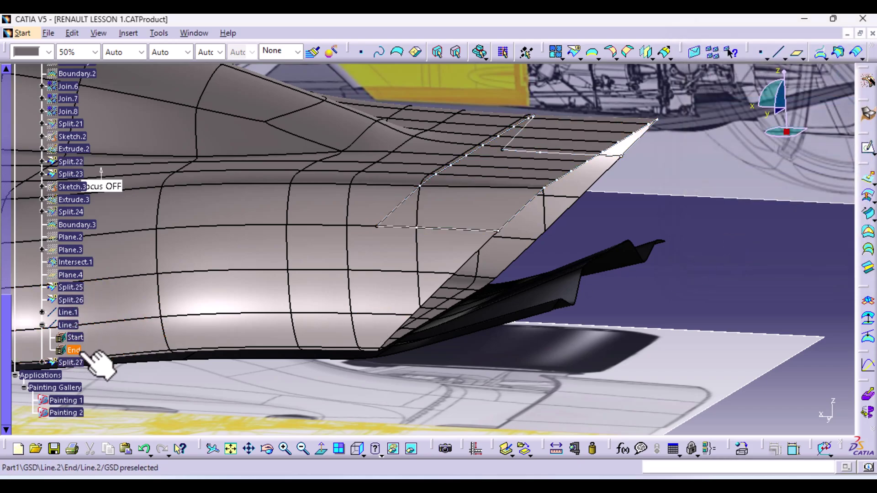
# - Copy the Gold material from Split.11 and paste it onto Split.28, the main rear body surface
pyautogui.scroll(4, 73, 149)
pyautogui.scroll(3, 73, 148)
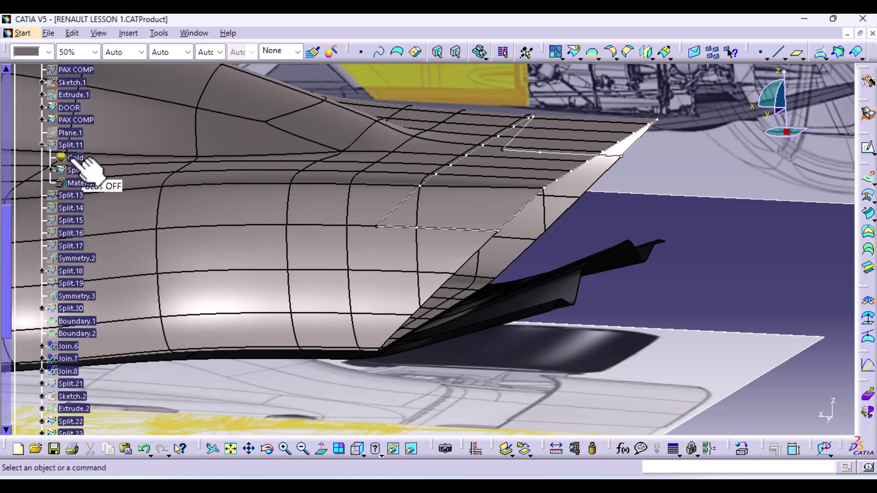
pyautogui.rightClick(73, 158)
pyautogui.click(122, 277)
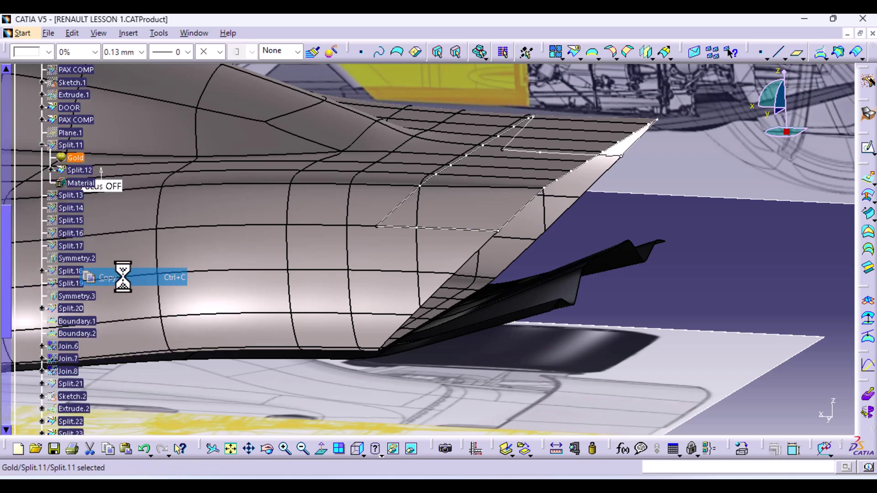
pyautogui.scroll(-6, 137, 288)
pyautogui.scroll(-3, 135, 285)
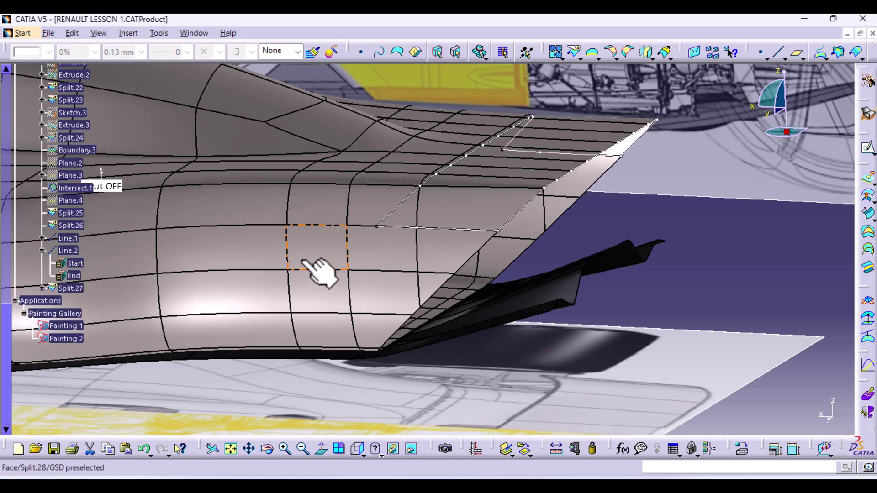
pyautogui.click(42, 289)
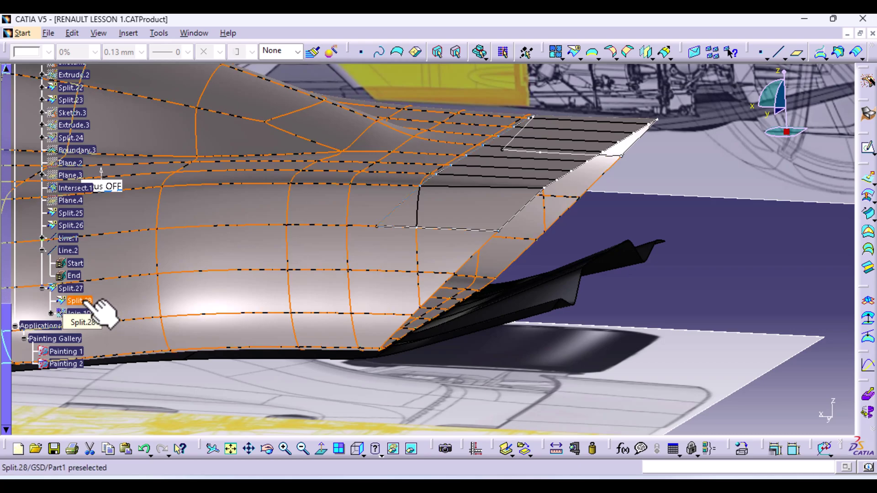
pyautogui.rightClick(85, 301)
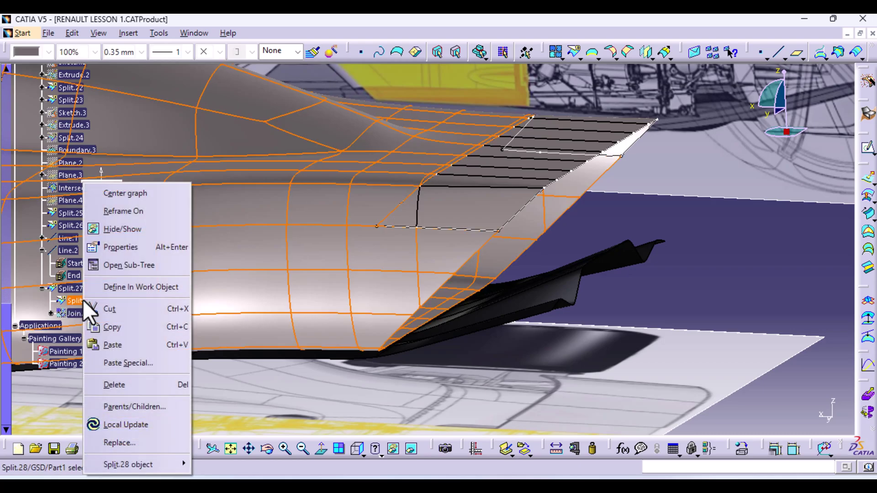
pyautogui.click(123, 344)
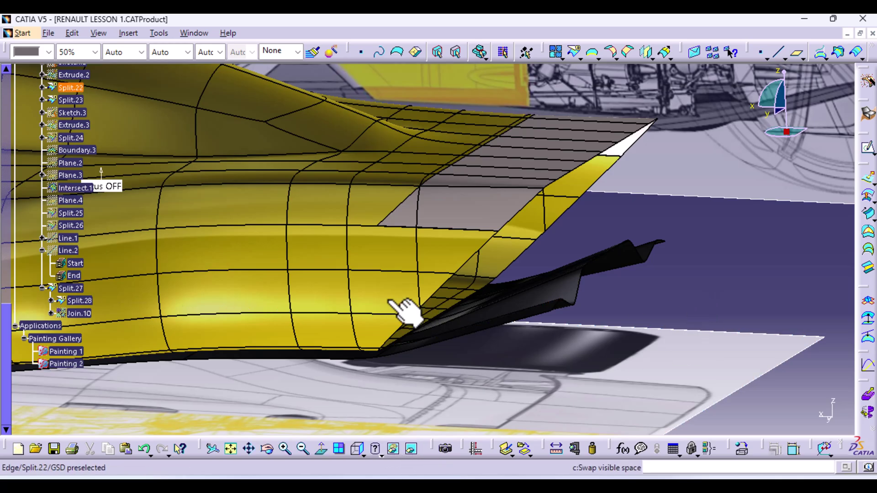
# - Set up a surface offset of the grey rear patch, Split.27, with a distance of 8 mm
pyautogui.moveTo(402, 307); pyautogui.dragTo(488, 211, button='middle')
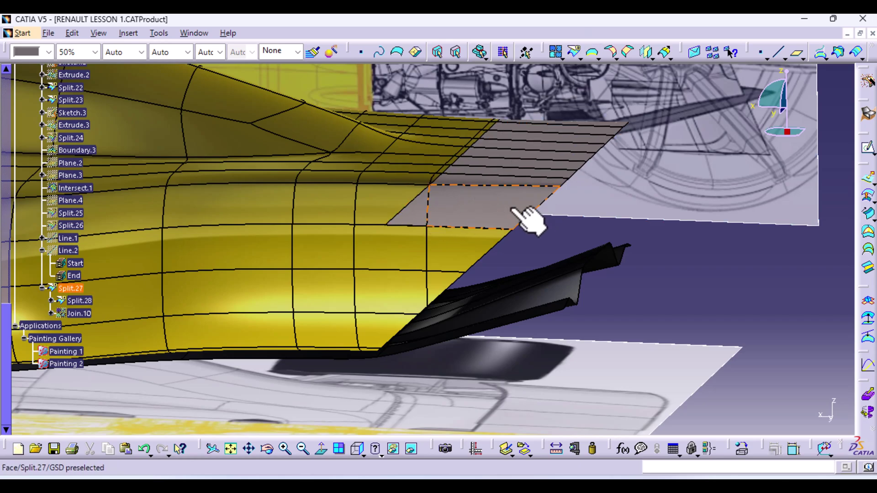
pyautogui.moveTo(525, 216); pyautogui.dragTo(491, 206, button='middle')
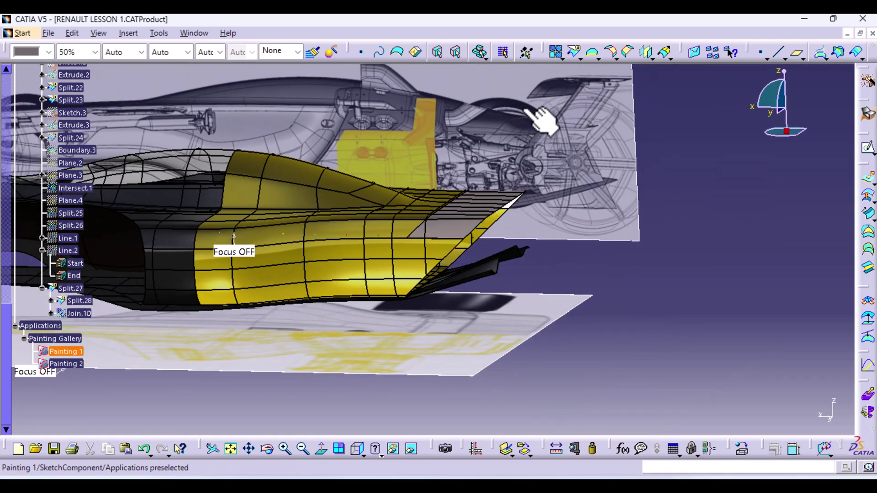
pyautogui.moveTo(361, 292); pyautogui.dragTo(344, 344, button='middle')
pyautogui.moveTo(475, 251); pyautogui.dragTo(462, 192, button='middle')
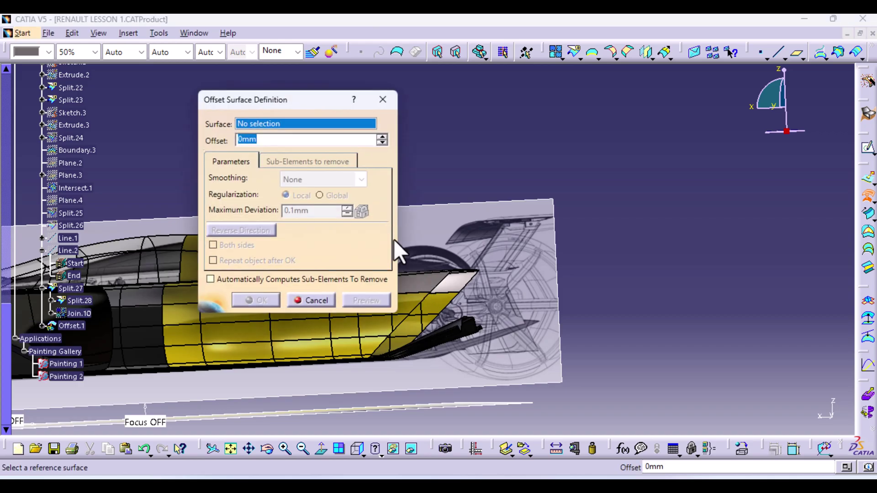
pyautogui.moveTo(470, 248); pyautogui.dragTo(597, 280, button='middle')
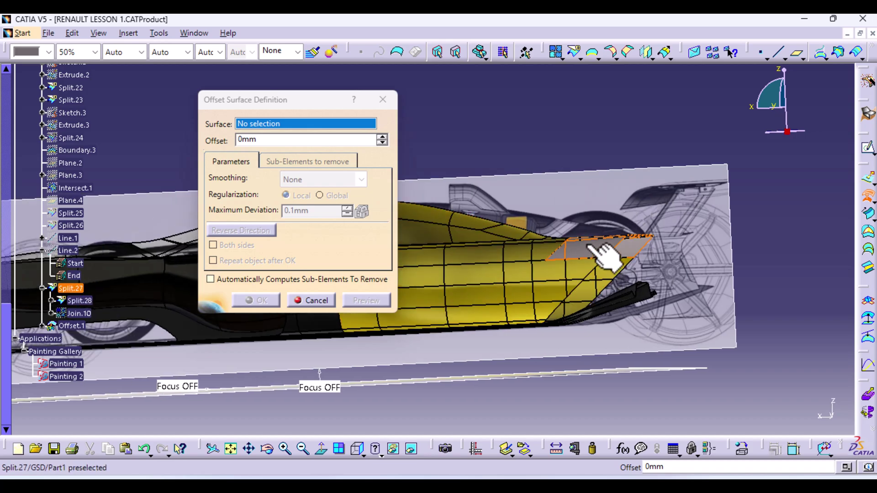
pyautogui.click(586, 246)
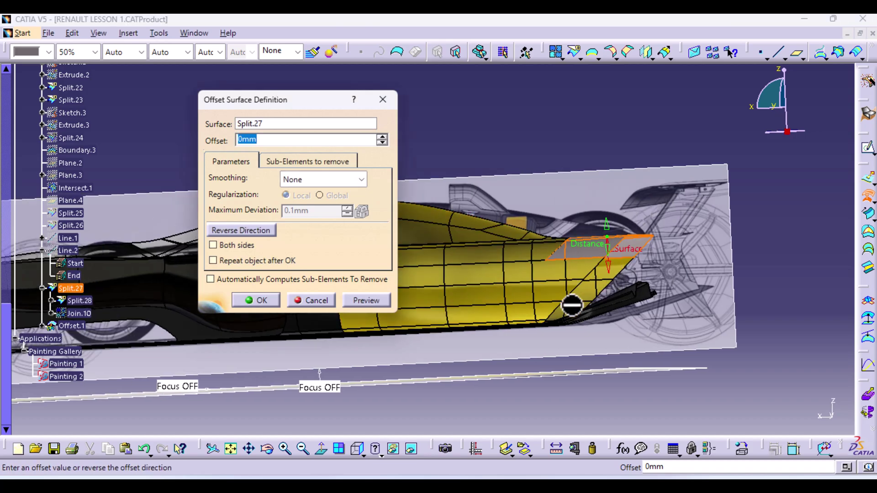
pyautogui.keyDown('ctrl'); pyautogui.moveTo(568, 308); pyautogui.dragTo(569, 244, button='middle'); pyautogui.keyUp('ctrl')
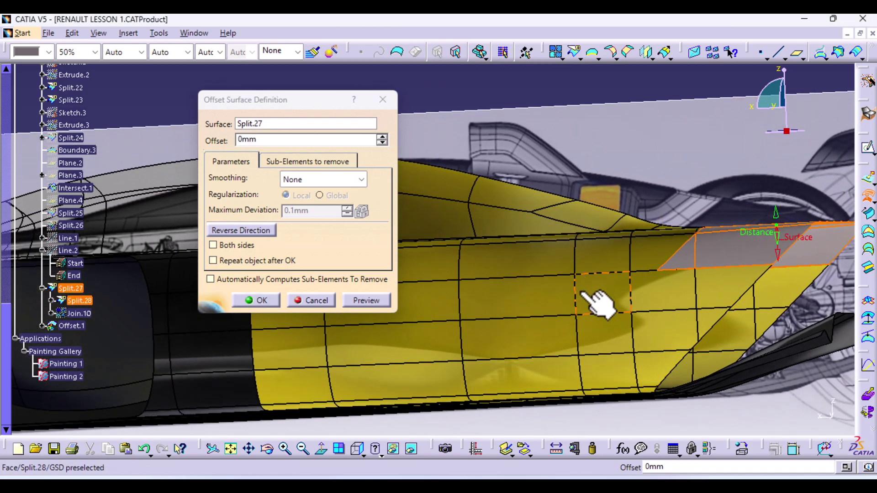
pyautogui.moveTo(597, 304); pyautogui.dragTo(435, 298, button='middle')
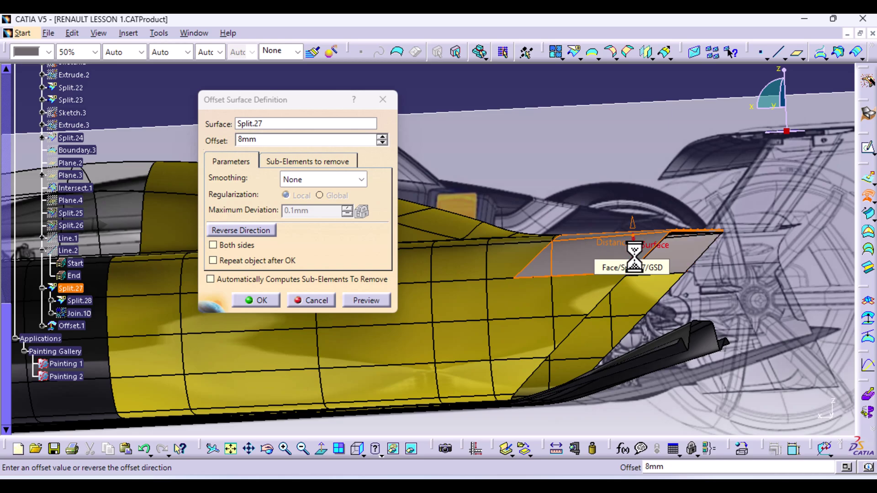
# - Try a 15 mm offset of Split.27 without the erroneous sub-elements, and cancel the offset
pyautogui.doubleClick(242, 140)
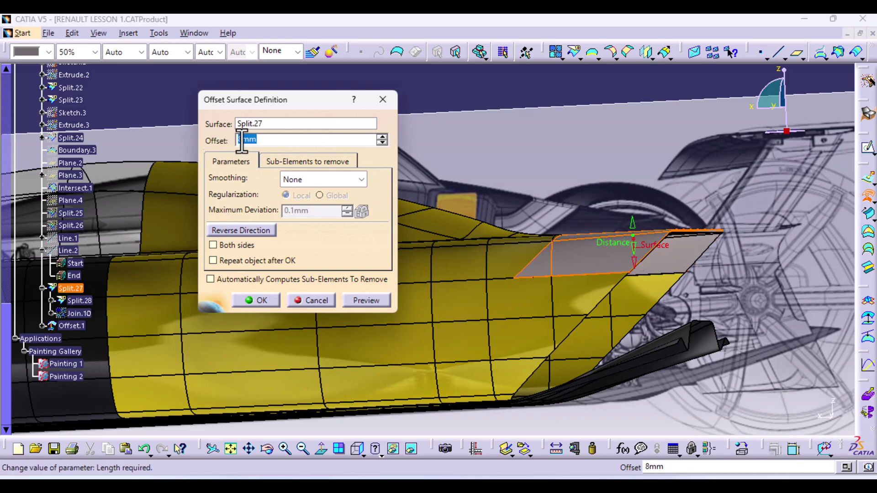
pyautogui.click(372, 301)
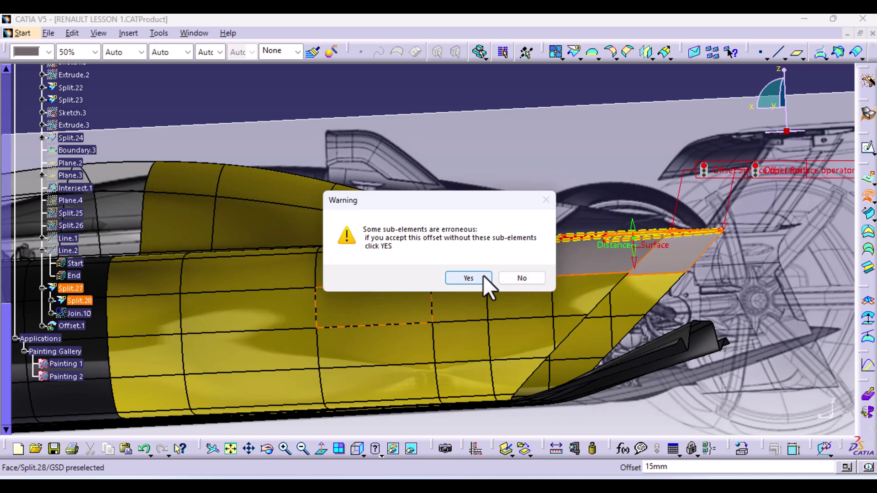
pyautogui.click(469, 278)
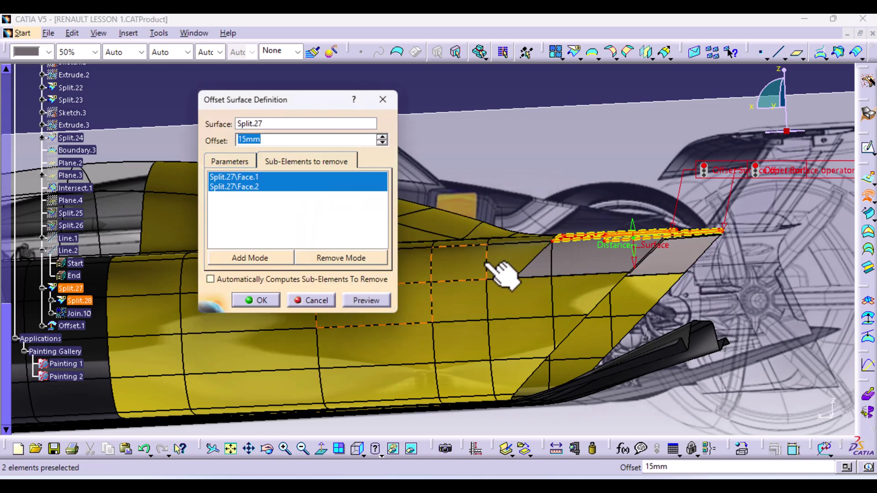
pyautogui.rightClick(248, 177)
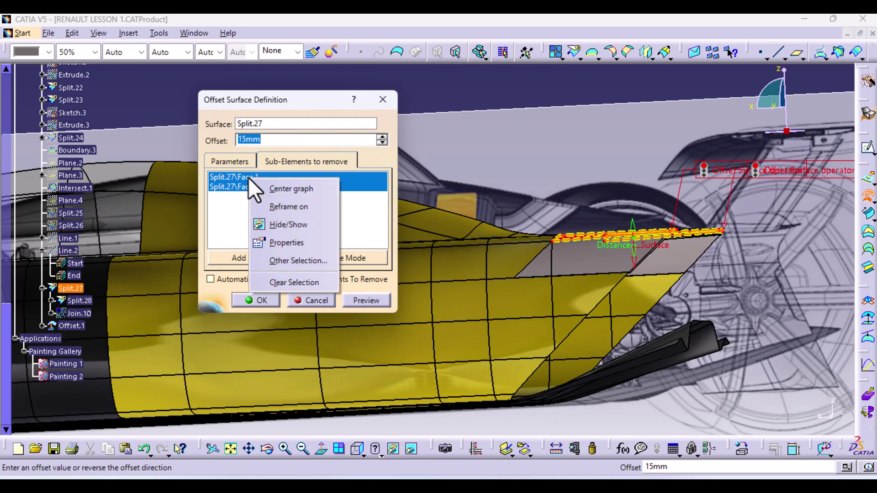
pyautogui.click(353, 303)
pyautogui.click(316, 301)
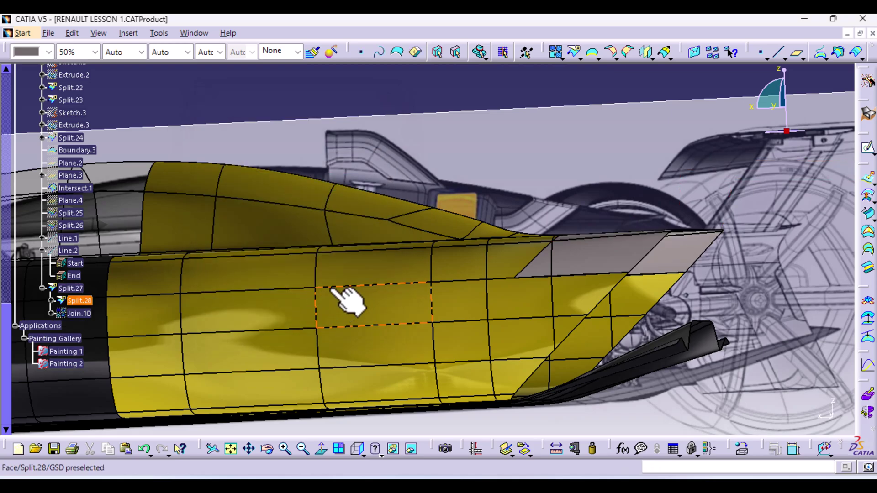
# - Retry the 15 mm offset of Split.27, accepting removal of the erroneous faces, and inspect the preview on the rear patch
pyautogui.click(868, 197)
pyautogui.click(611, 251)
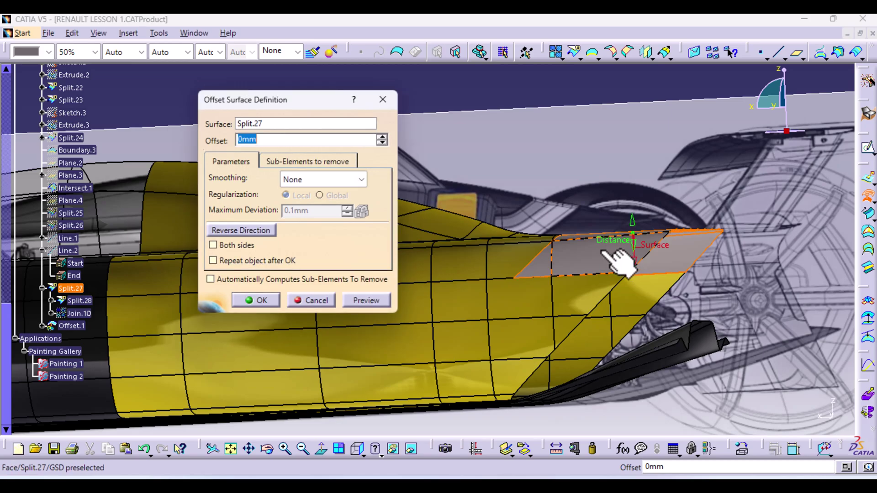
pyautogui.write('15')
pyautogui.click(375, 299)
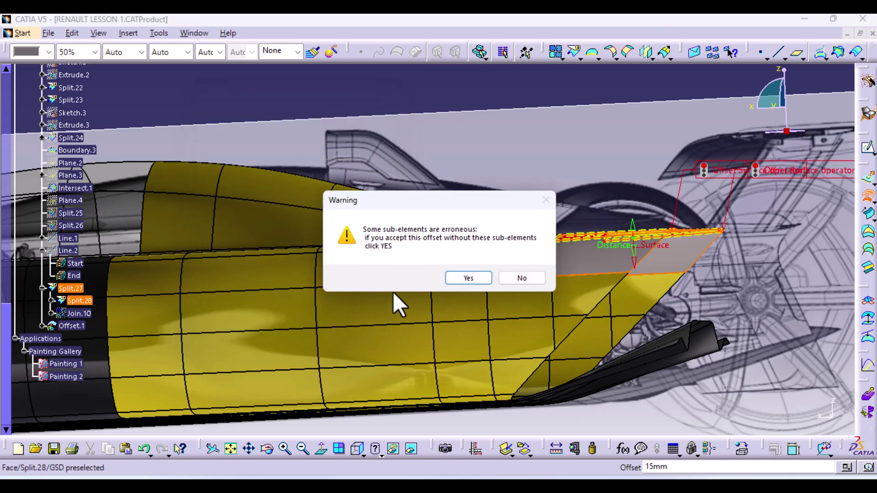
pyautogui.click(480, 279)
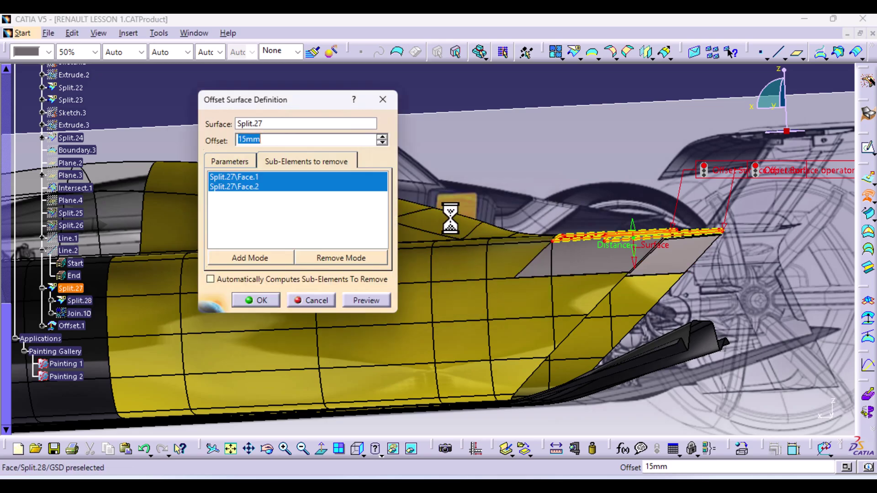
pyautogui.moveTo(493, 191); pyautogui.dragTo(369, 265, button='middle')
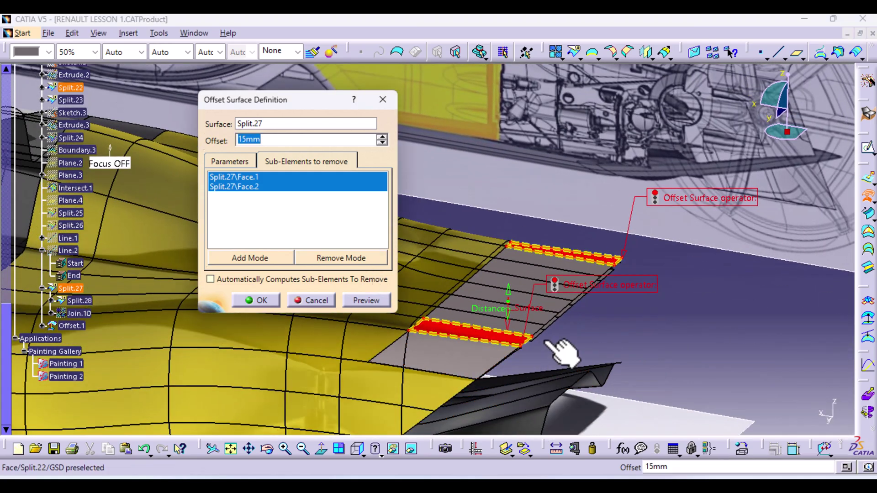
pyautogui.moveTo(568, 342); pyautogui.dragTo(493, 342, button='middle')
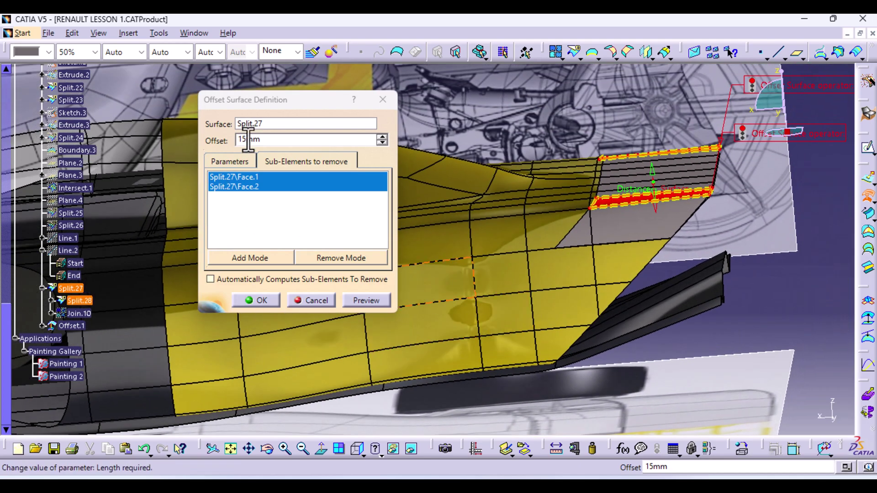
# - Set the offset of Split.27 to 10 mm and create the offset surface
pyautogui.moveTo(247, 139); pyautogui.dragTo(236, 142)
pyautogui.write('10')
pyautogui.click(367, 300)
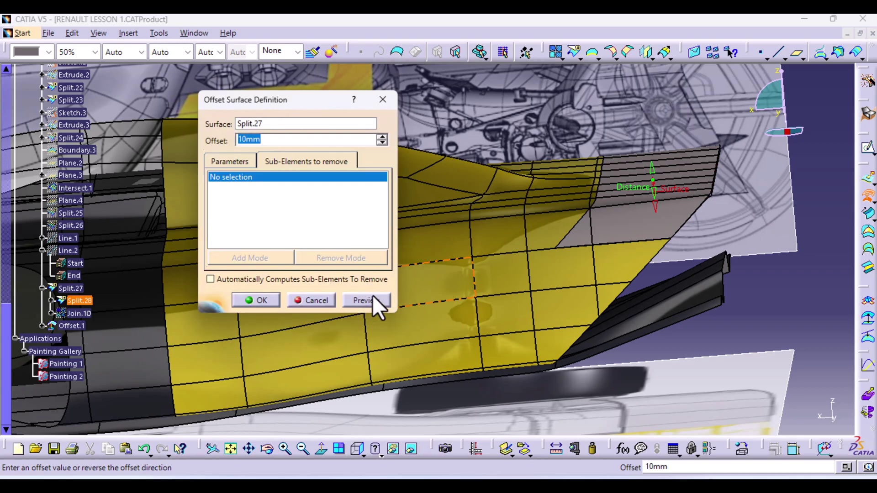
pyautogui.click(260, 300)
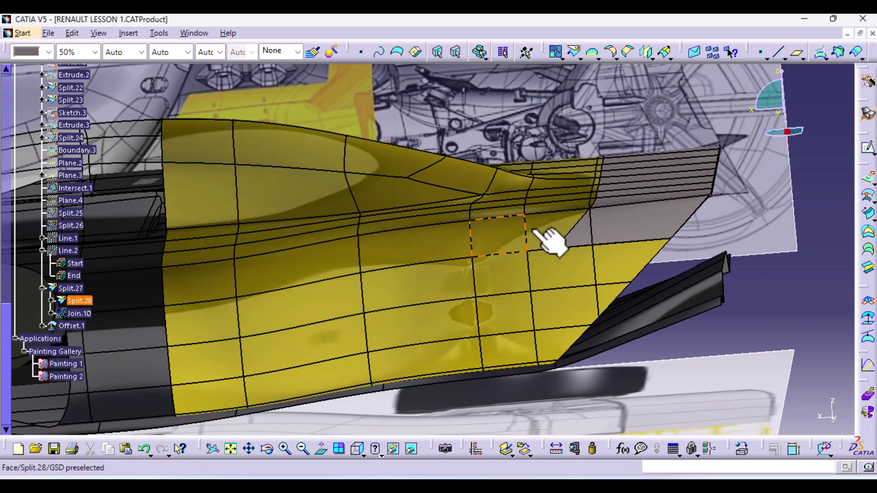
# - Inspect the rear patch up close and undo its 10 mm offset
pyautogui.moveTo(562, 237); pyautogui.dragTo(410, 228, button='middle')
pyautogui.moveTo(358, 249); pyautogui.dragTo(402, 266, button='middle')
pyautogui.click(144, 449)
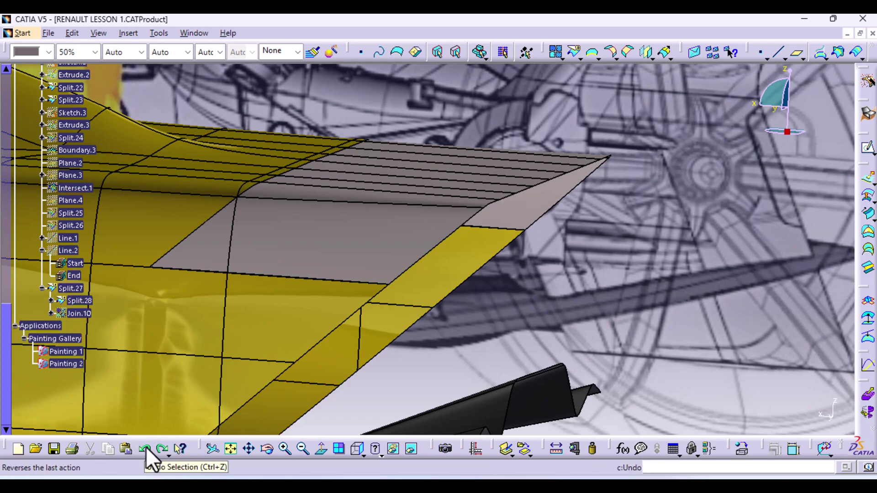
# - Set up a translation of the rear patch Split.27 along the Z component and preview it at 15 mm and -15 mm
pyautogui.click(653, 58)
pyautogui.click(662, 111)
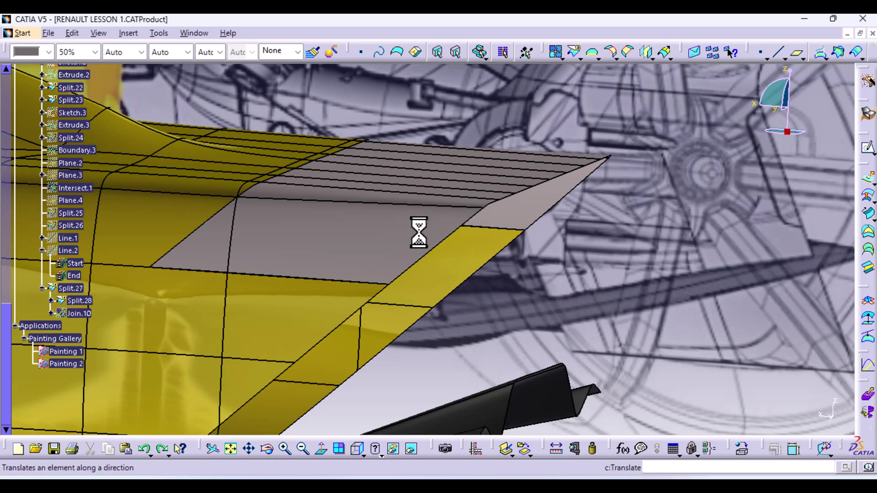
pyautogui.click(409, 229)
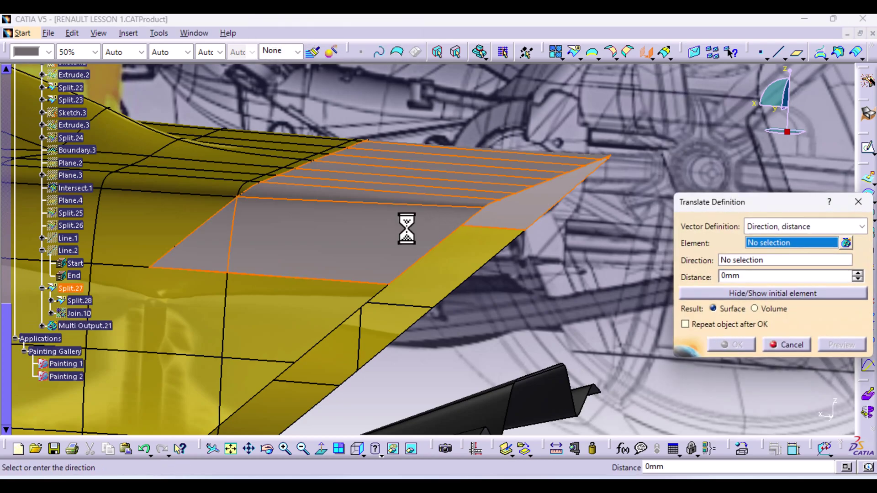
pyautogui.rightClick(752, 261)
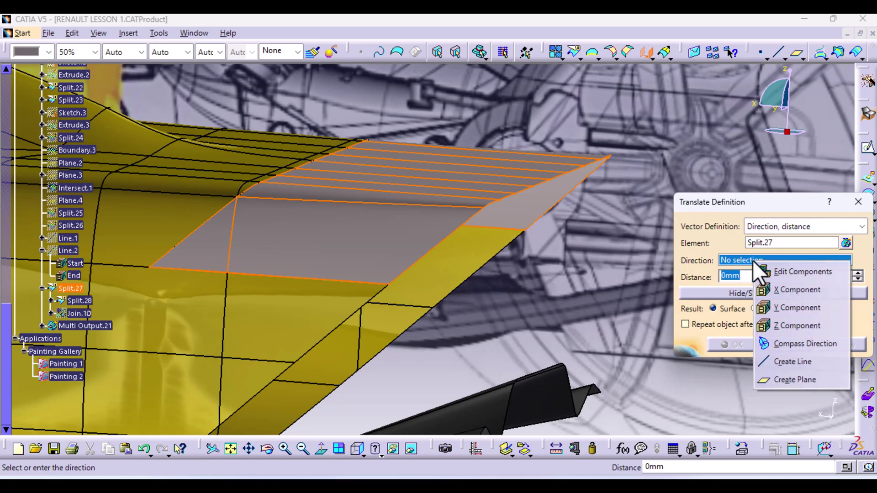
pyautogui.click(780, 327)
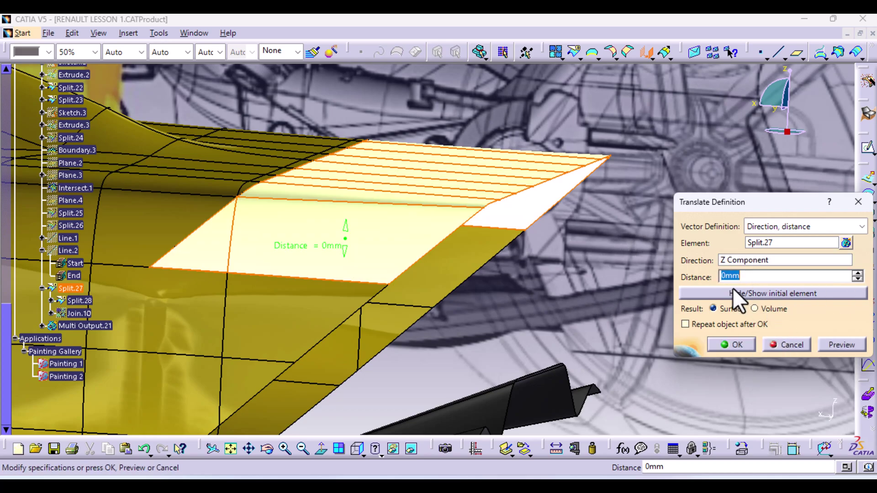
pyautogui.write('15')
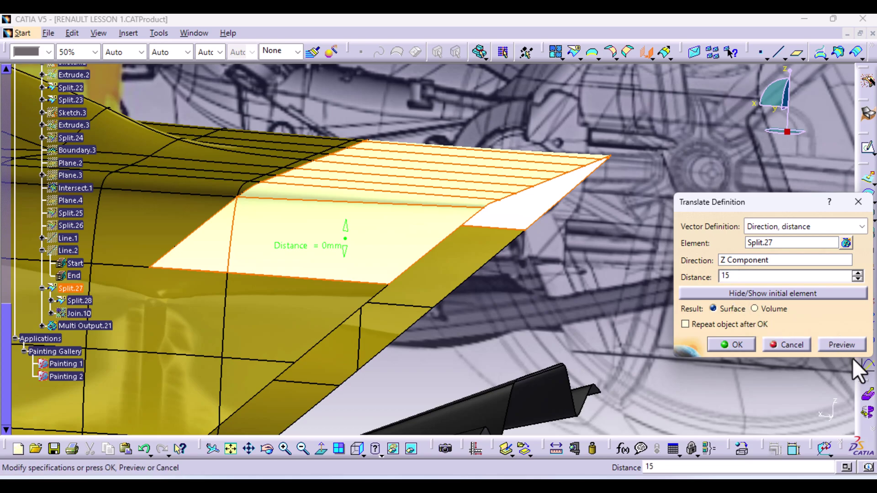
pyautogui.click(842, 344)
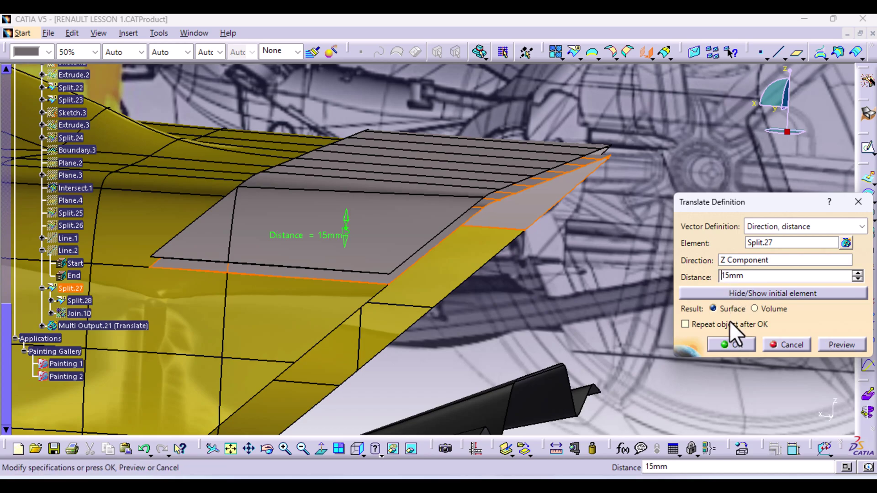
pyautogui.write('-')
pyautogui.click(853, 343)
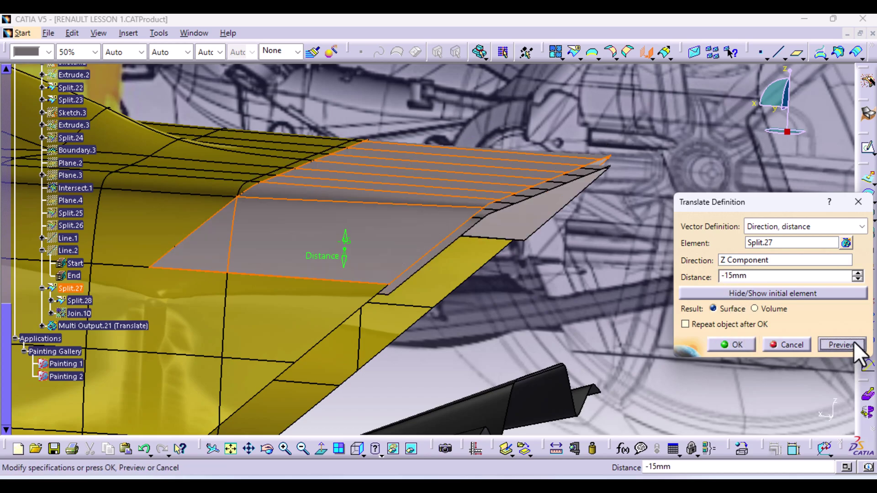
# - Try a translation distance of -25 mm for the rear patch and preview it
pyautogui.moveTo(411, 276); pyautogui.dragTo(786, 91, button='middle')
pyautogui.click(730, 275)
pyautogui.press('BackSpace')
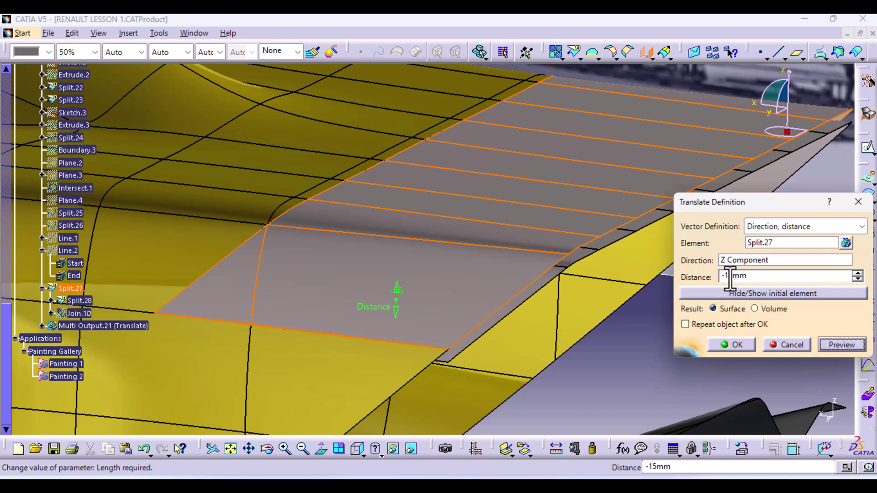
pyautogui.press('Return')
pyautogui.write('2')
pyautogui.click(842, 344)
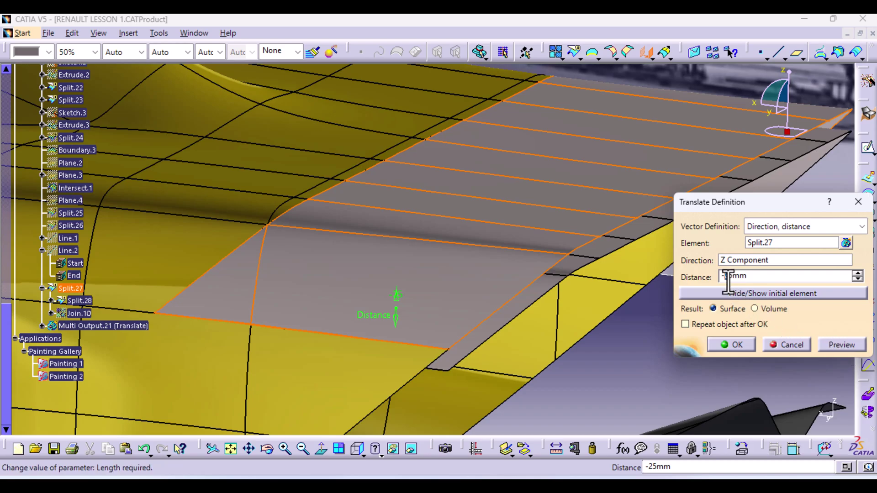
# - Return the translation distance to -15 mm, hide the initial element, and create the translated rear patch
pyautogui.click(770, 292)
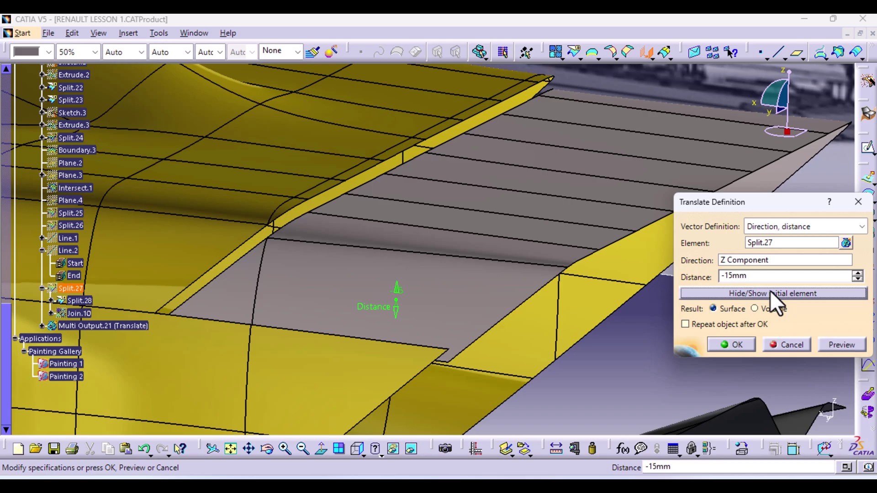
pyautogui.click(732, 345)
pyautogui.moveTo(501, 204); pyautogui.dragTo(469, 313, button='middle')
pyautogui.moveTo(533, 246); pyautogui.dragTo(426, 358, button='middle')
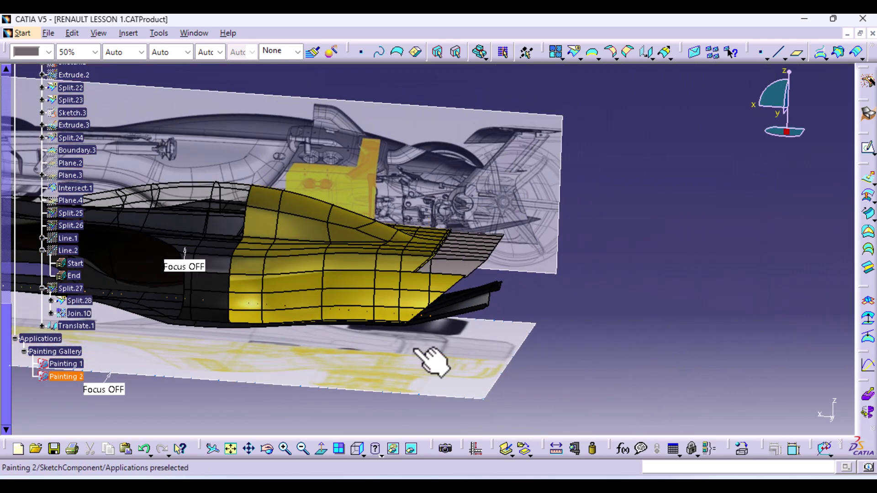
# - Examine the lowered rear patch and the whole car body in side view, from the rear, and around the front wing
pyautogui.click(358, 450)
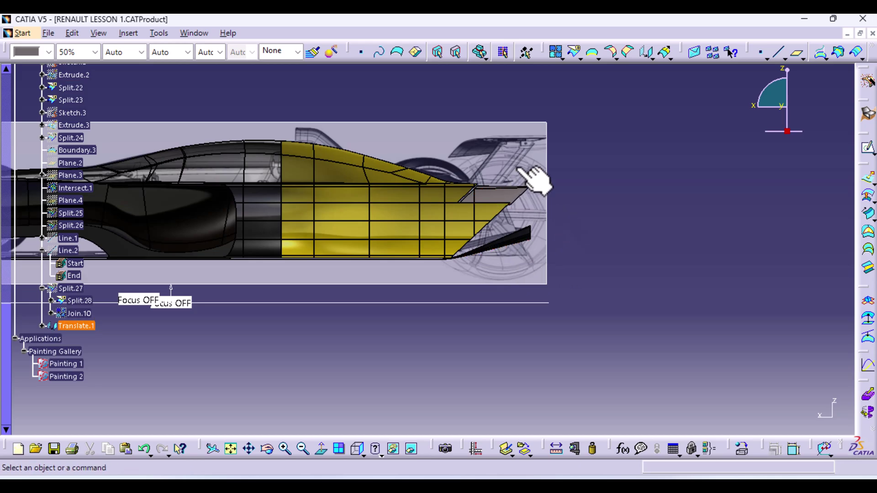
pyautogui.moveTo(509, 317)
pyautogui.mouseDown(button='middle')
pyautogui.moveTo(503, 282)
pyautogui.moveTo(506, 297)
pyautogui.moveTo(464, 255)
pyautogui.moveTo(682, 272)
pyautogui.mouseUp(button='middle')
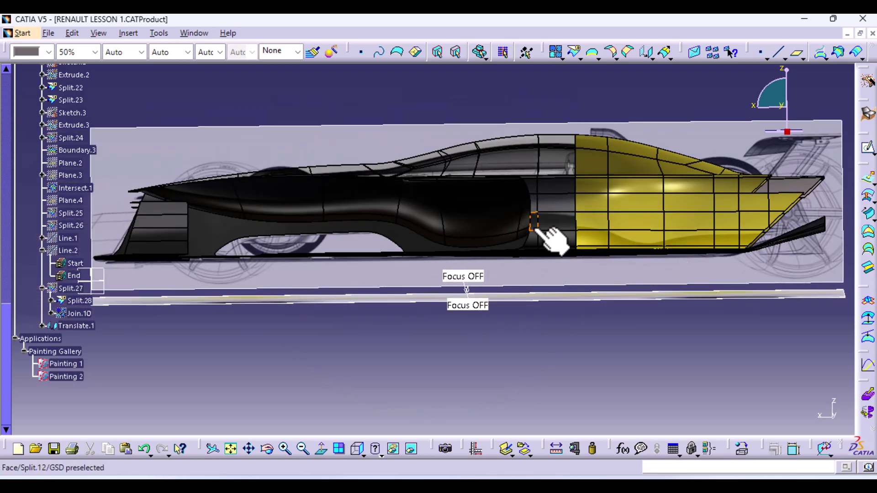
pyautogui.moveTo(554, 237); pyautogui.dragTo(438, 260, button='middle')
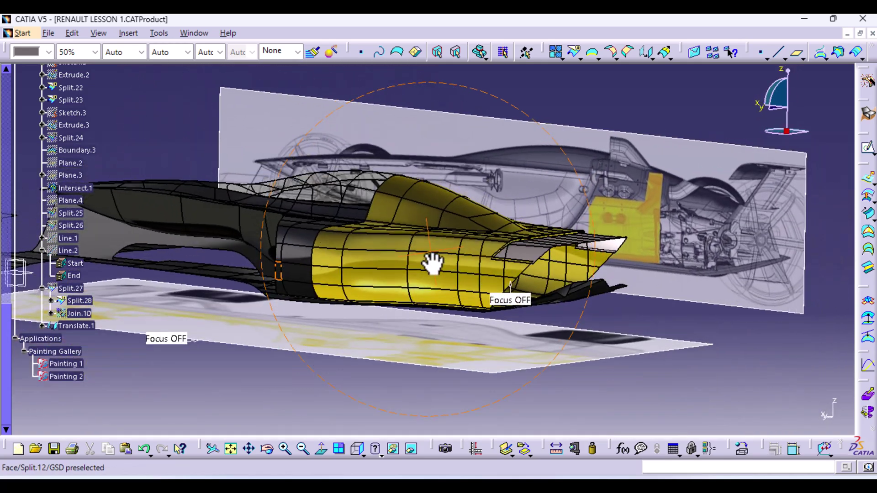
pyautogui.moveTo(456, 298)
pyautogui.mouseDown(button='middle')
pyautogui.moveTo(415, 227)
pyautogui.moveTo(544, 242)
pyautogui.moveTo(402, 243)
pyautogui.moveTo(480, 316)
pyautogui.moveTo(482, 295)
pyautogui.moveTo(458, 297)
pyautogui.mouseUp(button='middle')
pyautogui.moveTo(278, 333); pyautogui.dragTo(322, 281, button='middle')
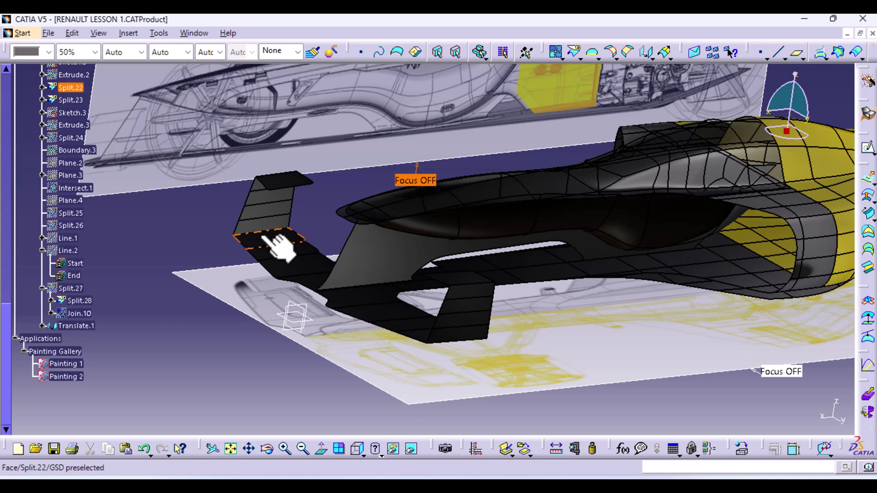
# - Start an edge fillet on Split.22 and select the lower edges of both front wing endplates
pyautogui.click(616, 57)
pyautogui.click(629, 97)
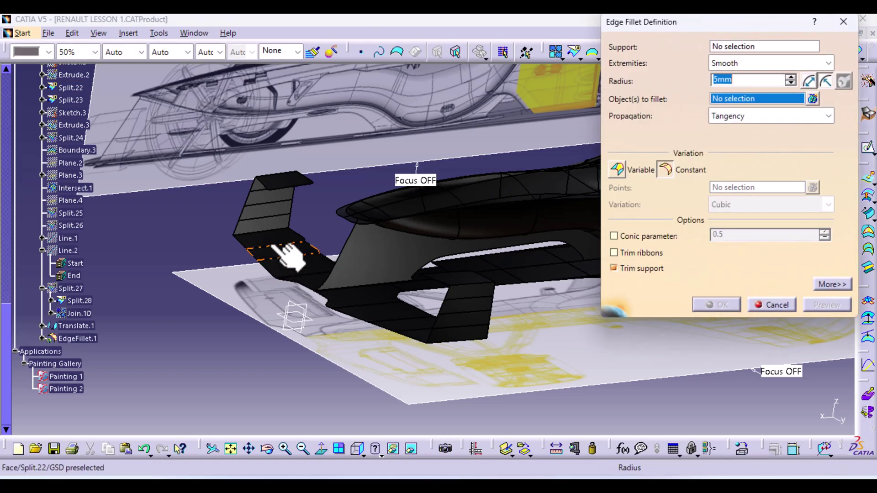
pyautogui.click(274, 230)
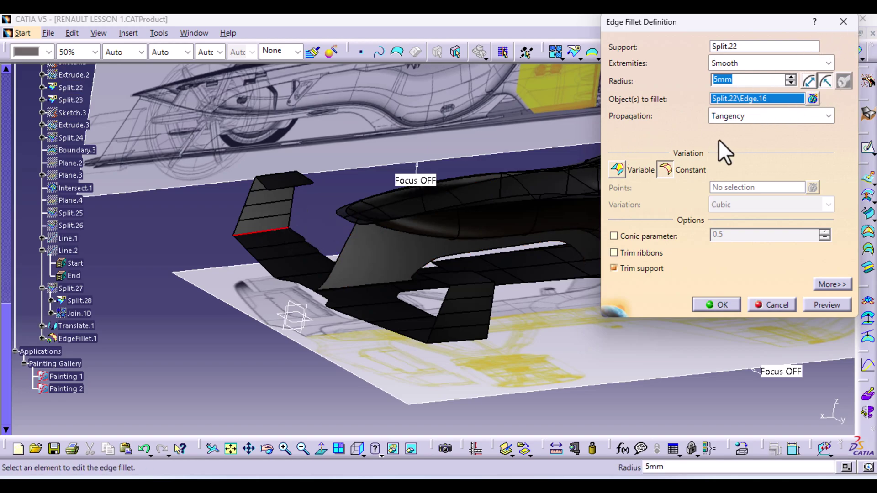
pyautogui.click(812, 98)
pyautogui.moveTo(230, 243); pyautogui.dragTo(460, 289, button='middle')
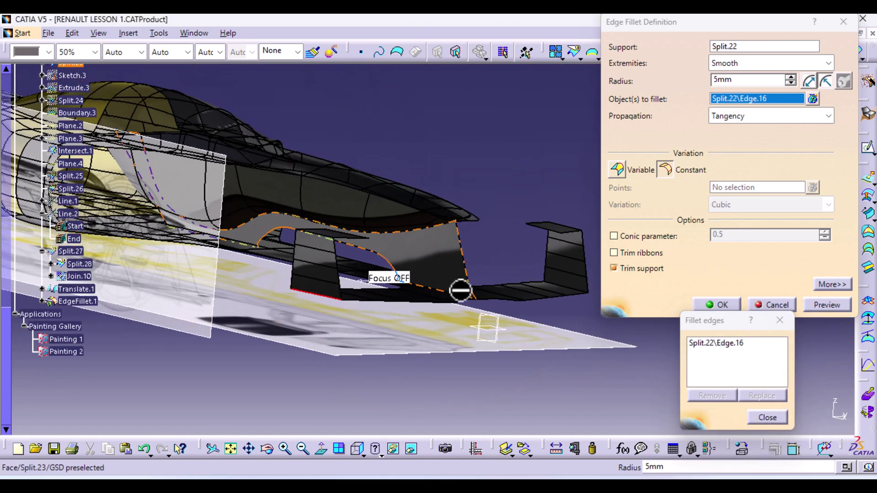
pyautogui.click(578, 289)
pyautogui.moveTo(568, 190); pyautogui.dragTo(619, 174, button='middle')
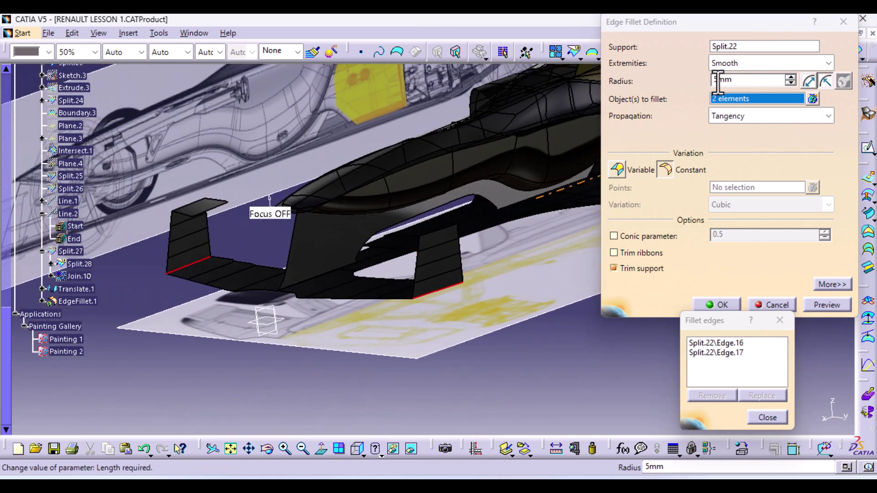
# - Preview the endplate fillet at a 30 mm radius, set the radius to 50 mm, and create the fillet
pyautogui.moveTo(721, 81); pyautogui.dragTo(703, 86)
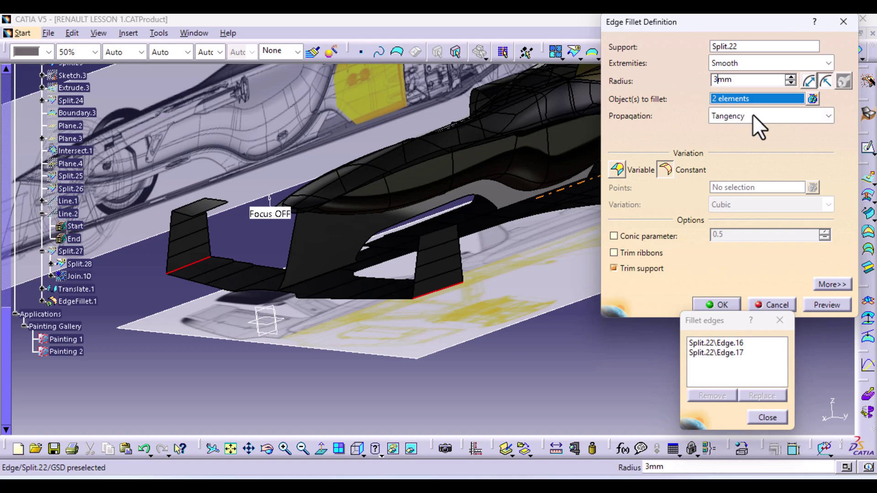
pyautogui.click(825, 305)
pyautogui.moveTo(160, 308); pyautogui.dragTo(329, 275, button='middle')
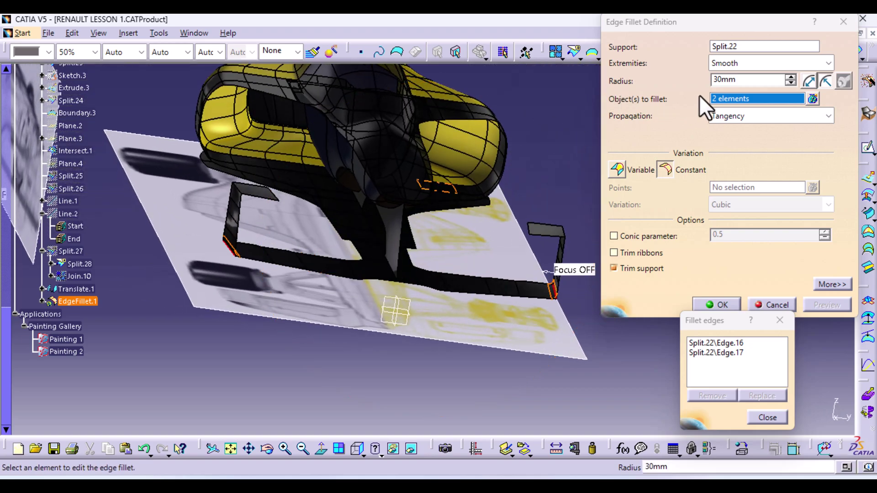
pyautogui.moveTo(722, 80); pyautogui.dragTo(715, 81)
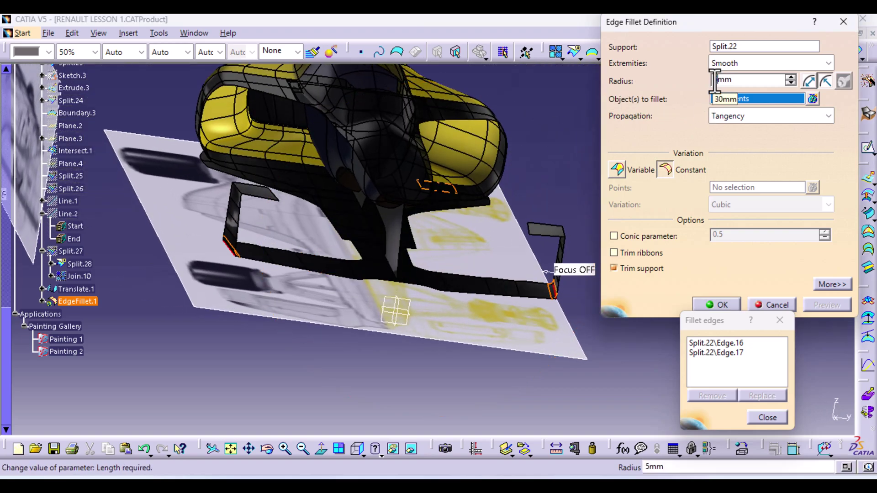
pyautogui.write('50')
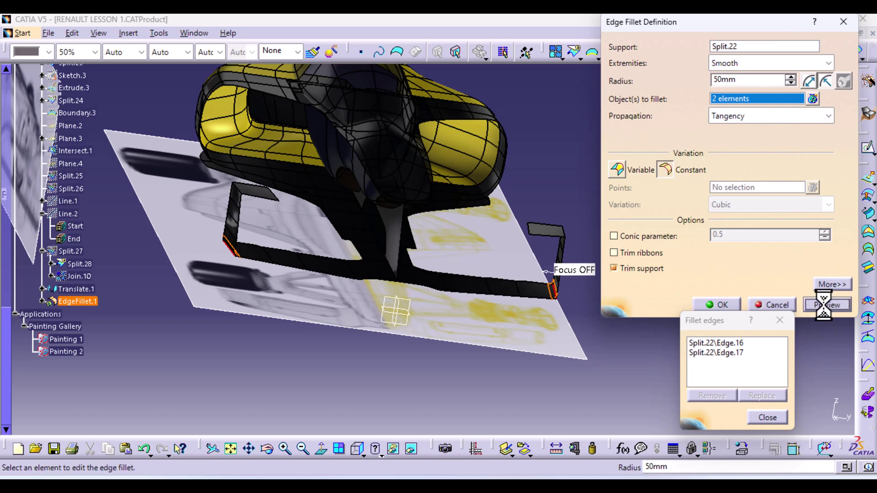
pyautogui.click(731, 305)
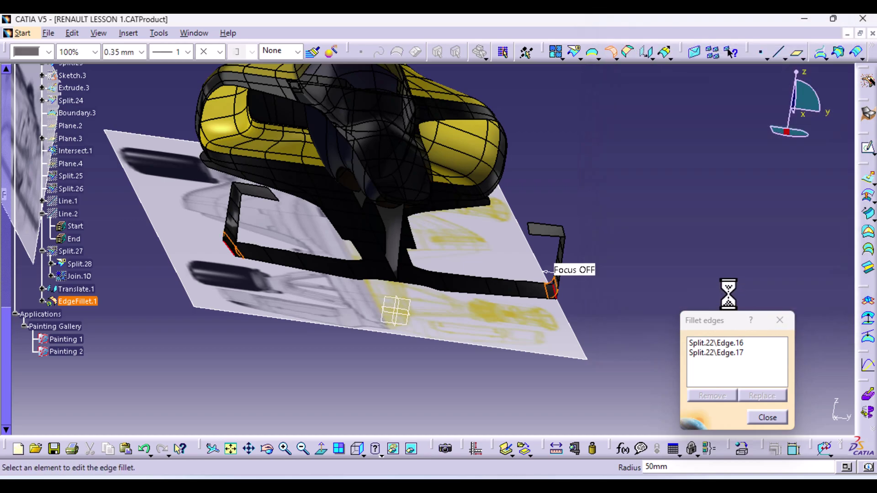
# - Start another edge fillet on EdgeFillet.1 and select the upper edges of both front wing endplates
pyautogui.moveTo(488, 266); pyautogui.dragTo(543, 201, button='middle')
pyautogui.moveTo(317, 231); pyautogui.dragTo(329, 166, button='middle')
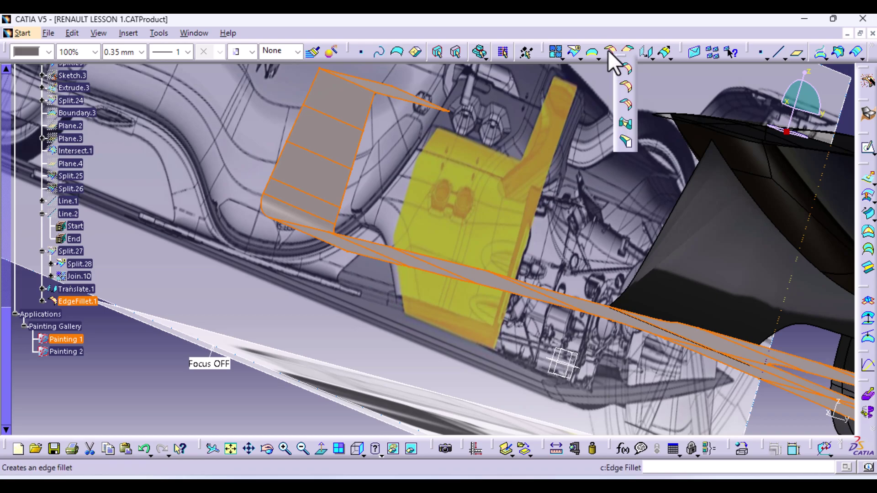
pyautogui.click(612, 51)
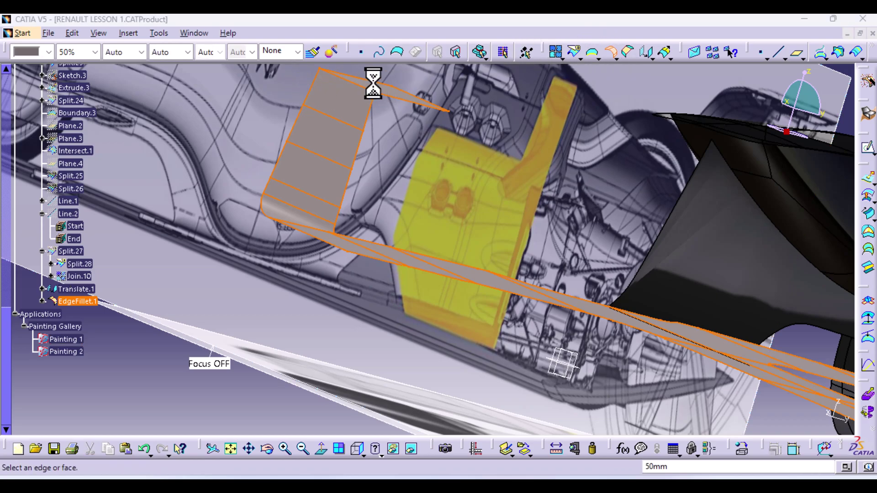
pyautogui.click(358, 85)
pyautogui.moveTo(515, 135); pyautogui.dragTo(303, 172, button='middle')
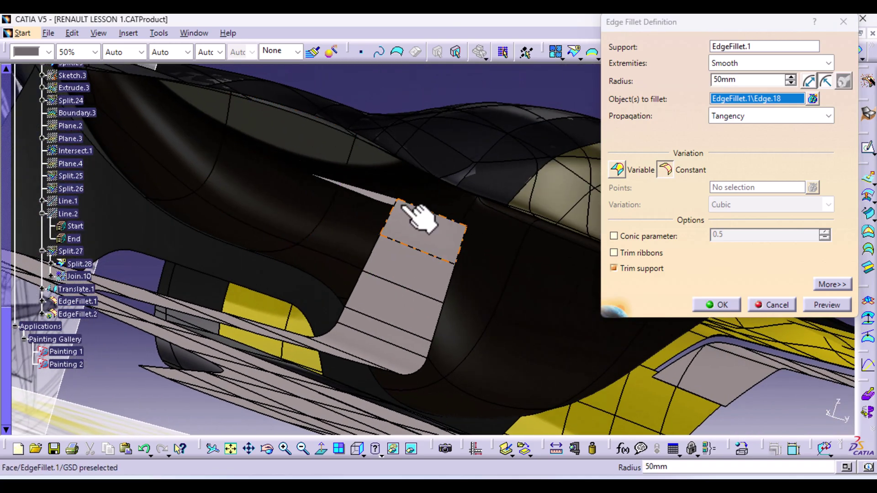
pyautogui.click(430, 218)
pyautogui.moveTo(430, 218); pyautogui.dragTo(334, 115, button='middle')
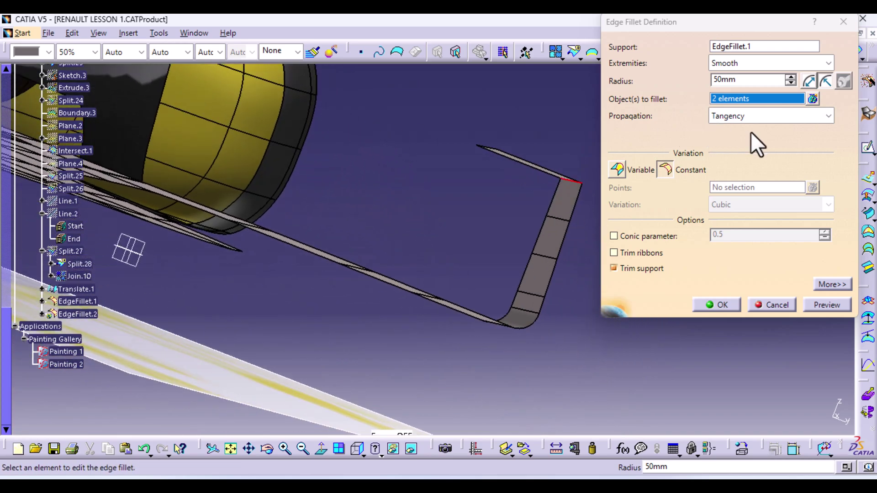
# - Preview the upper endplate fillet at 30 mm, reduce the radius to 20 mm, create it, and inspect the front wing
pyautogui.click(716, 81)
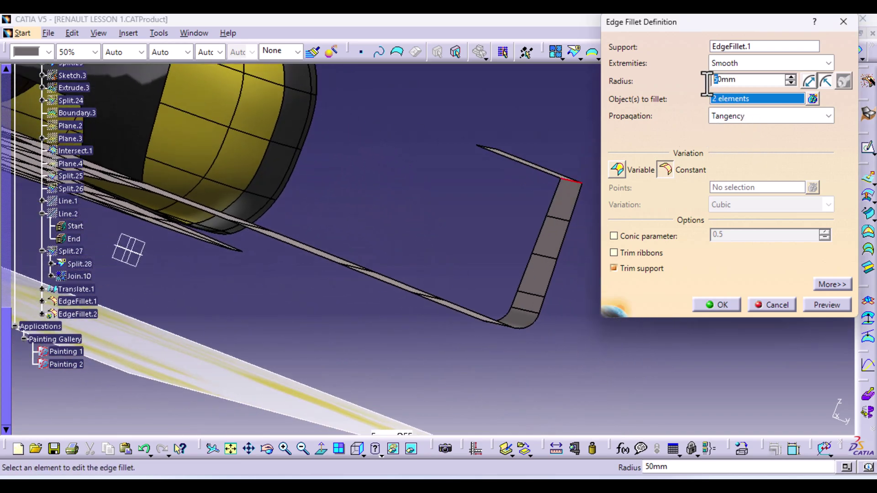
pyautogui.click(826, 305)
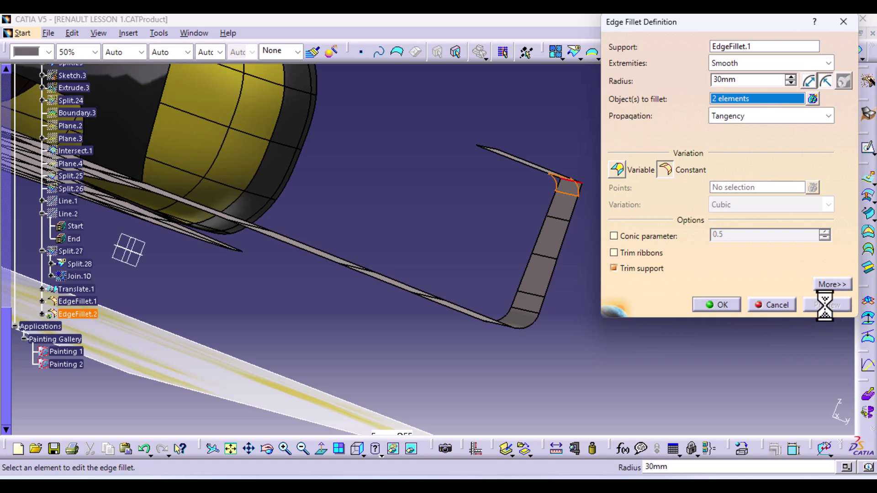
pyautogui.moveTo(500, 146); pyautogui.dragTo(456, 198, button='middle')
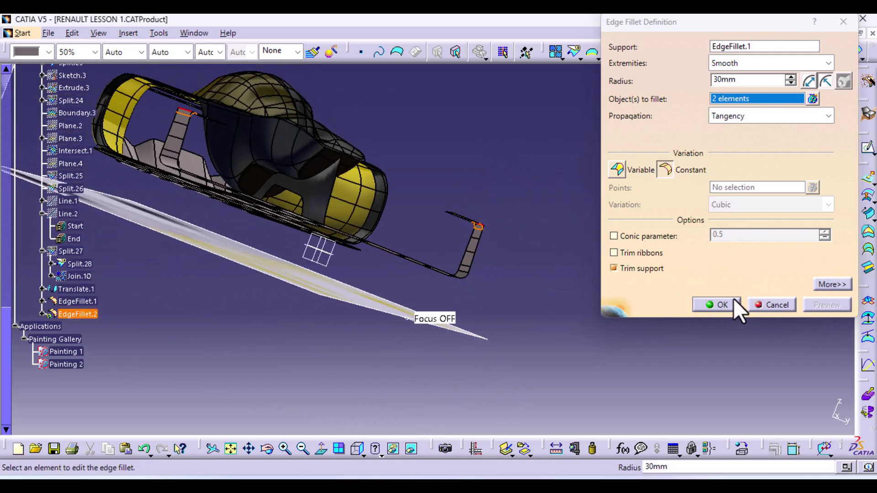
pyautogui.click(713, 81)
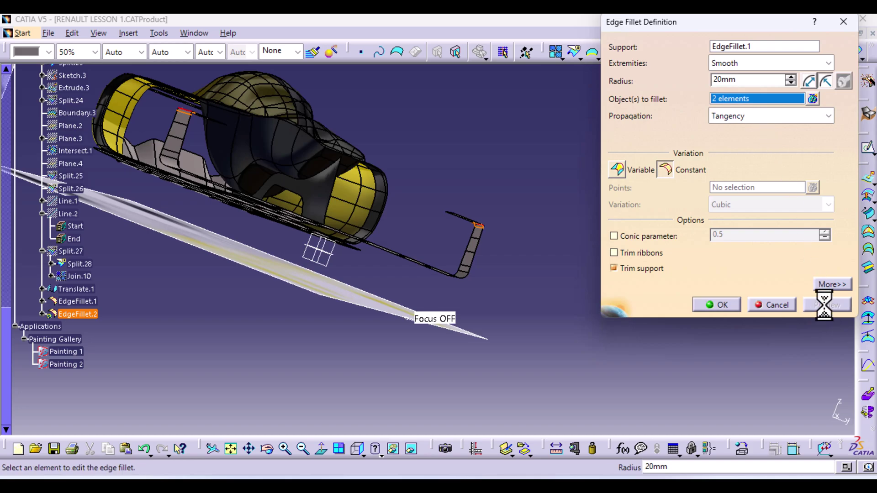
pyautogui.click(731, 305)
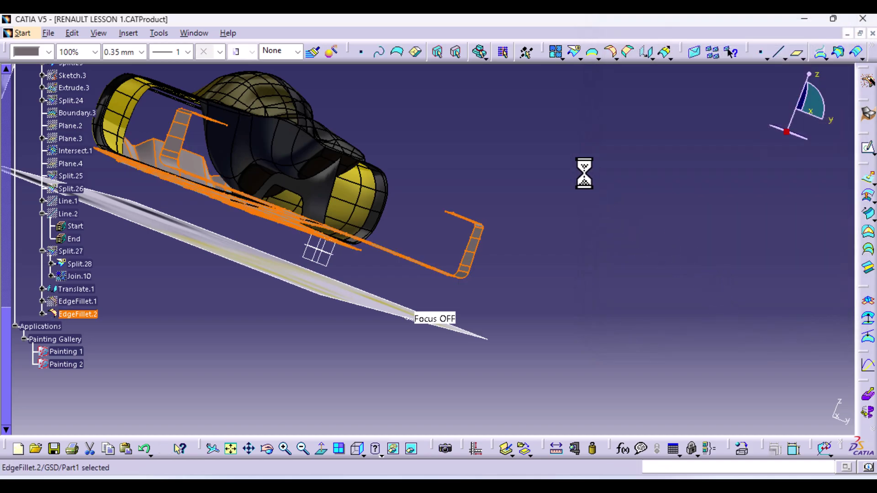
pyautogui.moveTo(582, 170); pyautogui.dragTo(431, 149, button='middle')
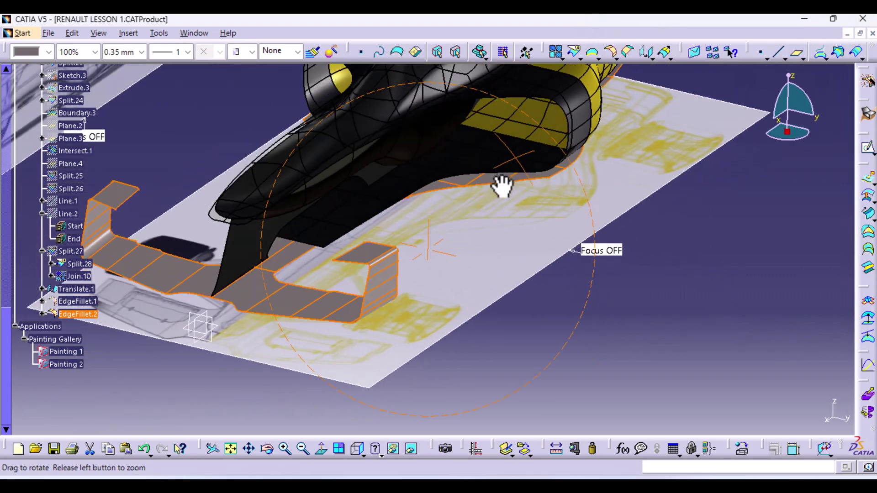
pyautogui.moveTo(502, 190); pyautogui.dragTo(684, 152, button='middle')
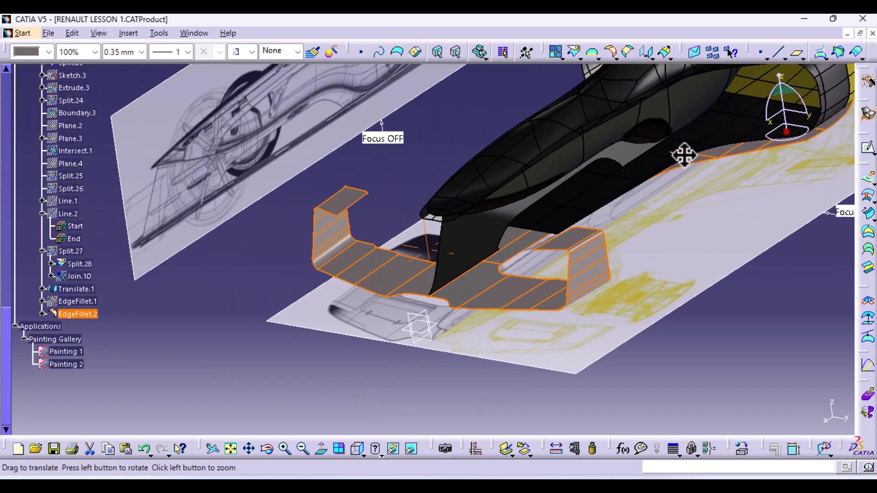
# - Edit the lower endplate fillet EdgeFillet.1, set its propagation to Minimal, and preview it
pyautogui.doubleClick(87, 301)
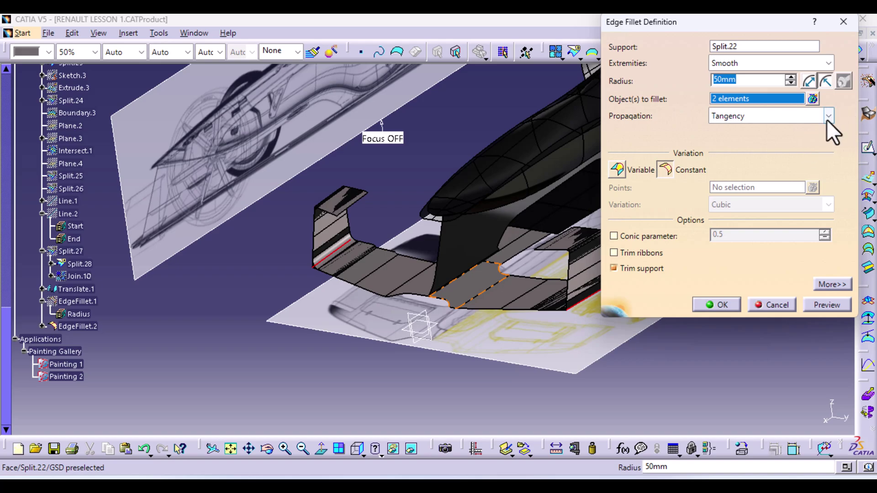
pyautogui.click(827, 119)
pyautogui.click(782, 144)
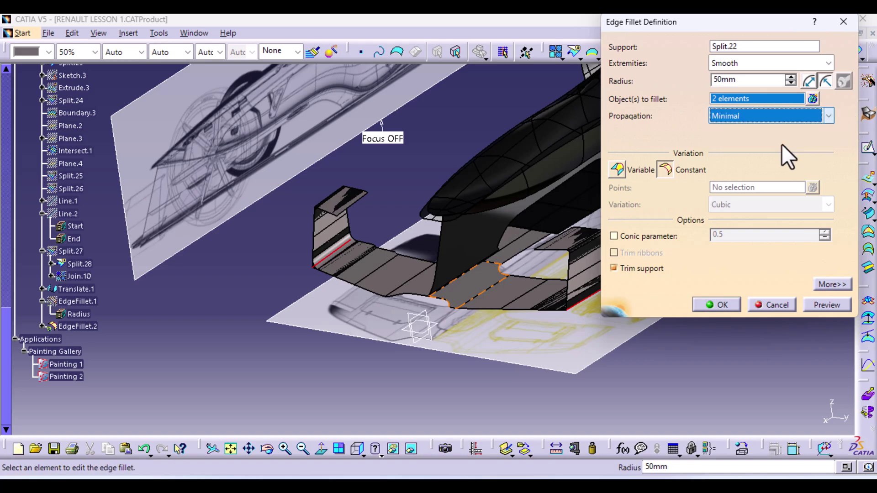
pyautogui.click(836, 306)
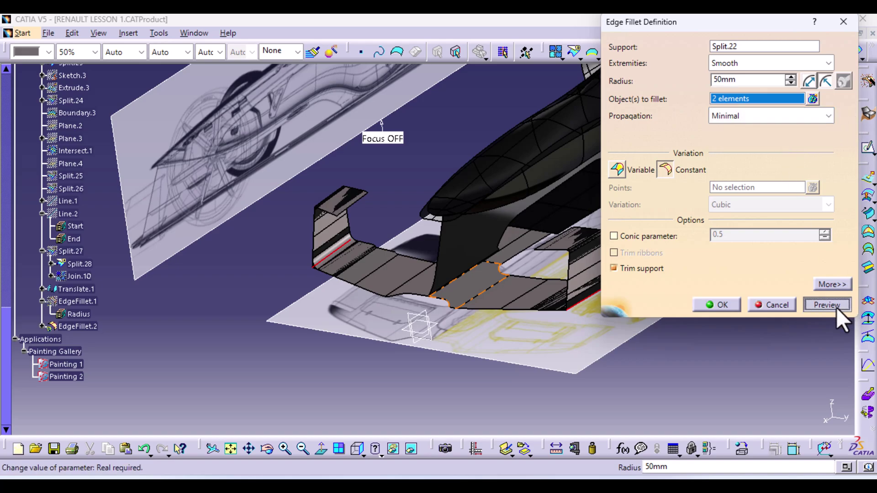
# - Set the lower endplate fillet's radius to 70 mm and apply the edit
pyautogui.moveTo(371, 298); pyautogui.dragTo(480, 183, button='middle')
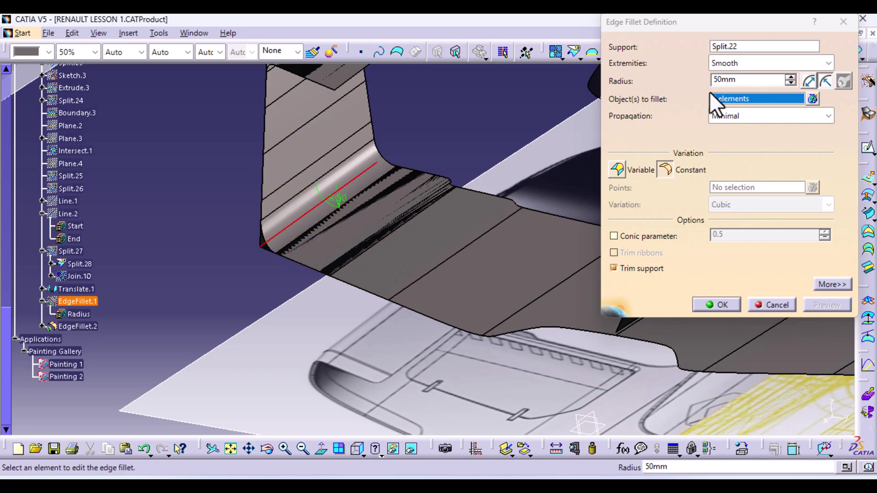
pyautogui.doubleClick(719, 82)
pyautogui.write('70')
pyautogui.press('Return')
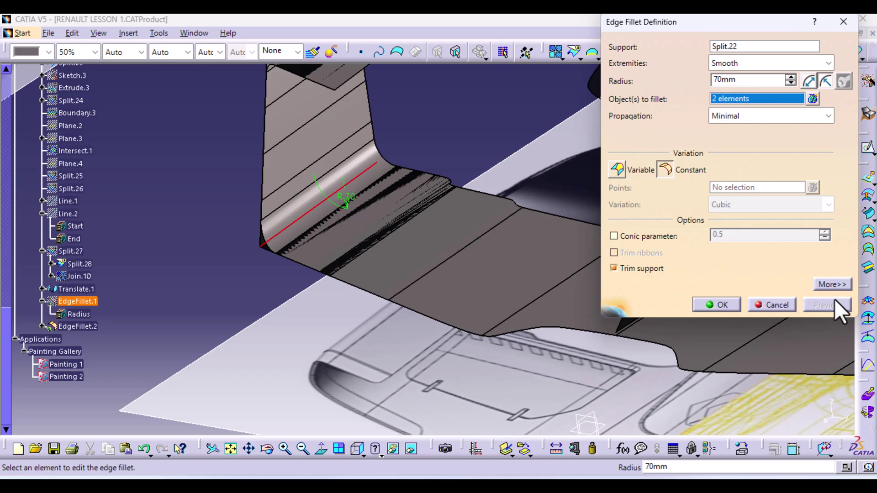
pyautogui.click(718, 305)
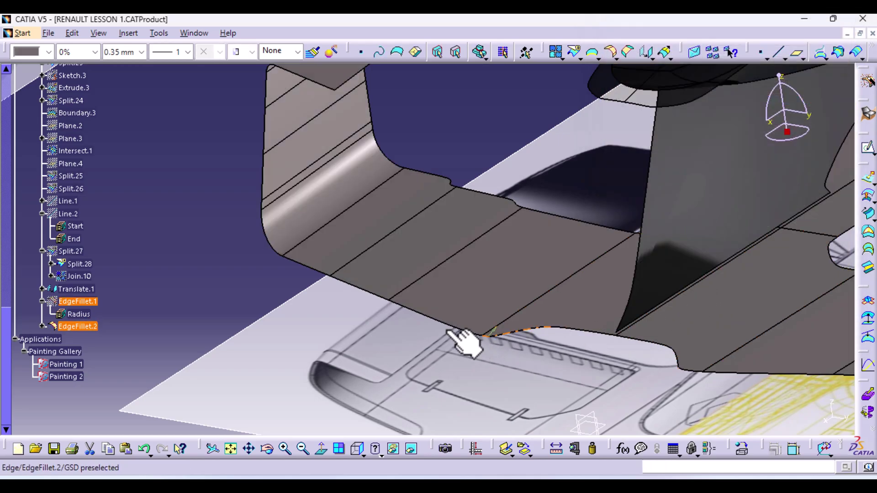
# - Apply the DS Black painting material to the filleted front wing surface EdgeFillet.2
pyautogui.moveTo(449, 243); pyautogui.dragTo(637, 260, button='middle')
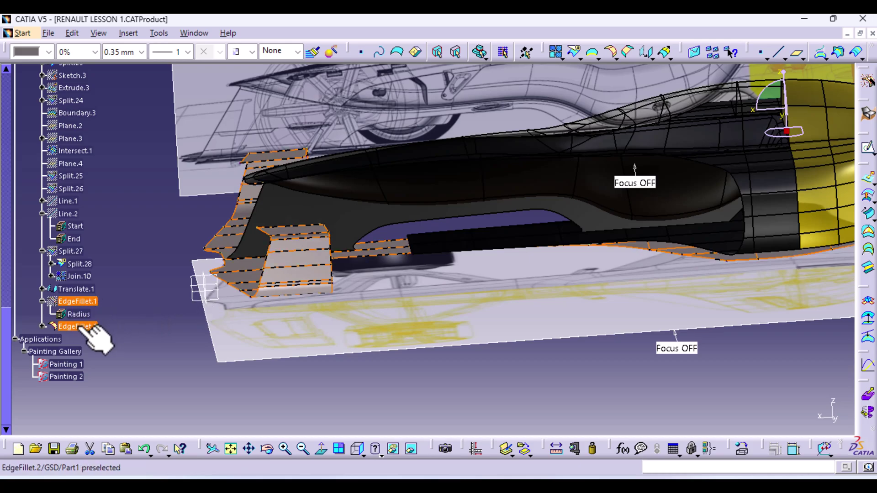
pyautogui.click(77, 327)
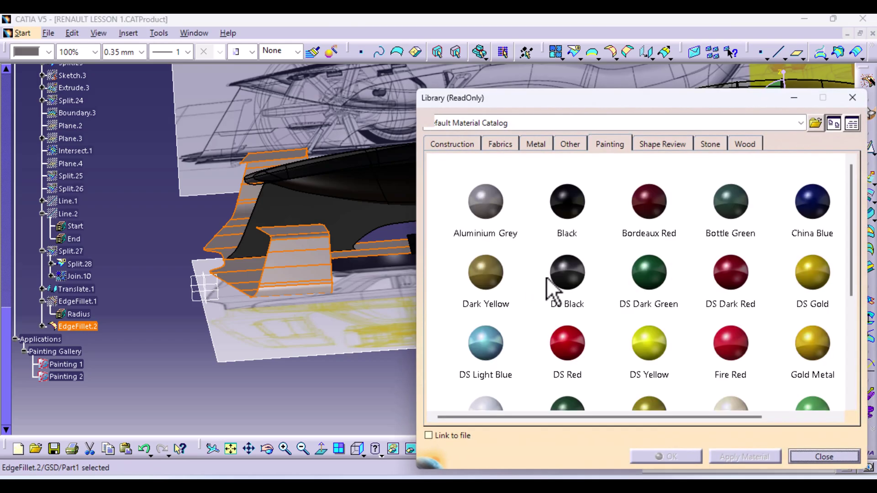
pyautogui.click(567, 279)
pyautogui.click(678, 458)
# - Show the car from the side and hide the gold rear body Split.28 and the rear patch Translate.1
pyautogui.moveTo(417, 294); pyautogui.dragTo(401, 340, button='middle')
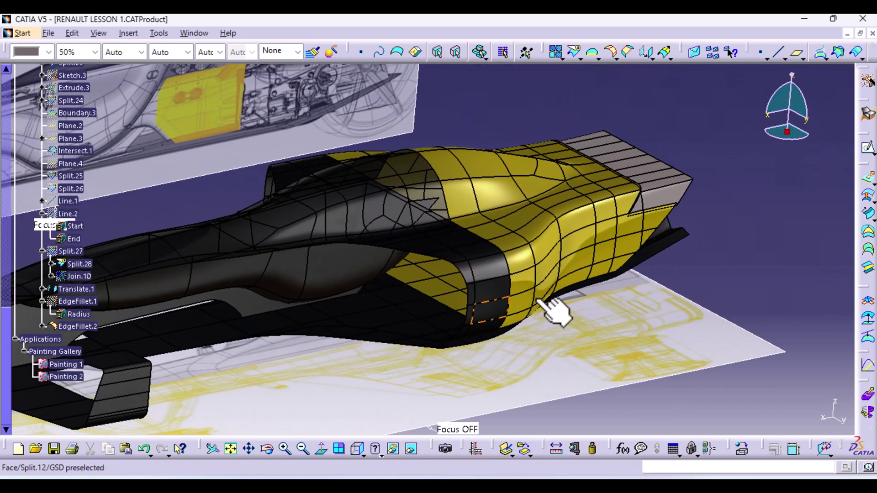
pyautogui.click(358, 449)
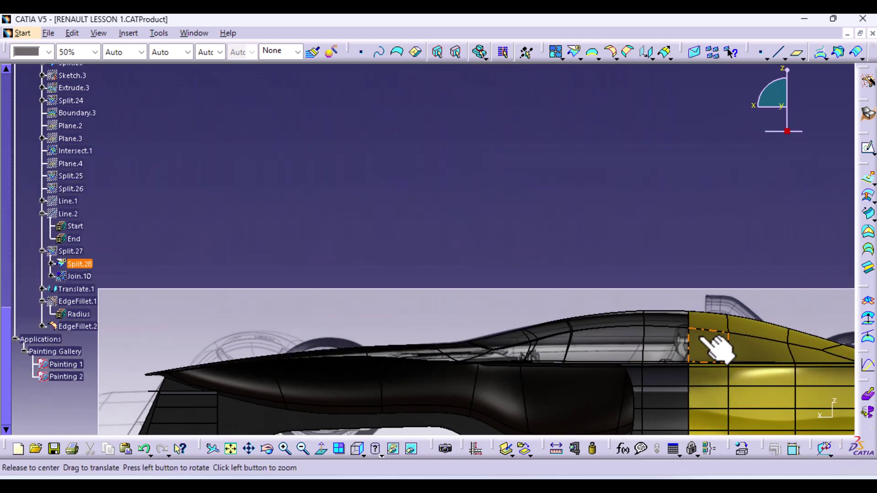
pyautogui.moveTo(708, 343); pyautogui.dragTo(353, 176, button='middle')
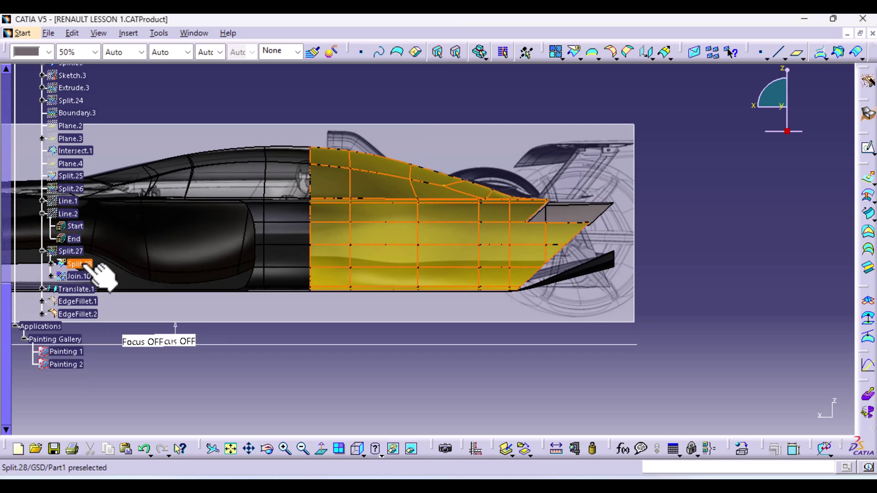
pyautogui.click(51, 264)
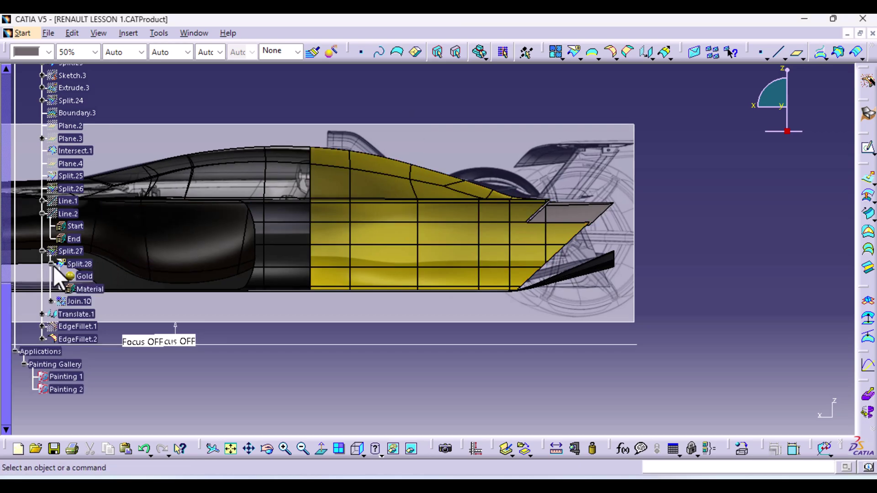
pyautogui.rightClick(94, 264)
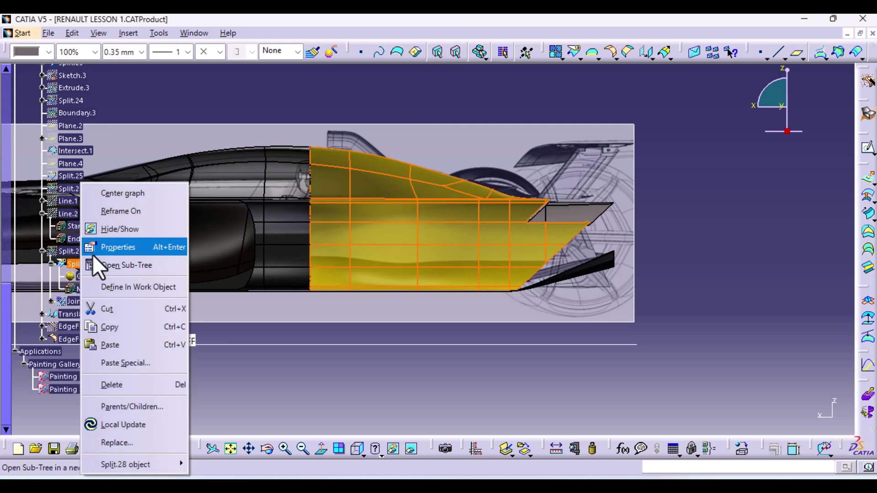
pyautogui.click(133, 229)
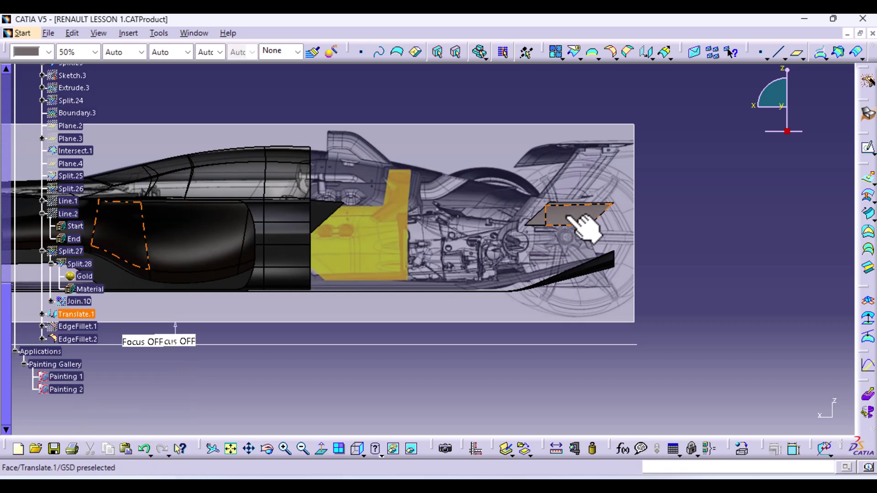
pyautogui.rightClick(571, 219)
pyautogui.click(583, 230)
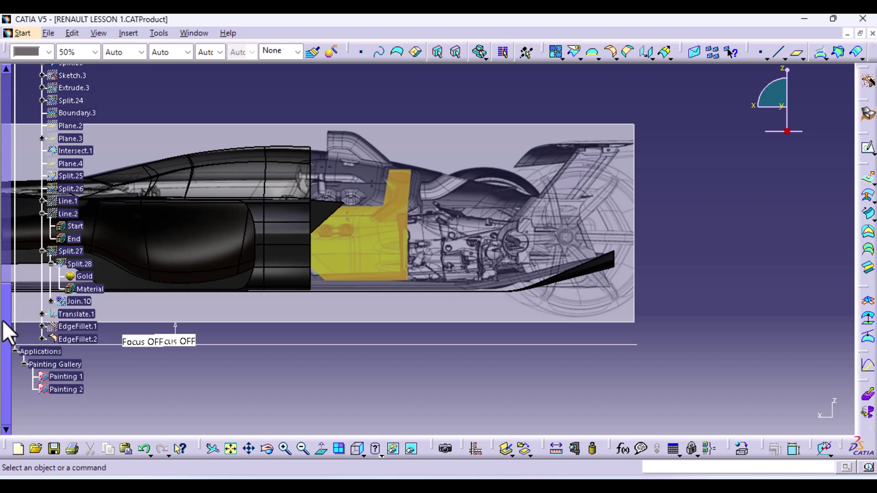
# - Sketch an open V-shaped two-line profile on the zx plane, from the rear body's upper edge through the engine area to the floor
pyautogui.moveTo(7, 329); pyautogui.dragTo(5, 78)
pyautogui.click(64, 136)
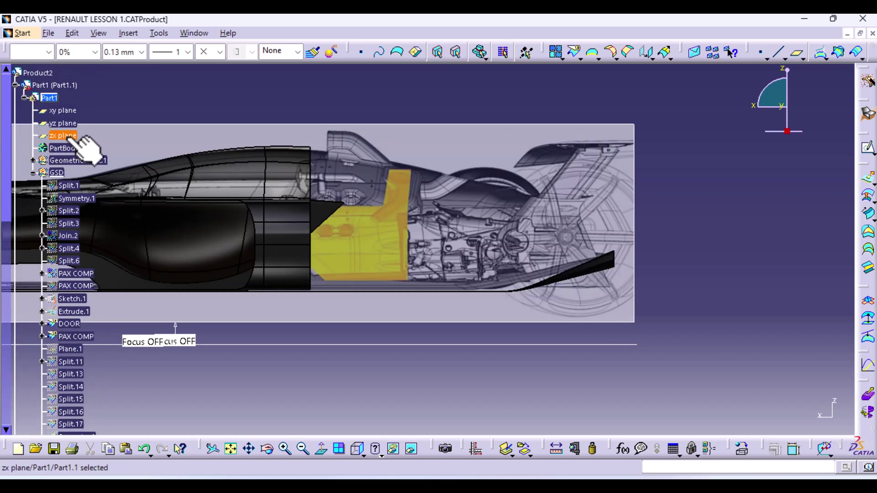
pyautogui.click(867, 147)
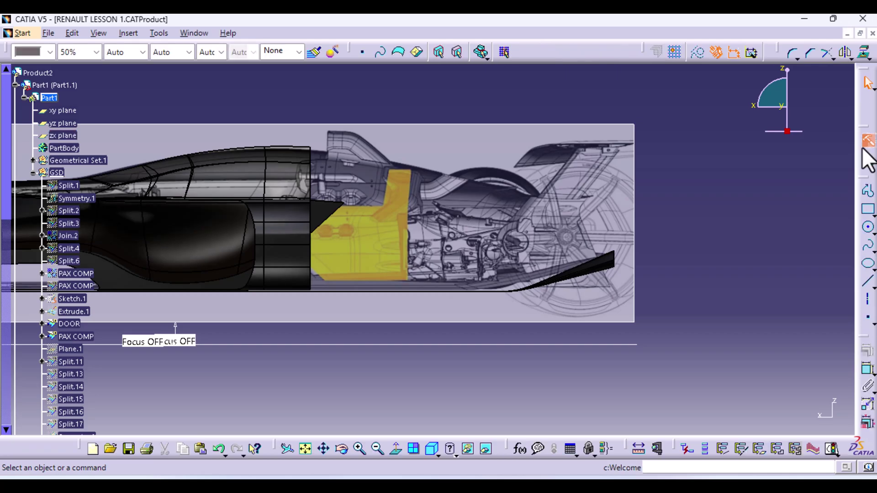
pyautogui.click(867, 191)
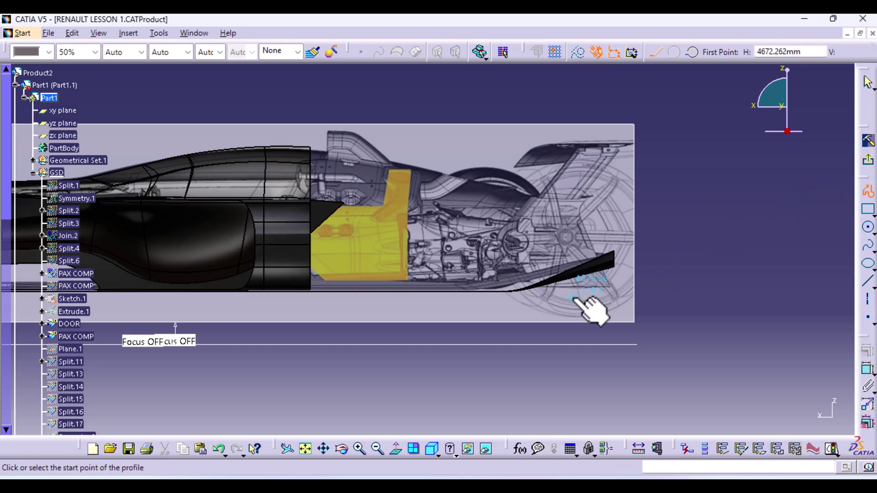
pyautogui.moveTo(580, 303)
pyautogui.mouseDown(button='middle')
pyautogui.moveTo(554, 251)
pyautogui.moveTo(427, 261)
pyautogui.moveTo(460, 172)
pyautogui.mouseUp(button='middle')
pyautogui.click(449, 163)
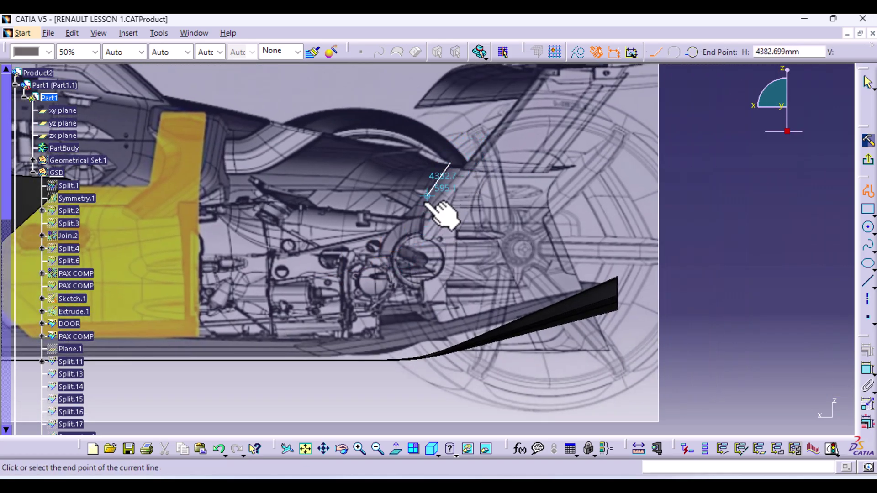
pyautogui.click(381, 245)
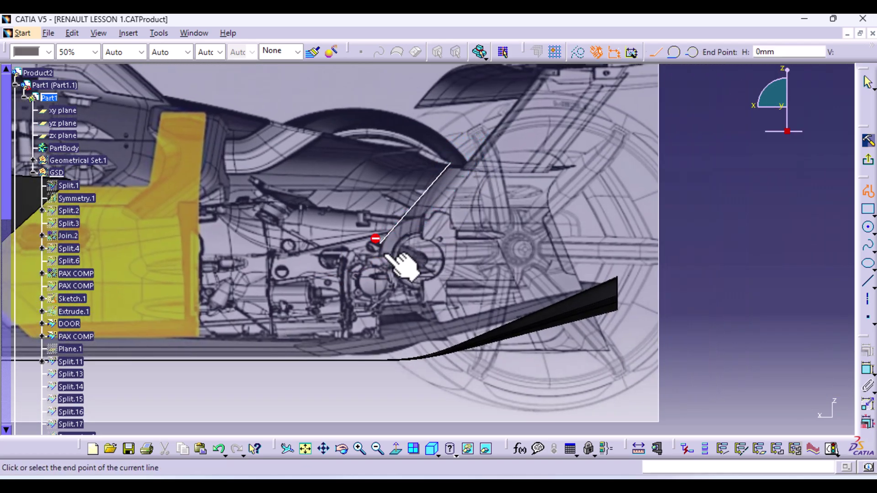
pyautogui.click(458, 352)
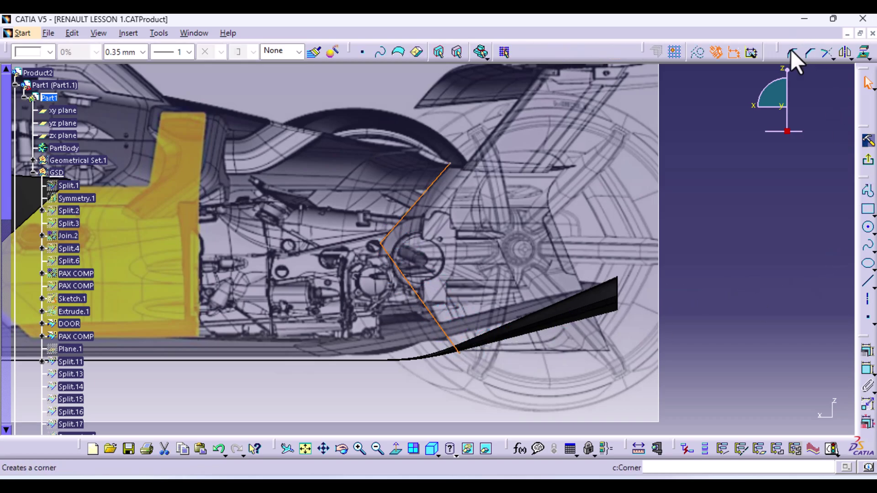
# - Try rounding the V-profile's vertex with a corner and shifting its arc, and undo these changes
pyautogui.click(793, 58)
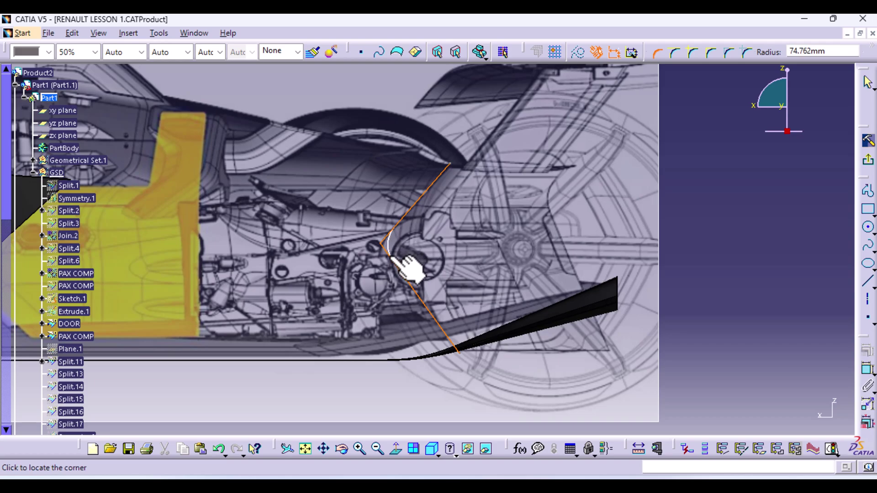
pyautogui.click(394, 254)
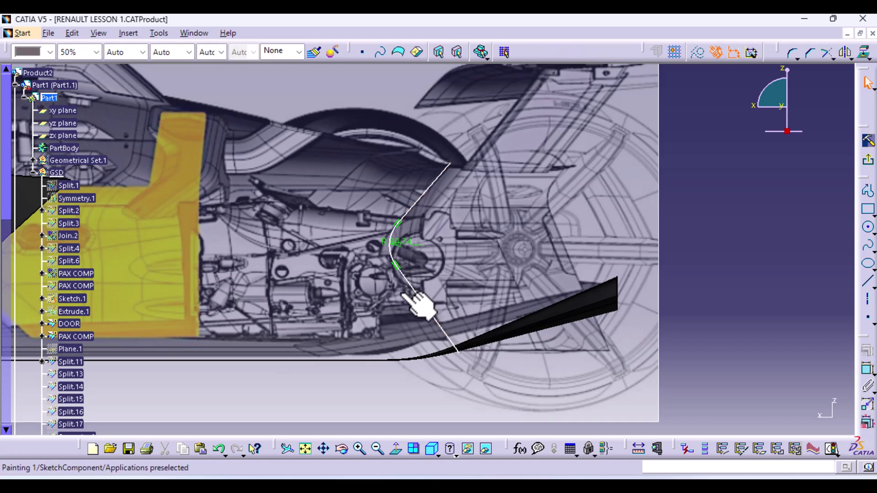
pyautogui.click(394, 254)
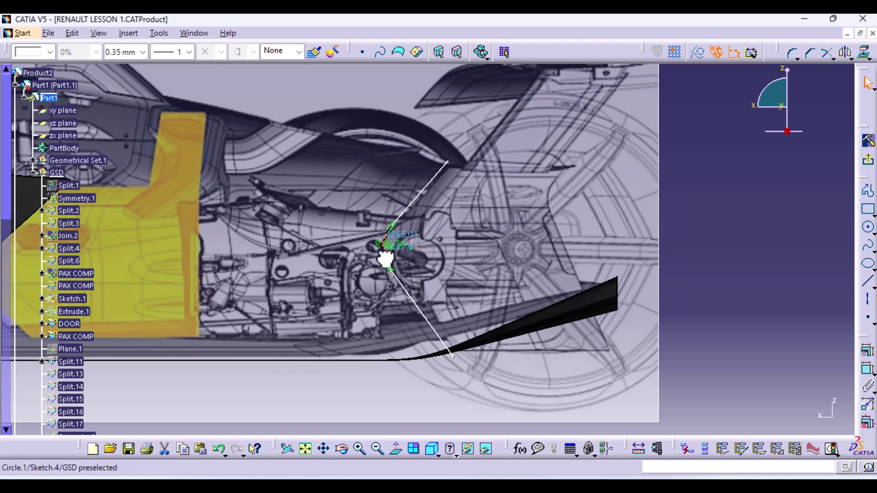
pyautogui.click(215, 449)
pyautogui.click(216, 449)
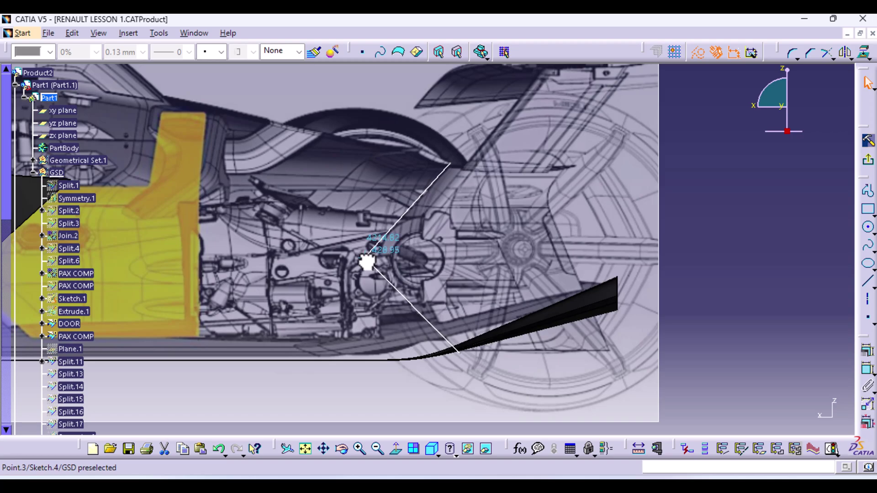
# - Move the V-profile's vertex forward and down, round it with a corner of about 127 mm radius, and finish the sketch
pyautogui.click(366, 259)
pyautogui.click(791, 53)
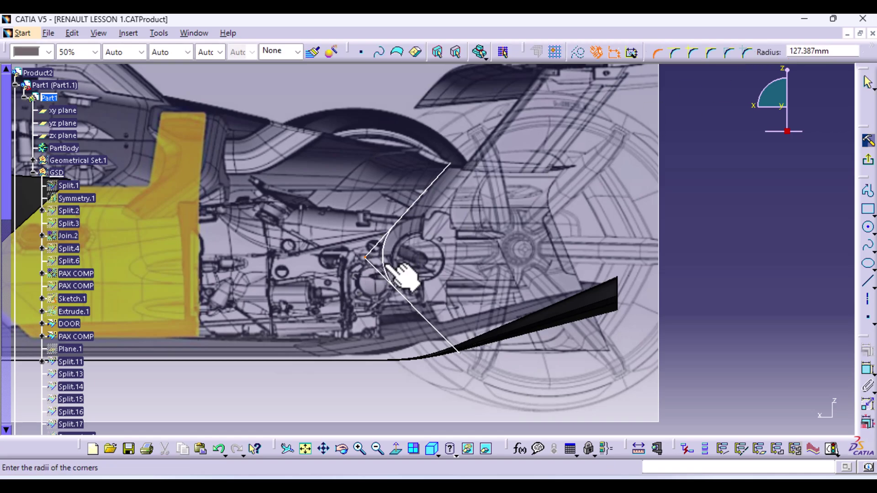
pyautogui.click(386, 268)
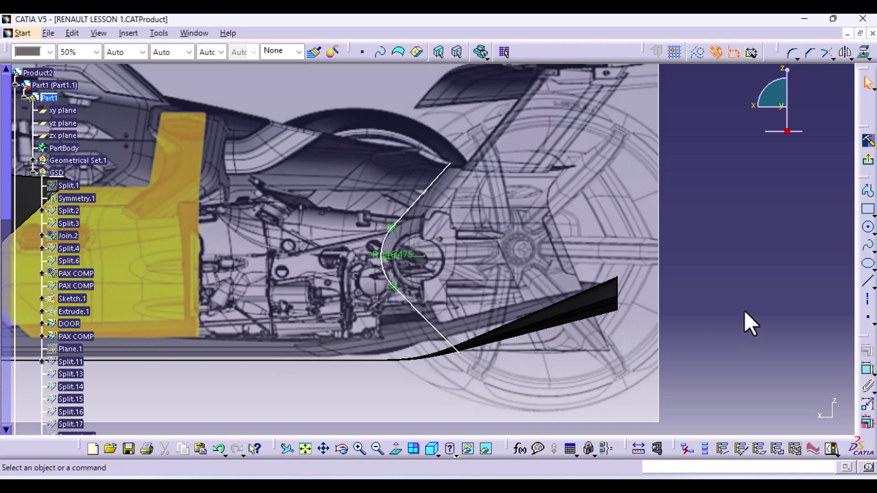
pyautogui.click(868, 142)
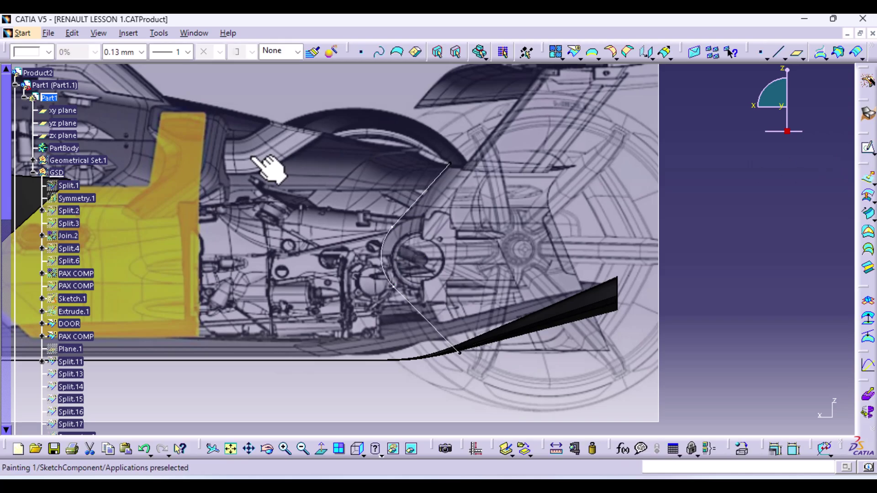
# - Start another sketch on the zx plane and draw an open two-line profile along the blueprint's rear edge over the back wheel
pyautogui.click(63, 136)
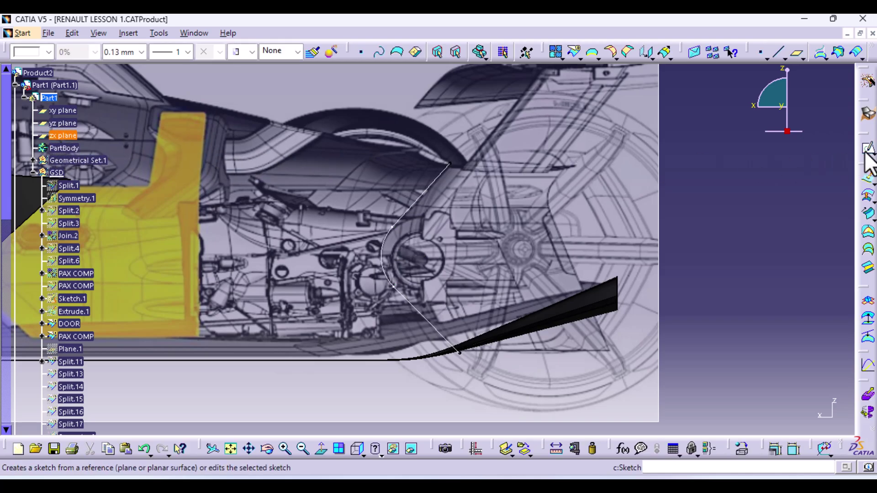
pyautogui.click(867, 151)
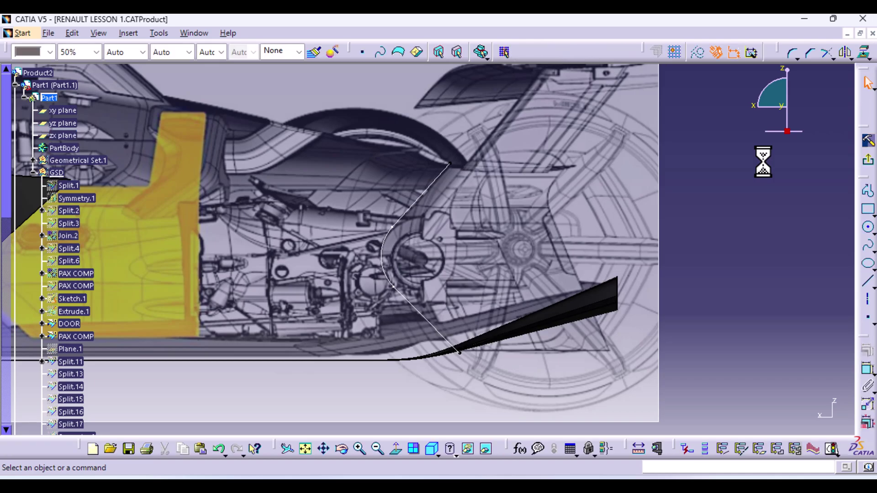
pyautogui.click(867, 191)
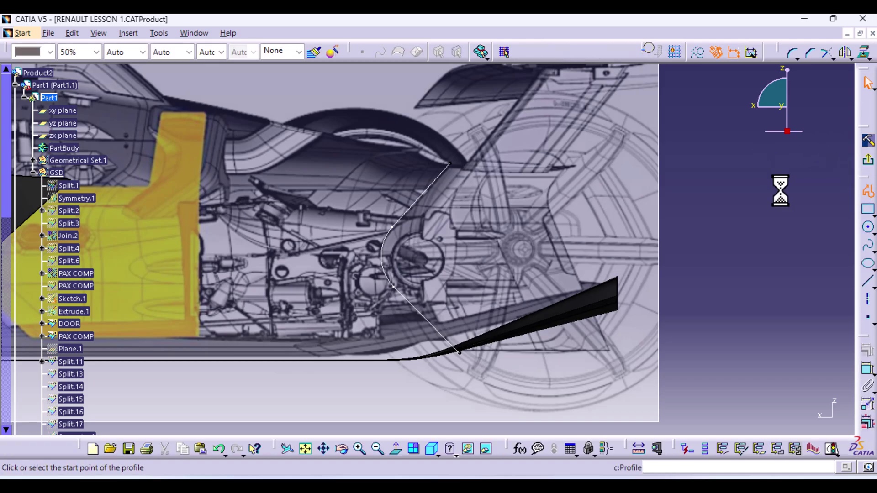
pyautogui.click(575, 165)
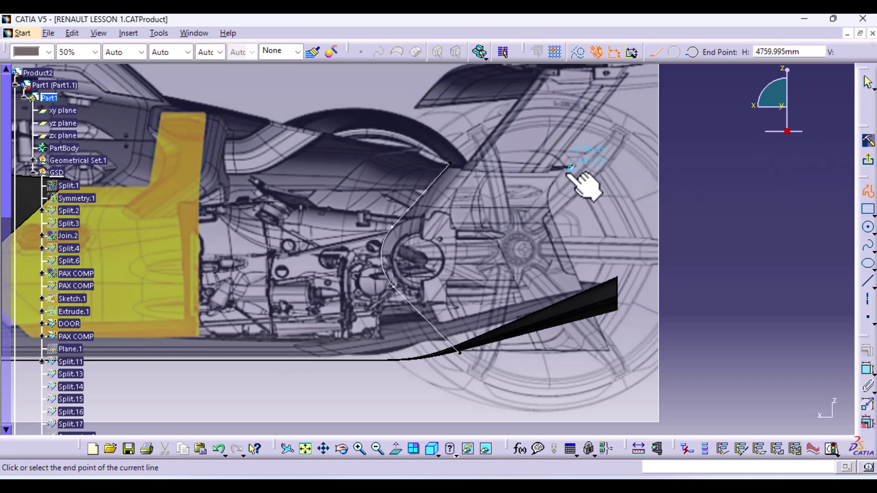
pyautogui.click(539, 187)
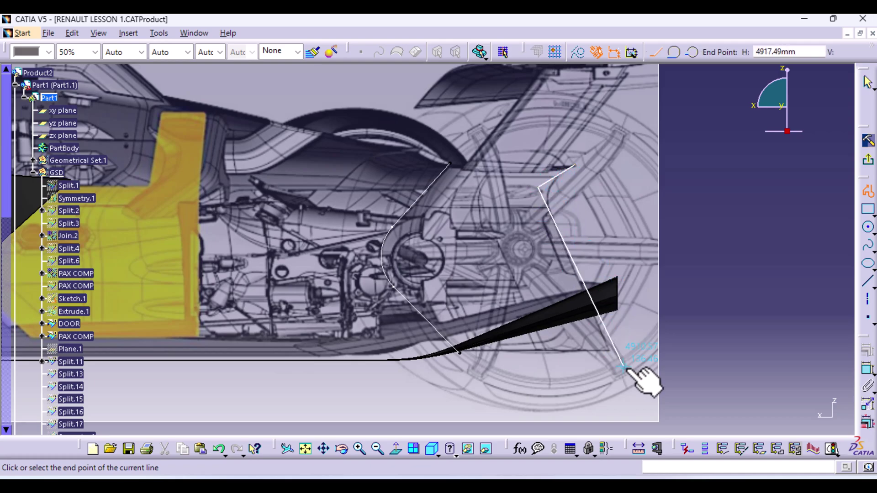
pyautogui.click(609, 351)
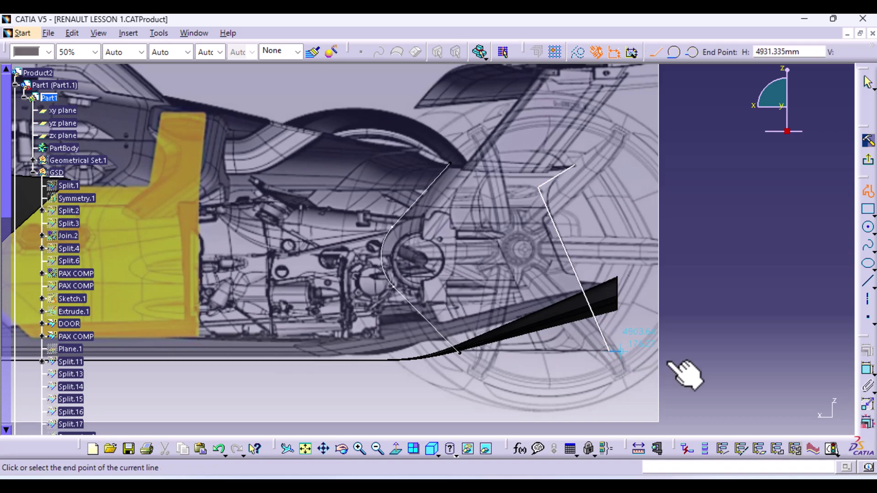
pyautogui.click(868, 191)
# - Round the vertex between the two lines of the profile over the back wheel with a corner
pyautogui.click(794, 54)
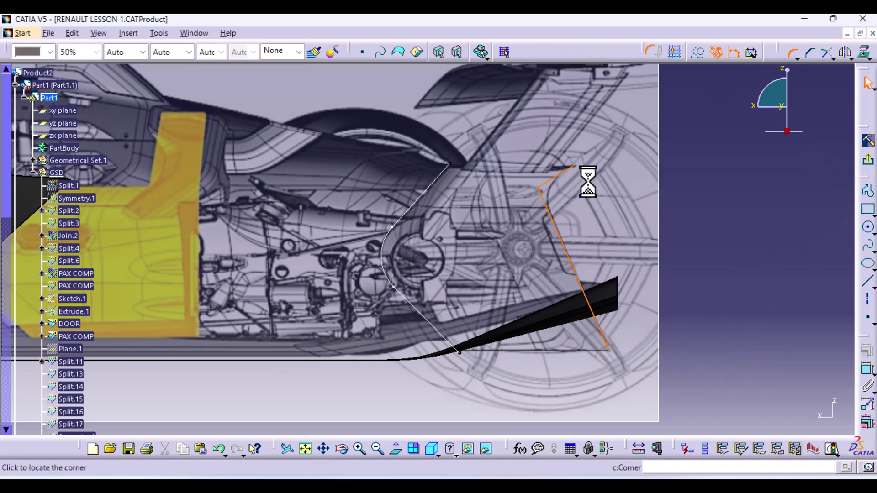
pyautogui.click(548, 195)
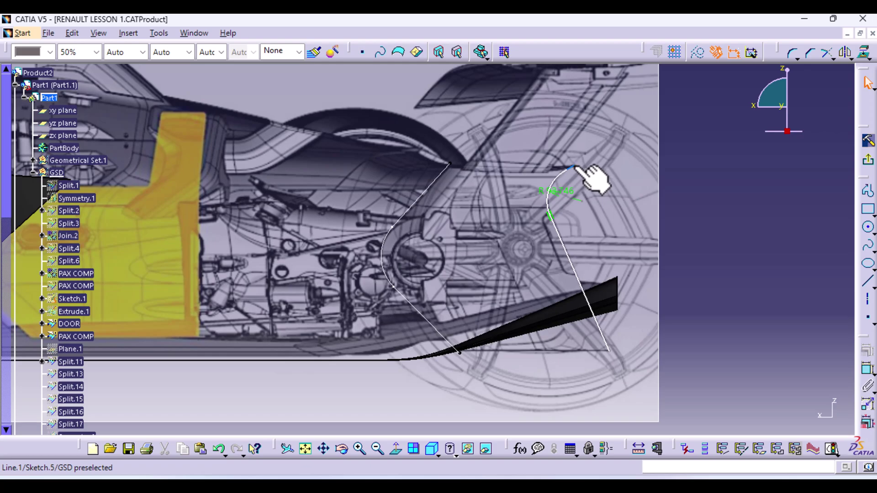
pyautogui.click(573, 168)
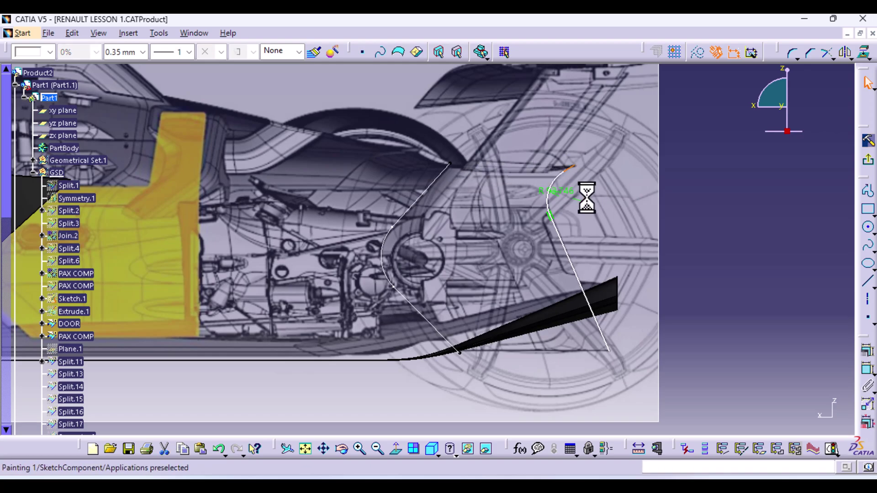
# - Constrain the rear profile's upper endpoint at 0 mm vertical distance from the front V-profile's upper endpoint
pyautogui.moveTo(601, 203)
pyautogui.mouseDown(button='middle')
pyautogui.moveTo(597, 172)
pyautogui.moveTo(646, 128)
pyautogui.mouseUp(button='middle')
pyautogui.click(642, 127)
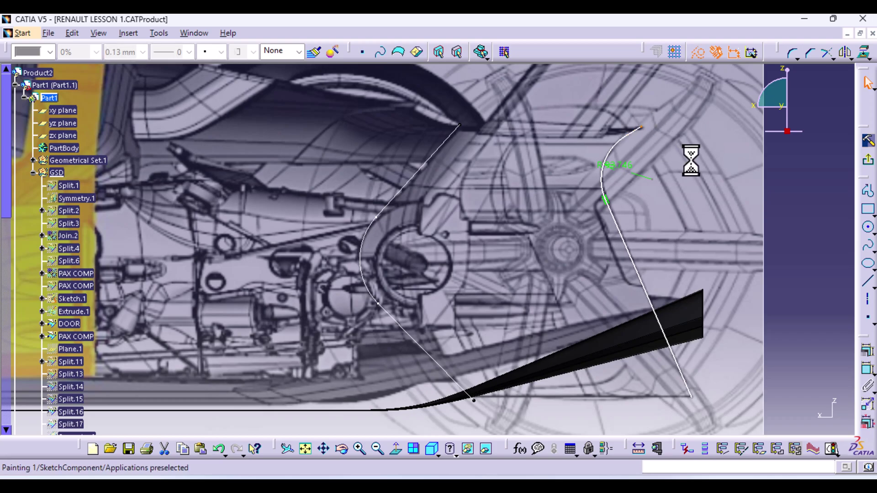
pyautogui.keyDown('ctrl'); pyautogui.click(462, 124); pyautogui.keyUp('ctrl')
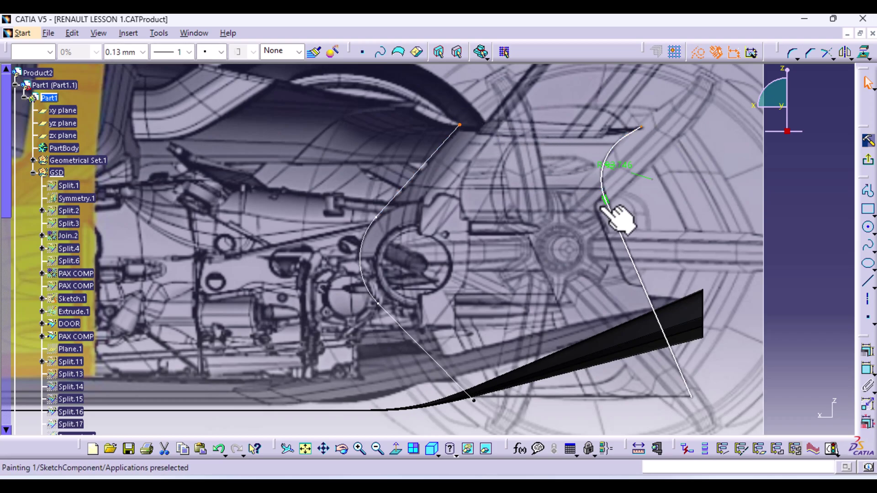
pyautogui.click(867, 368)
pyautogui.rightClick(720, 187)
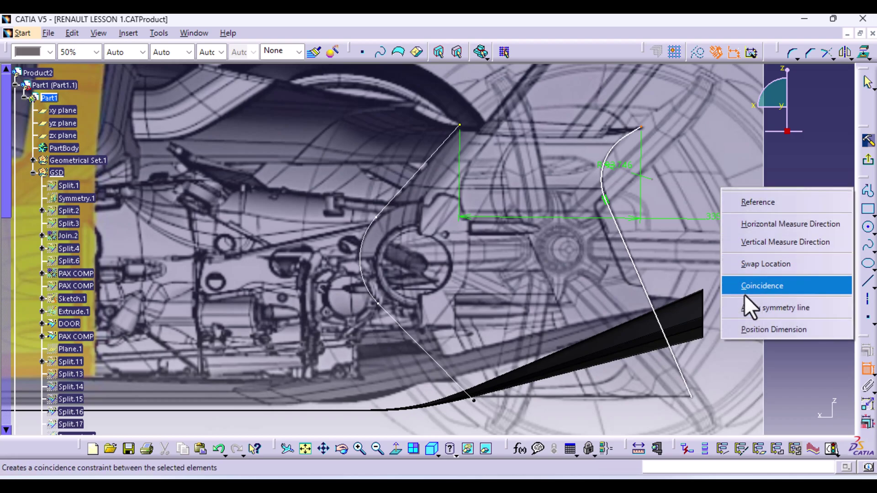
pyautogui.click(765, 237)
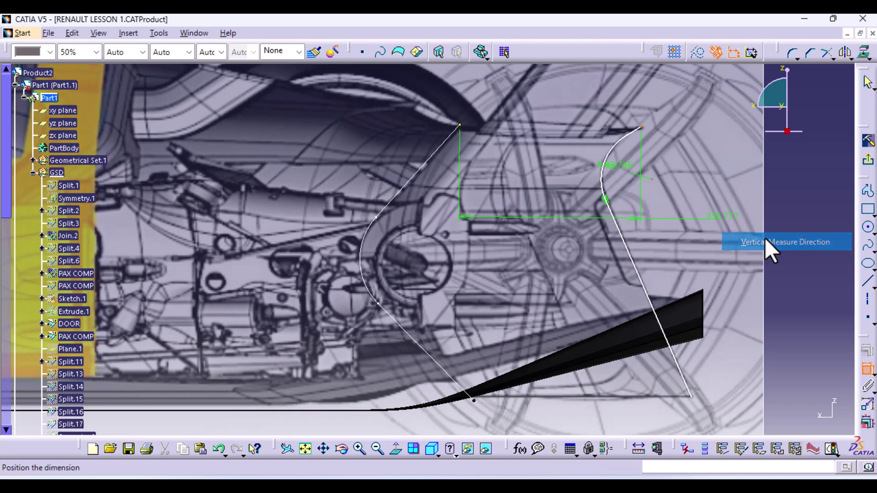
pyautogui.click(472, 213)
pyautogui.doubleClick(467, 210)
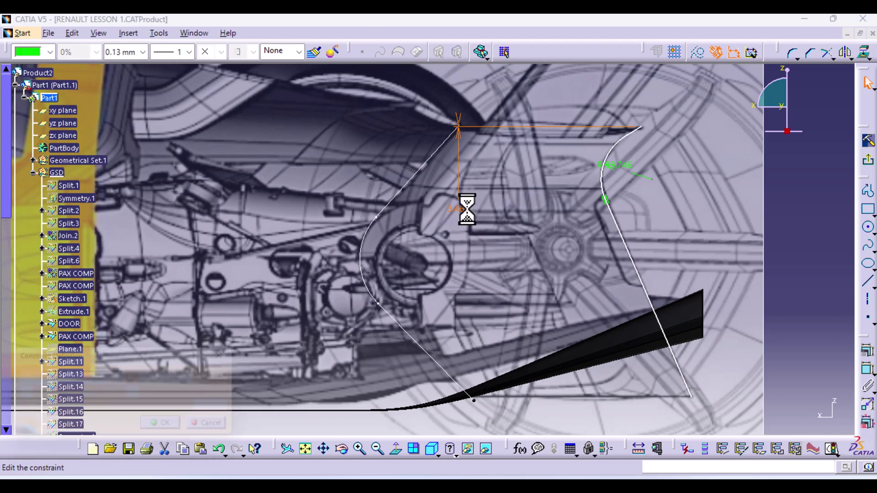
pyautogui.write('0')
pyautogui.press('Return')
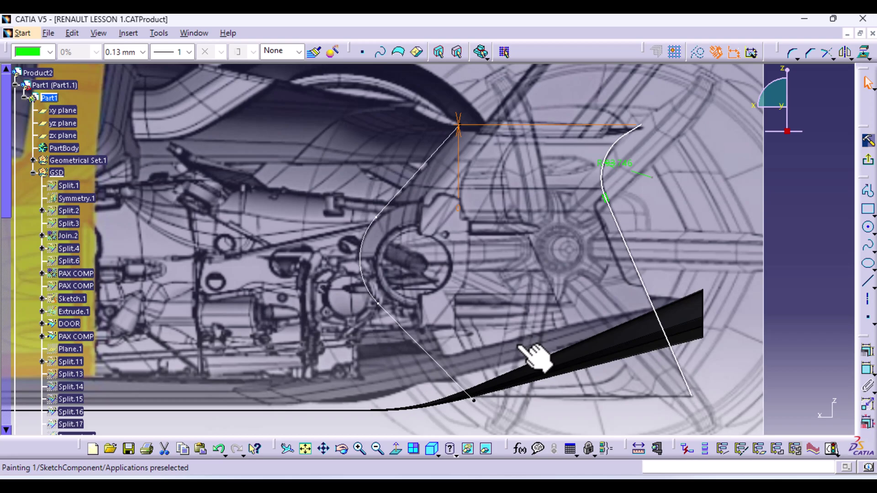
# - Adjust the rear profile's upper end and lower line to the blueprint edge, and set its corner radius to 90 mm
pyautogui.moveTo(530, 354)
pyautogui.mouseDown(button='middle')
pyautogui.moveTo(497, 319)
pyautogui.moveTo(427, 310)
pyautogui.mouseUp(button='middle')
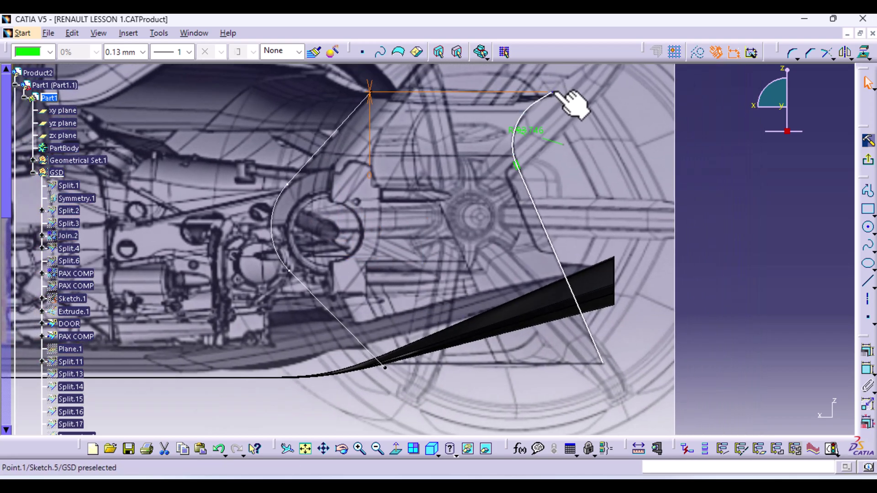
pyautogui.moveTo(554, 93); pyautogui.dragTo(556, 97)
pyautogui.moveTo(621, 272)
pyautogui.mouseDown(button='middle')
pyautogui.moveTo(582, 190)
pyautogui.moveTo(598, 129)
pyautogui.moveTo(605, 220)
pyautogui.moveTo(566, 190)
pyautogui.moveTo(539, 196)
pyautogui.mouseUp(button='middle')
pyautogui.doubleClick(488, 192)
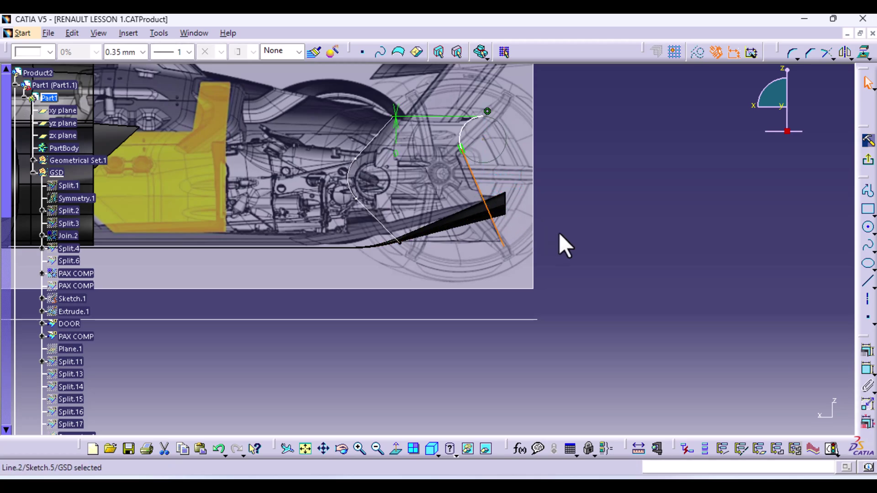
pyautogui.moveTo(565, 247)
pyautogui.mouseDown(button='middle')
pyautogui.moveTo(557, 177)
pyautogui.moveTo(550, 298)
pyautogui.mouseUp(button='middle')
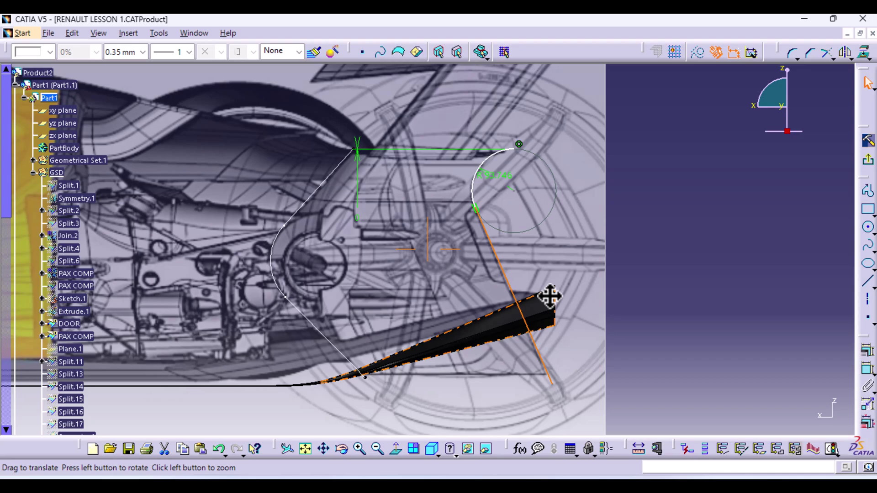
pyautogui.doubleClick(498, 176)
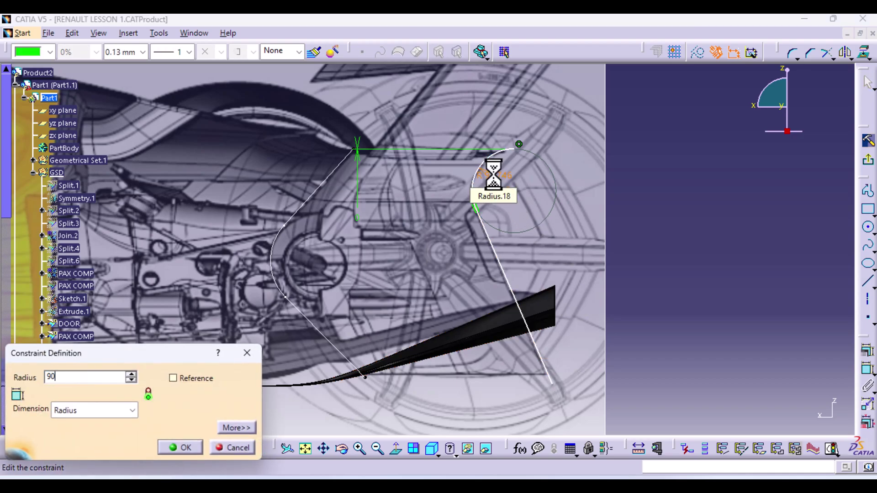
pyautogui.press('Return')
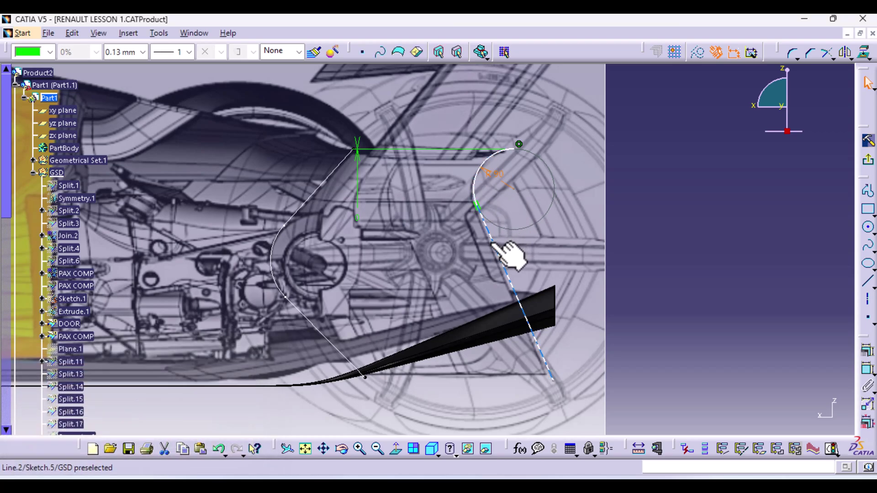
pyautogui.click(492, 244)
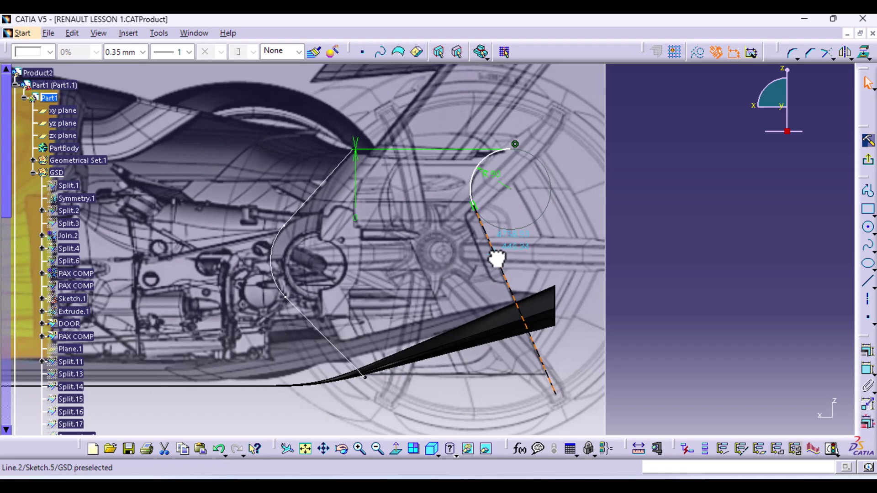
# - Constrain the rear profile's lower endpoint at 0 mm vertical distance from the front profile's lower endpoint and finish the sketch
pyautogui.moveTo(607, 323); pyautogui.dragTo(595, 269, button='middle')
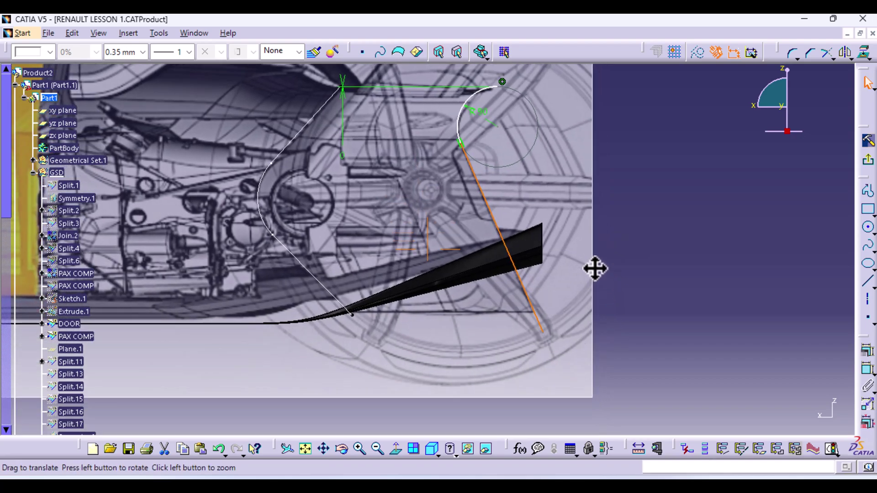
pyautogui.click(550, 340)
pyautogui.click(543, 333)
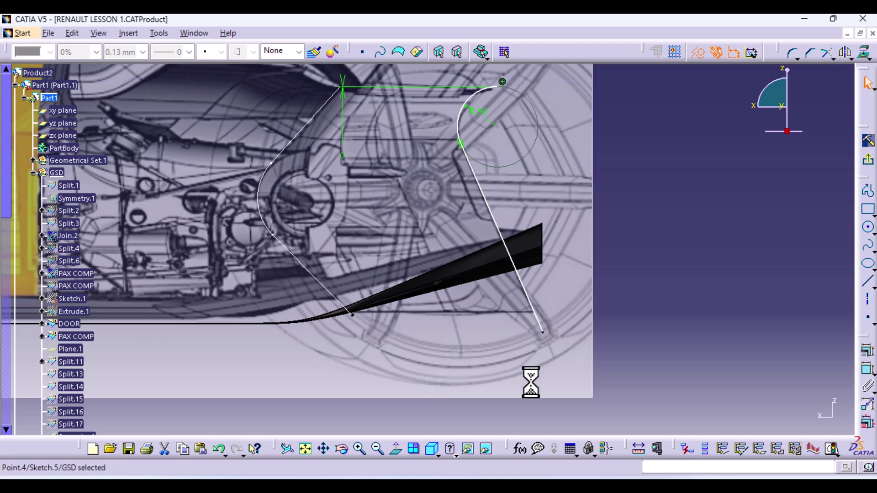
pyautogui.keyDown('ctrl'); pyautogui.click(353, 315); pyautogui.keyUp('ctrl')
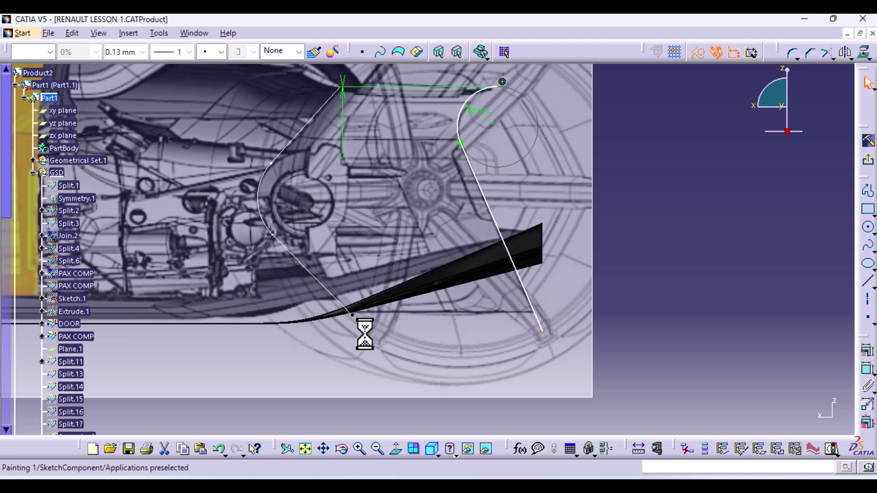
pyautogui.click(868, 370)
pyautogui.rightClick(623, 260)
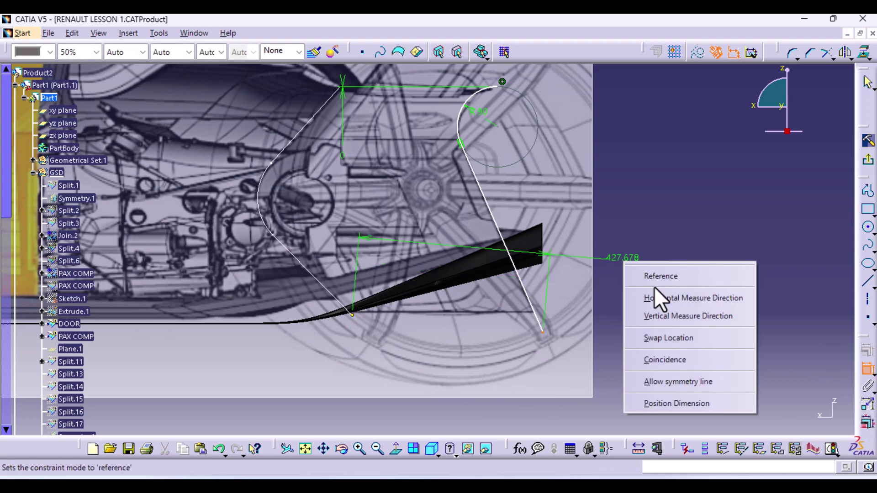
pyautogui.click(670, 315)
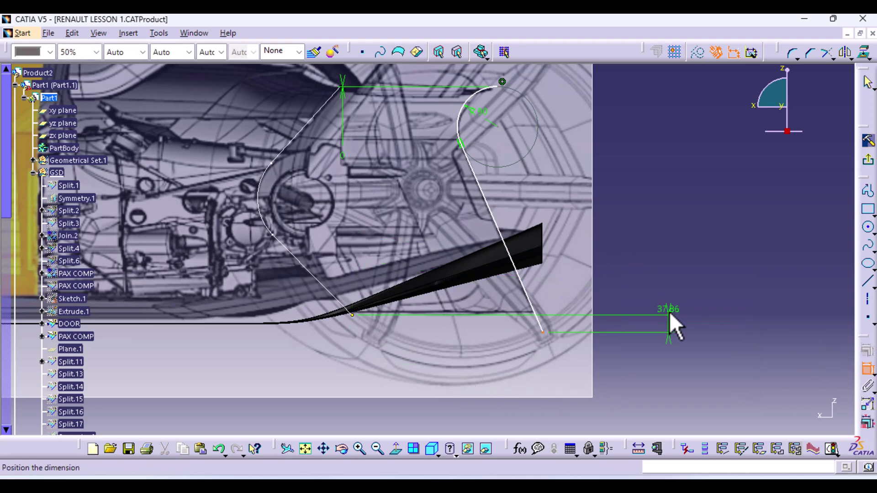
pyautogui.click(688, 296)
pyautogui.doubleClick(687, 297)
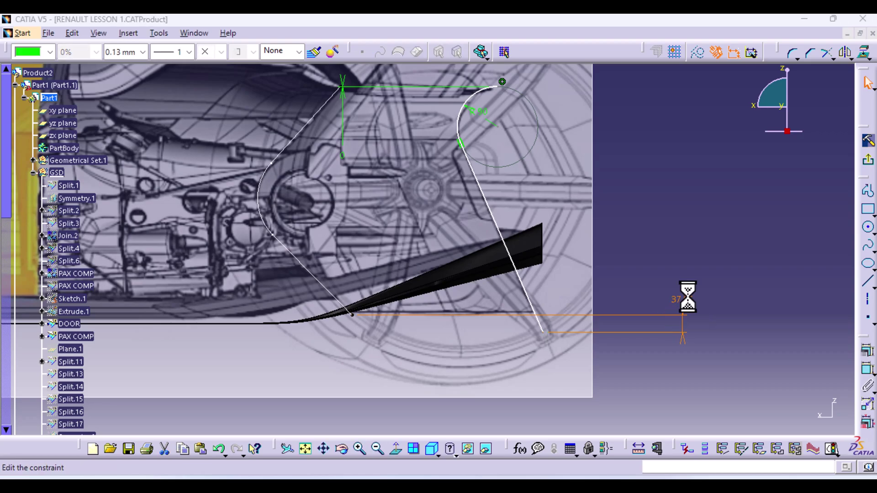
pyautogui.press('Return')
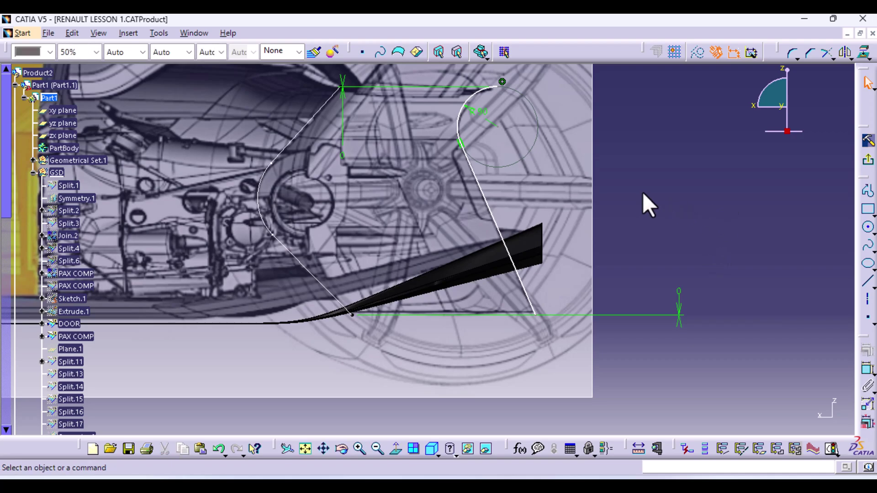
pyautogui.moveTo(640, 192); pyautogui.dragTo(632, 248, button='middle')
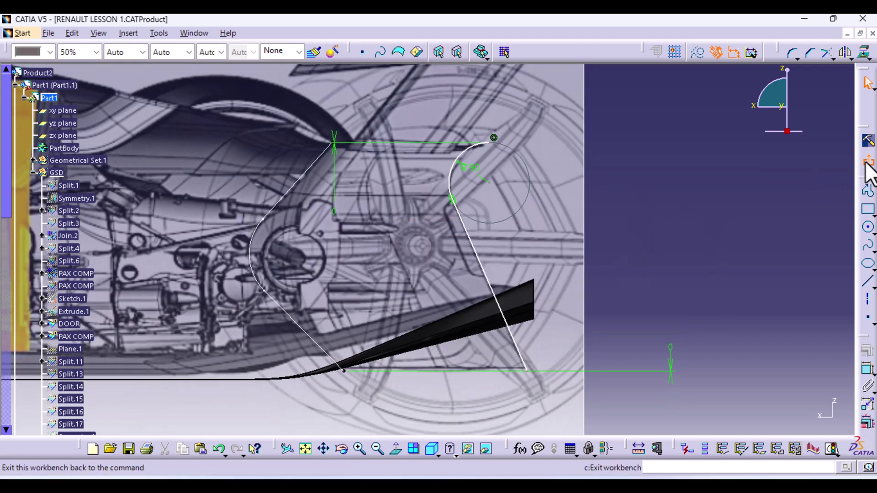
pyautogui.click(867, 142)
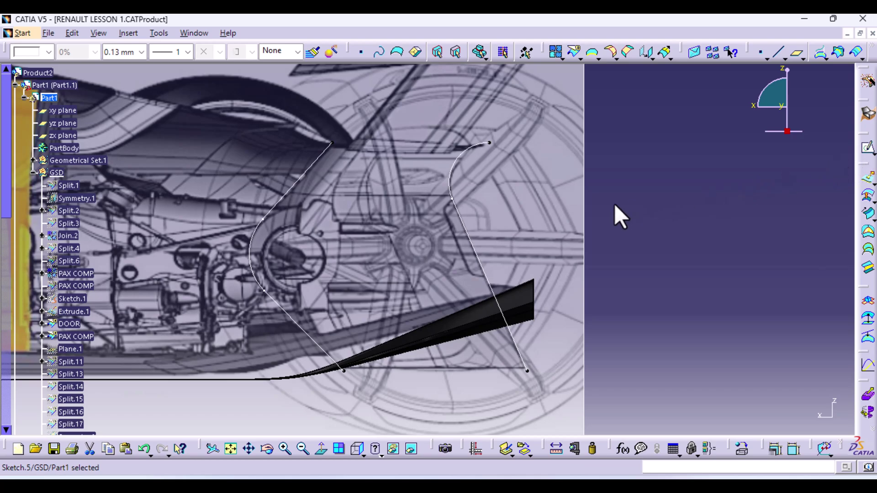
# - Reopen the rear profile's sketch, reduce its corner radius and try reshaping the arc and lower line
pyautogui.doubleClick(458, 163)
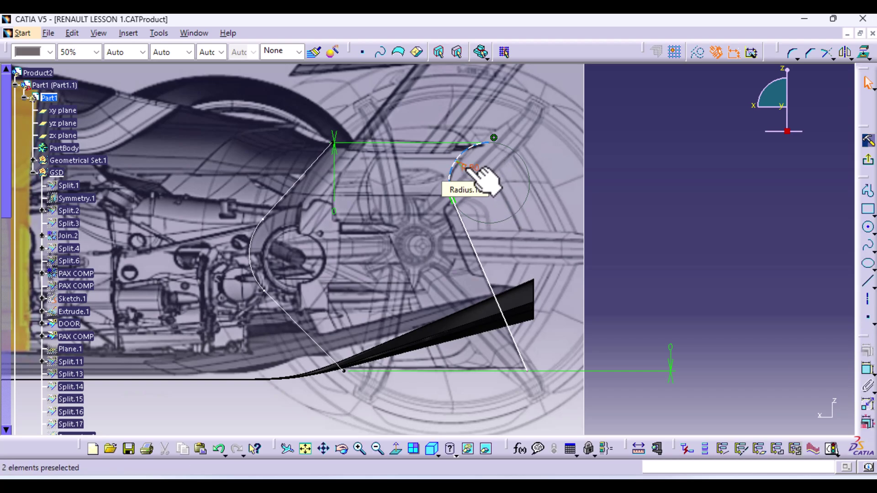
pyautogui.doubleClick(471, 167)
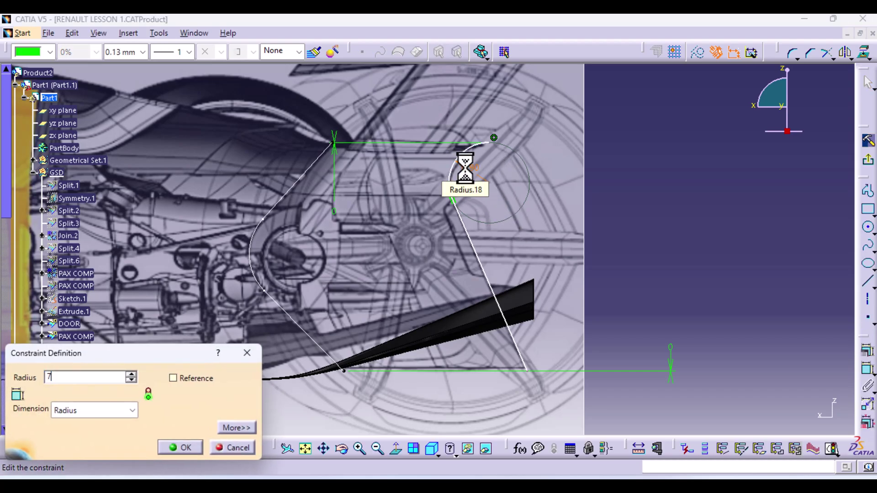
pyautogui.press('Return')
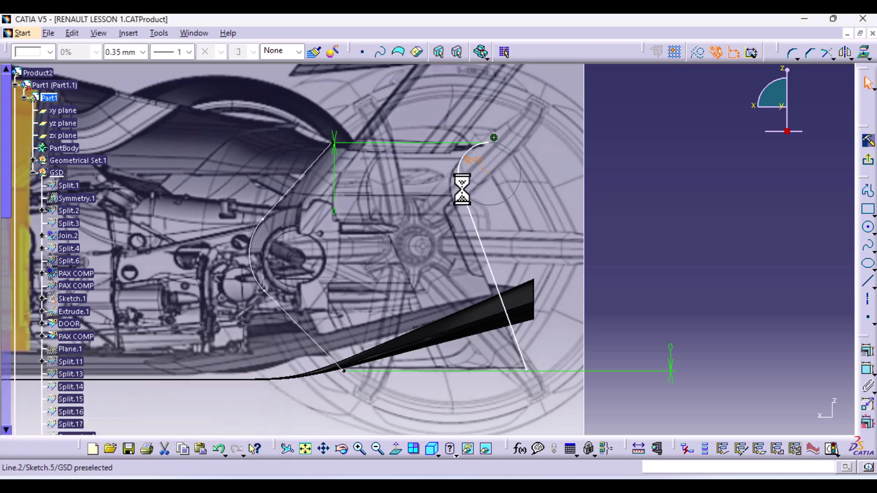
pyautogui.moveTo(461, 191)
pyautogui.mouseDown()
pyautogui.moveTo(463, 201)
pyautogui.moveTo(478, 169)
pyautogui.moveTo(464, 194)
pyautogui.mouseUp()
# - Delete the rear profile's lower line and corner arc
pyautogui.click(501, 228)
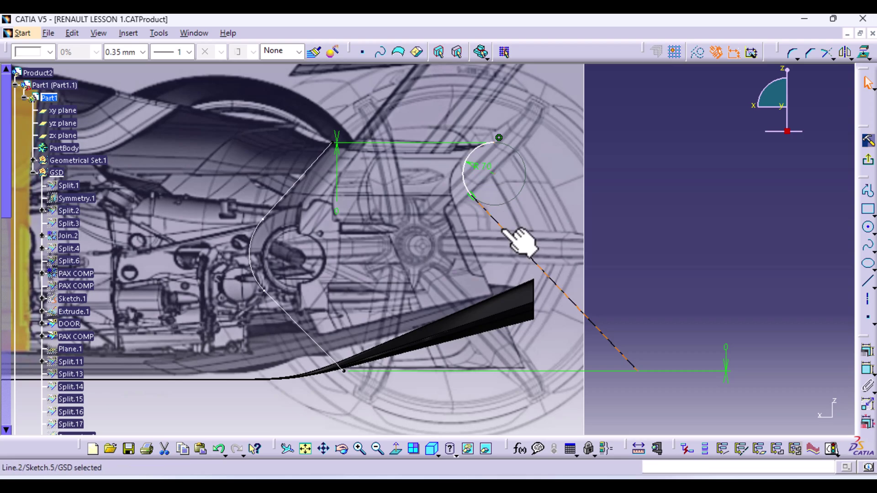
pyautogui.press('Delete')
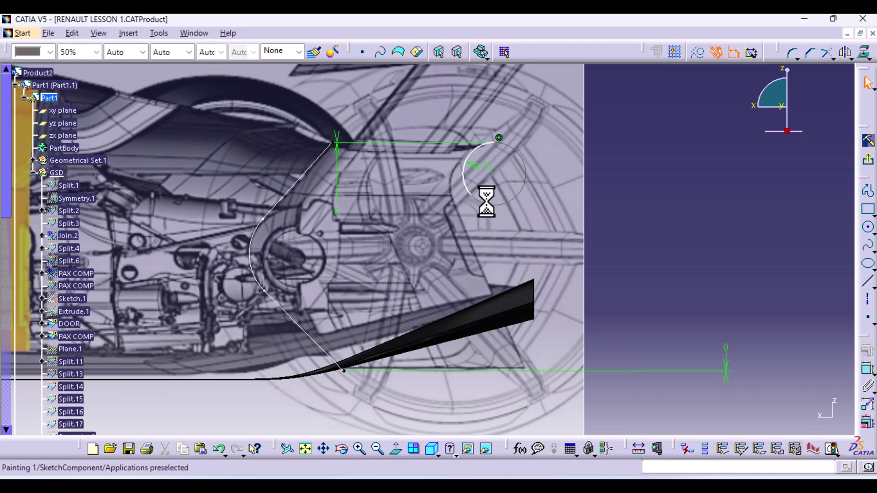
pyautogui.click(466, 172)
pyautogui.press('Delete')
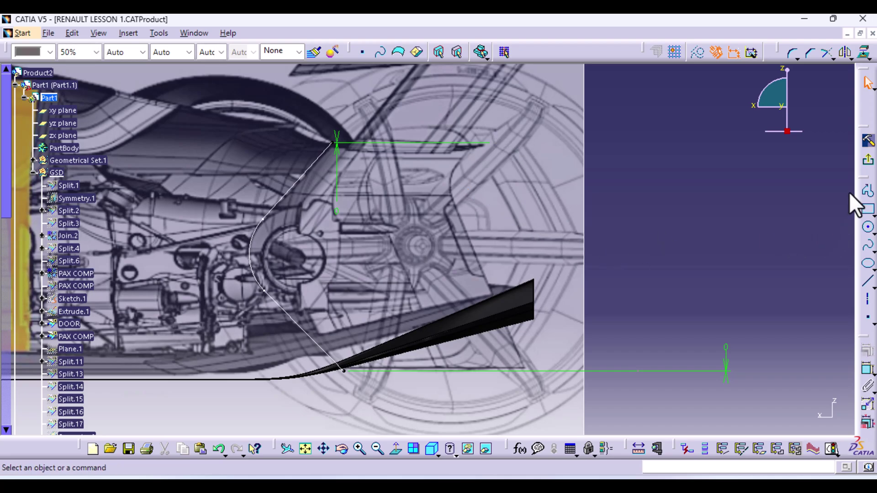
# - Clear the leftover points and constraints from the rear profile's sketch so that only its absolute axis remains
pyautogui.click(867, 192)
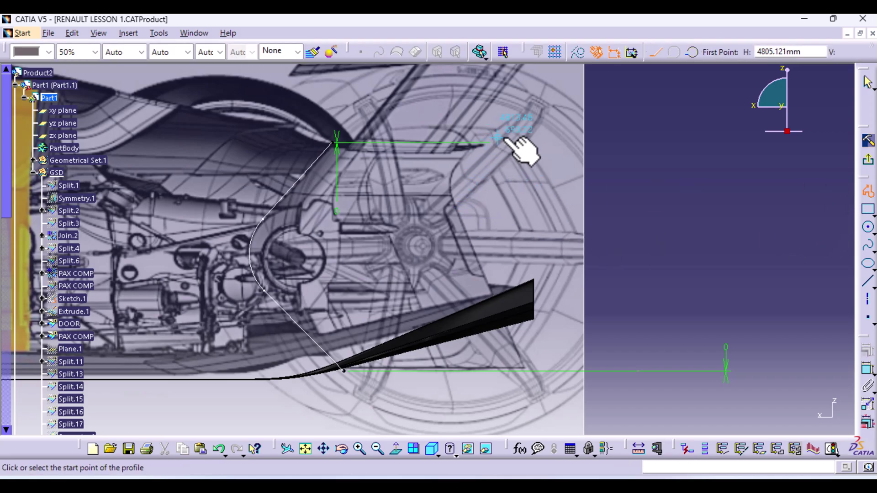
pyautogui.moveTo(506, 216)
pyautogui.mouseDown(button='middle')
pyautogui.moveTo(493, 187)
pyautogui.moveTo(529, 156)
pyautogui.moveTo(491, 263)
pyautogui.mouseUp(button='middle')
pyautogui.click(864, 193)
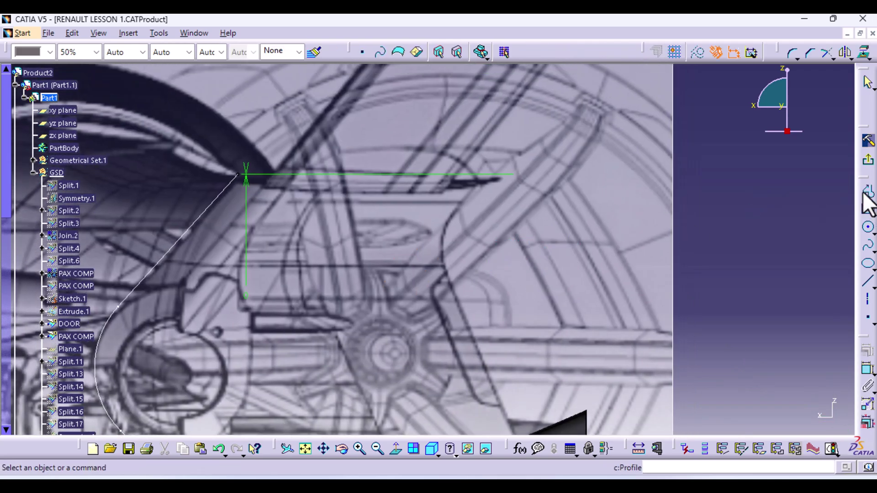
pyautogui.scroll(-5, 114, 354)
pyautogui.click(42, 209)
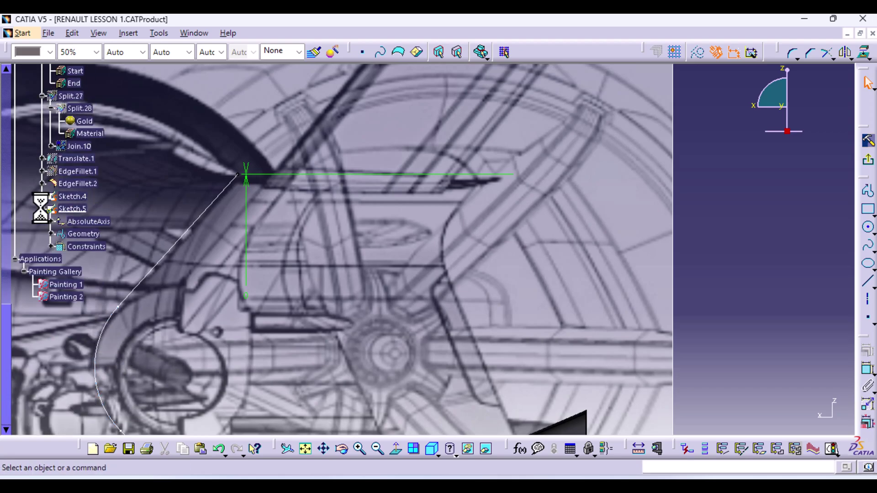
pyautogui.click(51, 234)
pyautogui.click(83, 246)
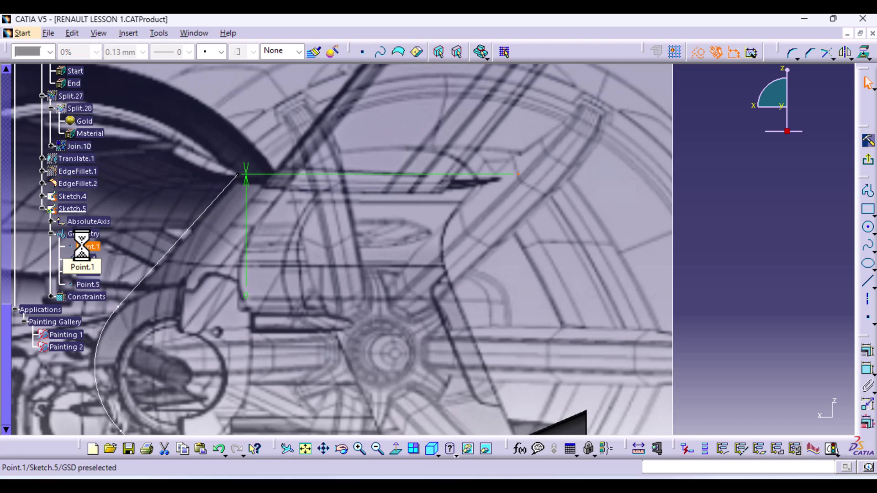
pyautogui.press('Delete')
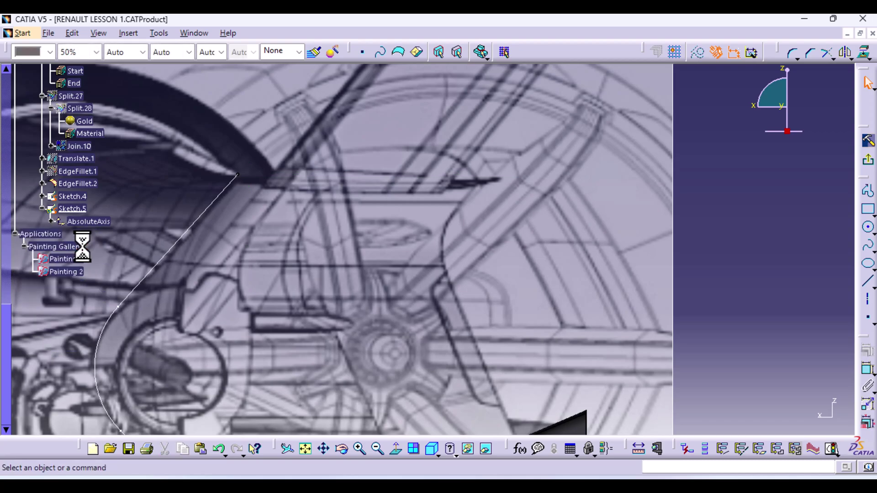
# - Sketch a two-line rear profile over the back wheel, running from the tail tip in to a corner and down to the diffuser
pyautogui.click(75, 259)
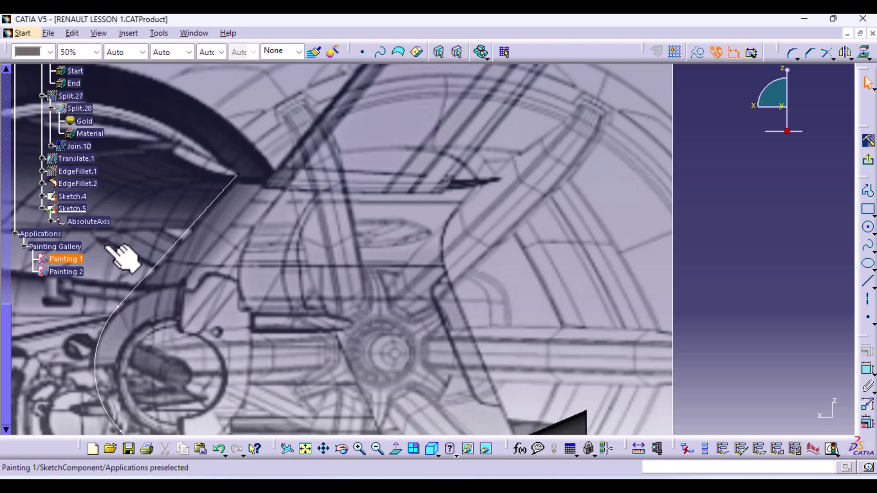
pyautogui.click(870, 192)
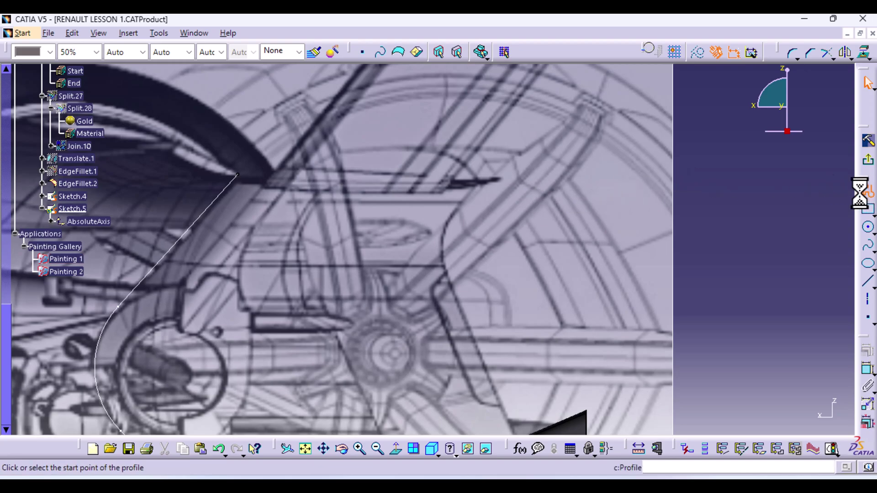
pyautogui.click(499, 180)
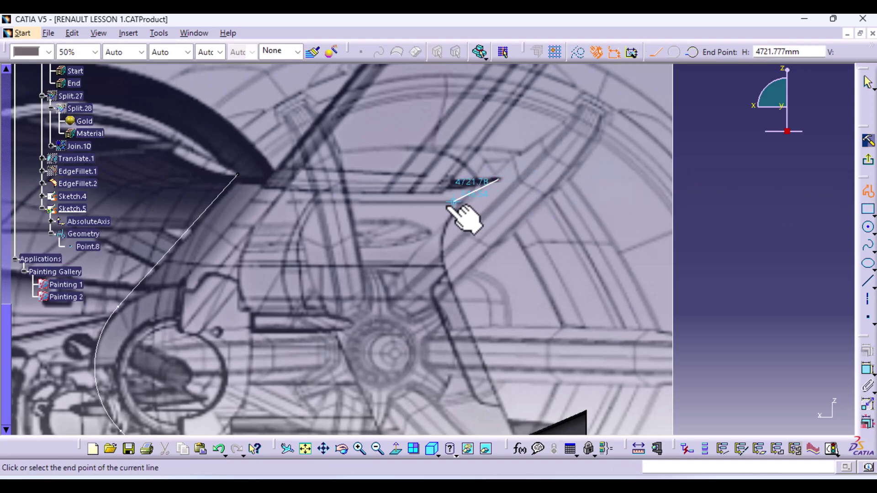
pyautogui.click(427, 223)
pyautogui.moveTo(485, 349); pyautogui.dragTo(429, 217, button='middle')
pyautogui.click(467, 312)
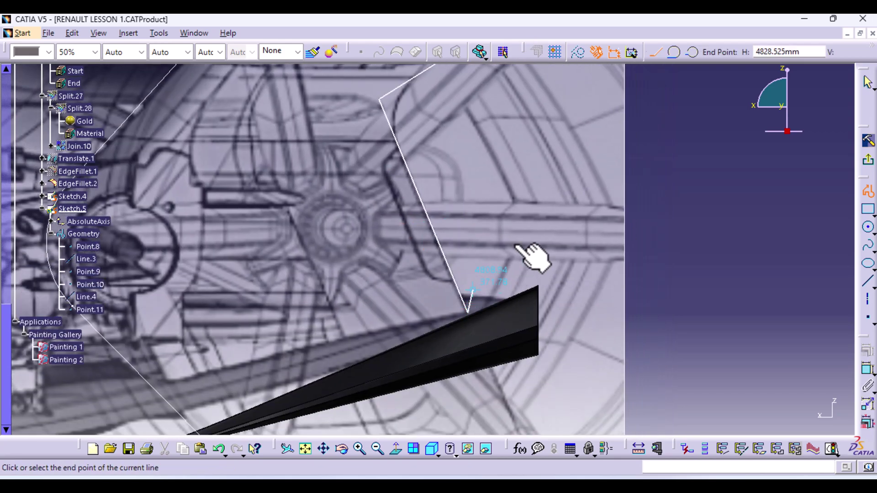
pyautogui.click(867, 194)
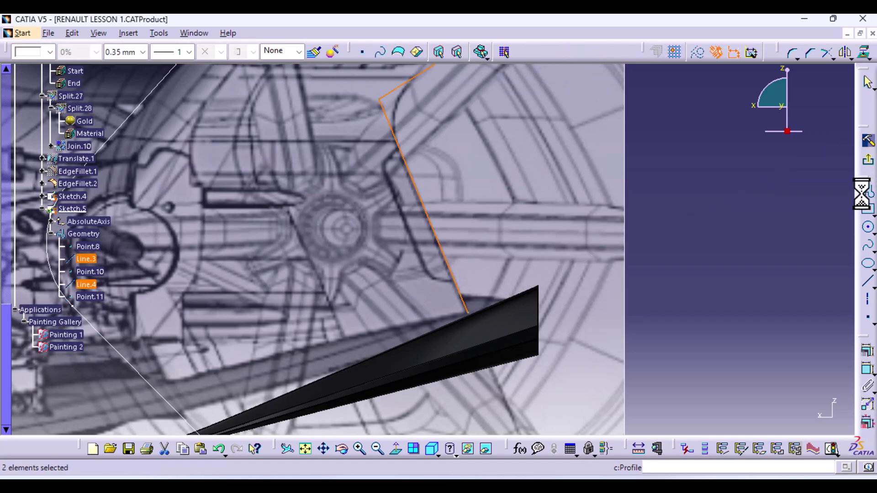
# - Constrain the rear profile's upper endpoint at 0 mm vertical distance from the front profile's upper endpoint
pyautogui.moveTo(519, 186); pyautogui.dragTo(534, 297, button='middle')
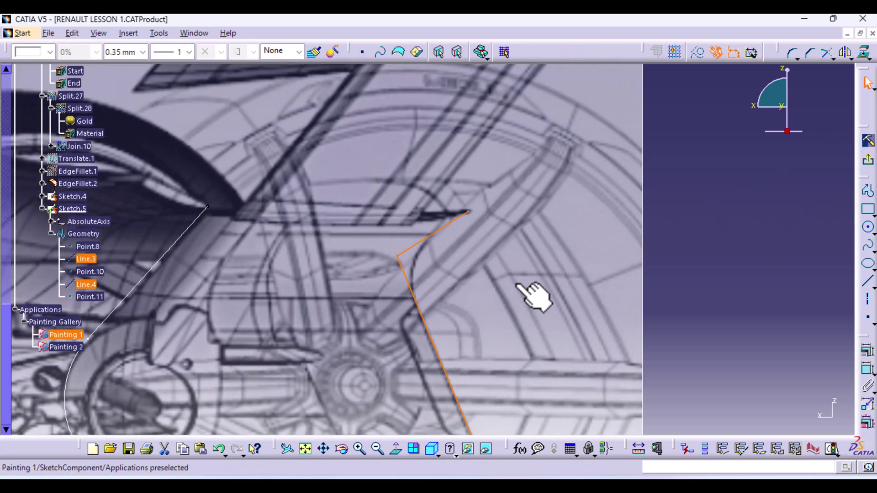
pyautogui.click(468, 212)
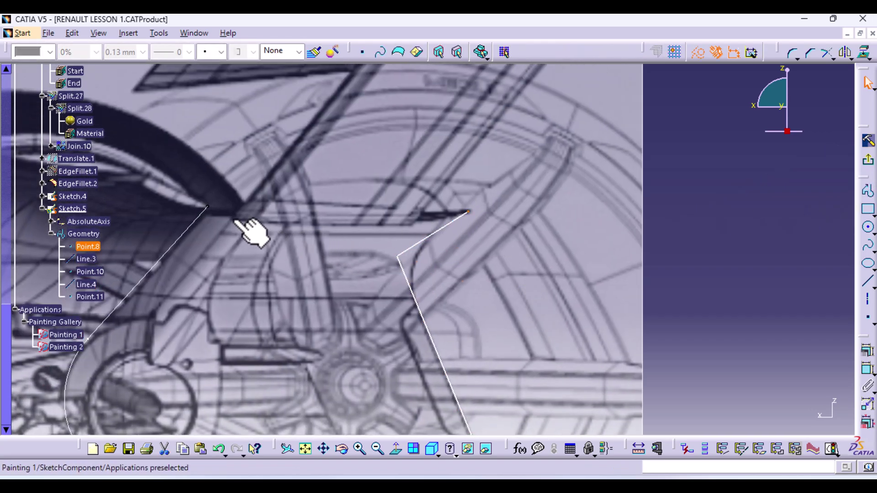
pyautogui.keyDown('ctrl'); pyautogui.click(208, 206); pyautogui.keyUp('ctrl')
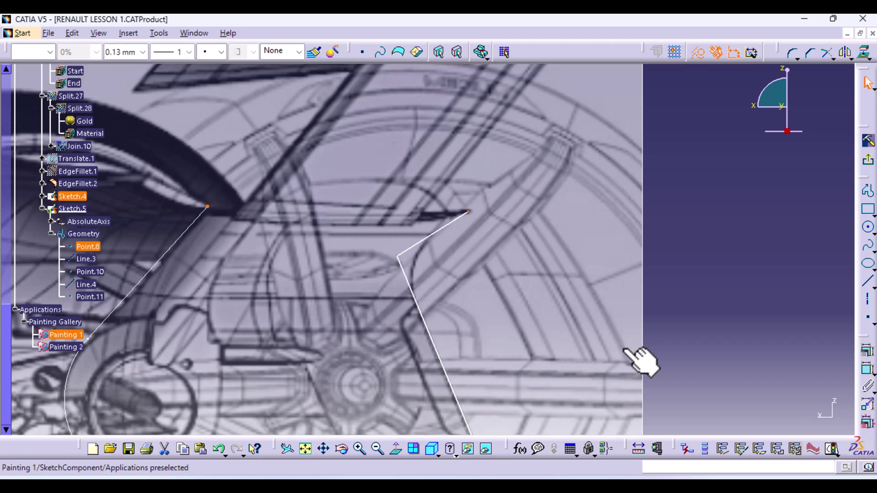
pyautogui.click(868, 382)
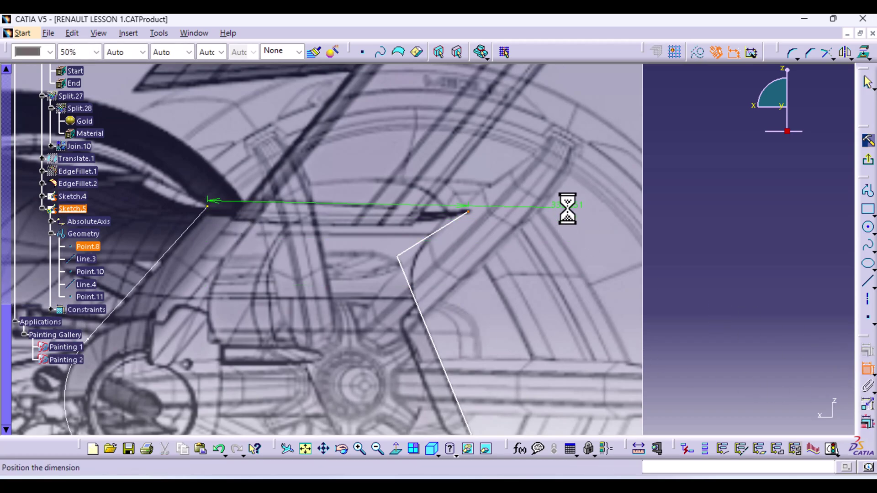
pyautogui.rightClick(568, 214)
pyautogui.click(610, 262)
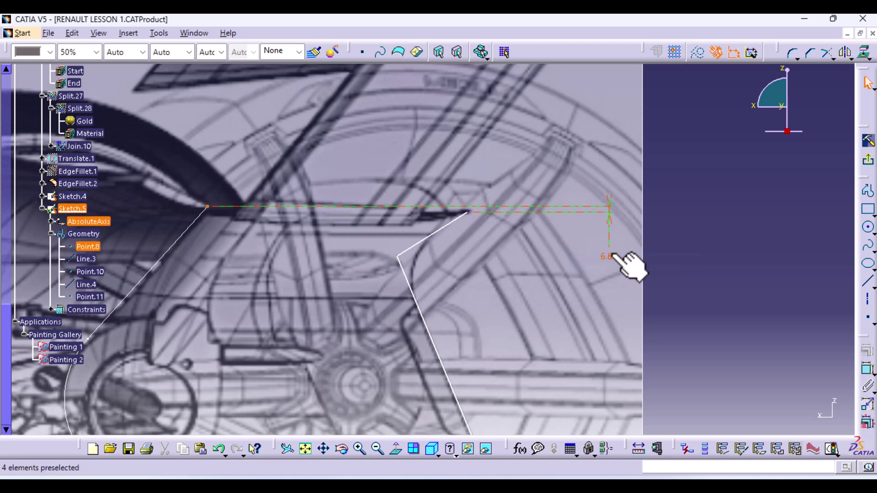
pyautogui.click(610, 254)
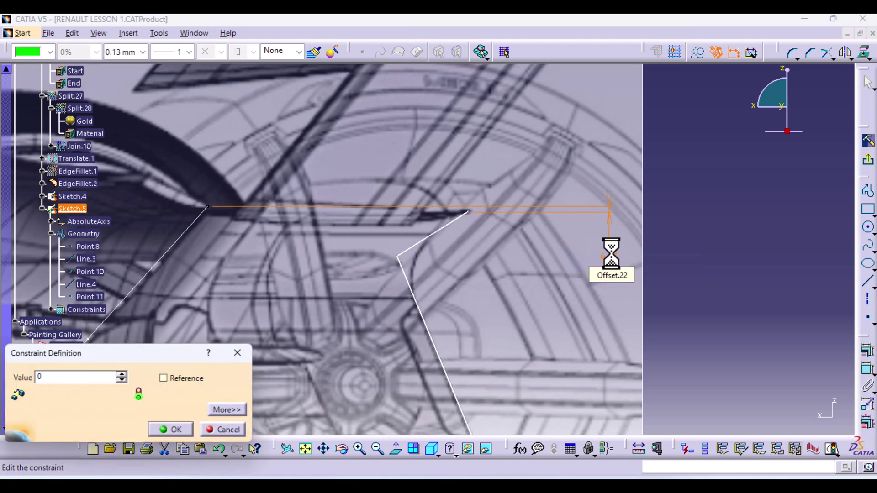
pyautogui.press('Return')
# - Constrain the rear profile's lower endpoint at 0 mm vertical distance from the front profile's lower endpoint
pyautogui.moveTo(582, 386)
pyautogui.mouseDown(button='middle')
pyautogui.moveTo(512, 119)
pyautogui.moveTo(452, 187)
pyautogui.moveTo(397, 219)
pyautogui.moveTo(446, 274)
pyautogui.mouseUp(button='middle')
pyautogui.click(397, 309)
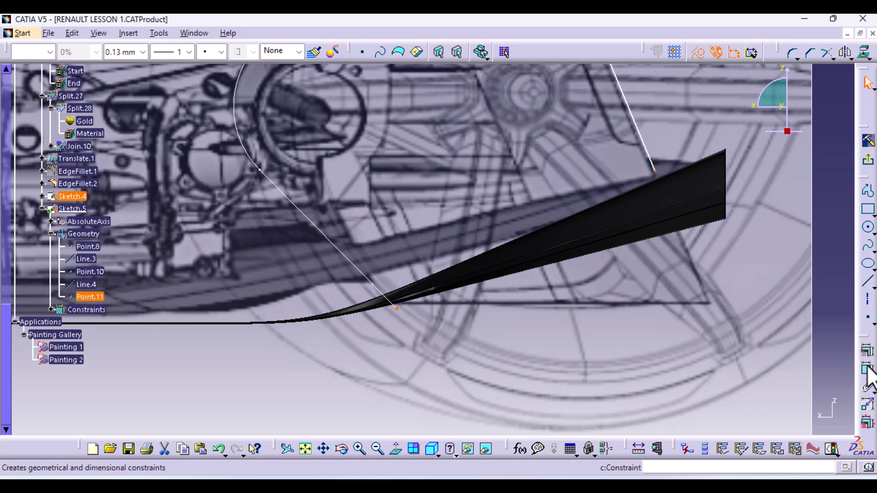
pyautogui.click(868, 369)
pyautogui.rightClick(780, 249)
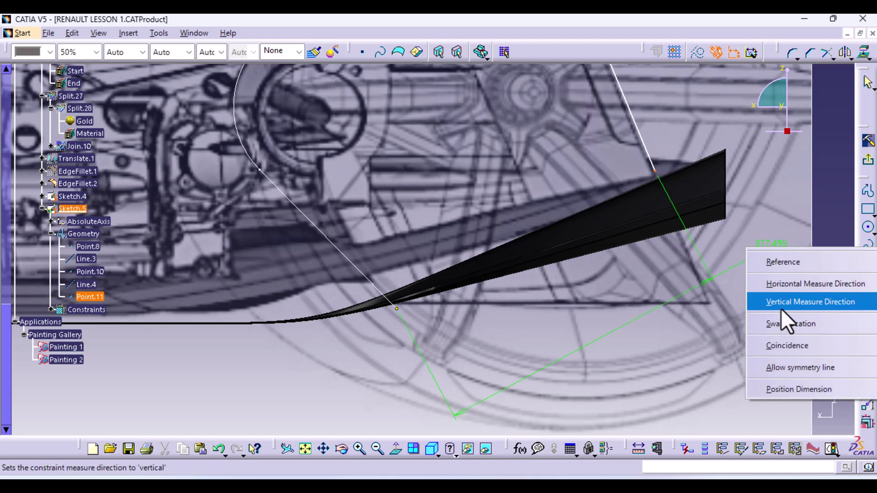
pyautogui.click(781, 307)
pyautogui.click(781, 308)
pyautogui.doubleClick(780, 304)
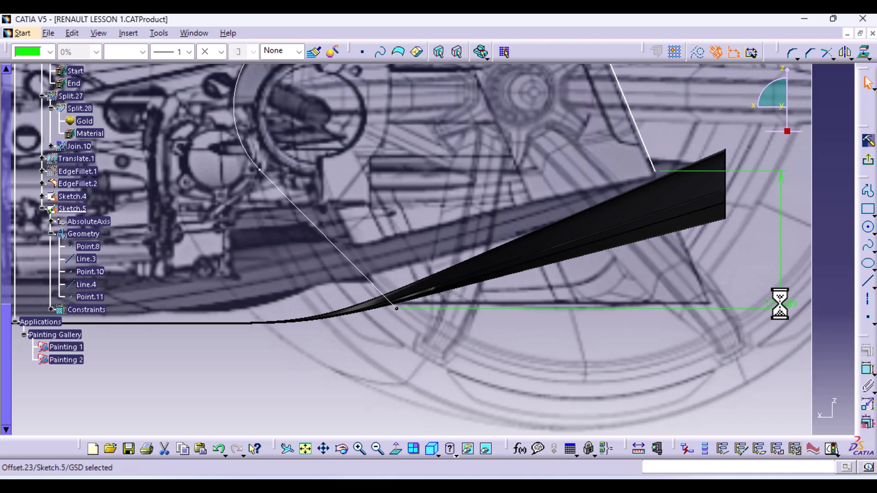
pyautogui.press('Return')
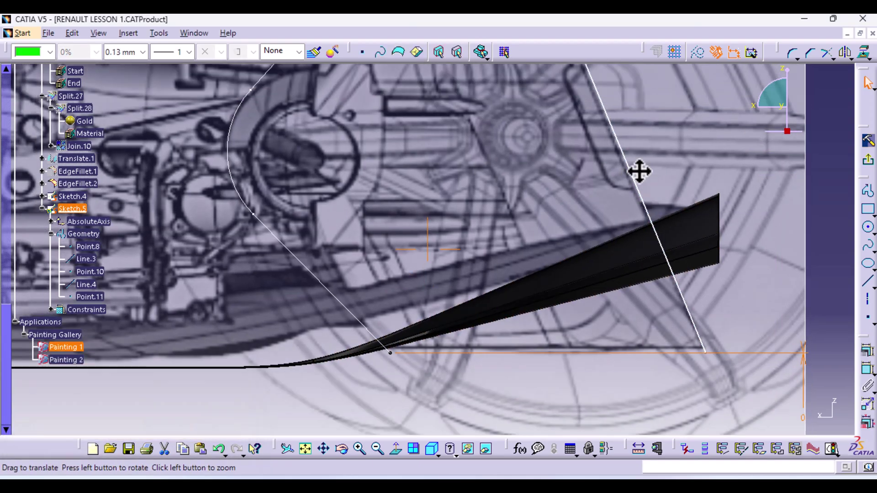
# - Shift the rear profile's corner point slightly forward and its upper endpoint slightly rearward to match the blueprint
pyautogui.moveTo(639, 171); pyautogui.dragTo(553, 340, button='middle')
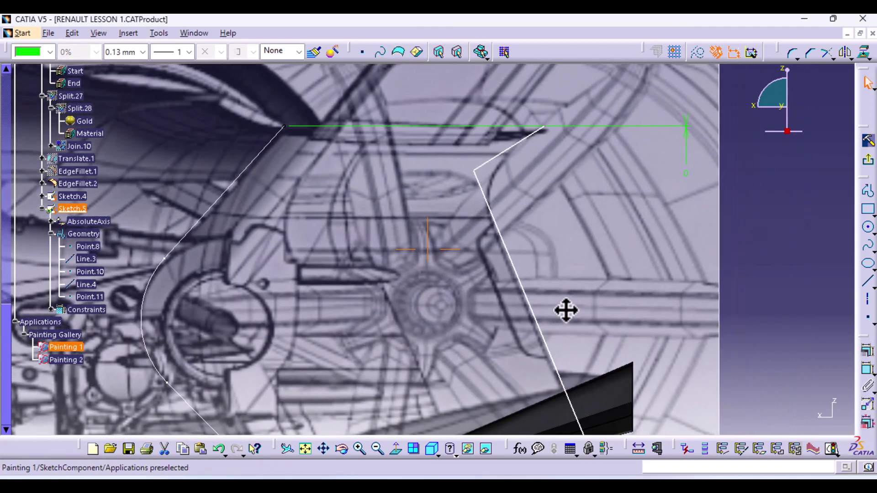
pyautogui.click(470, 172)
pyautogui.moveTo(468, 173); pyautogui.dragTo(468, 174)
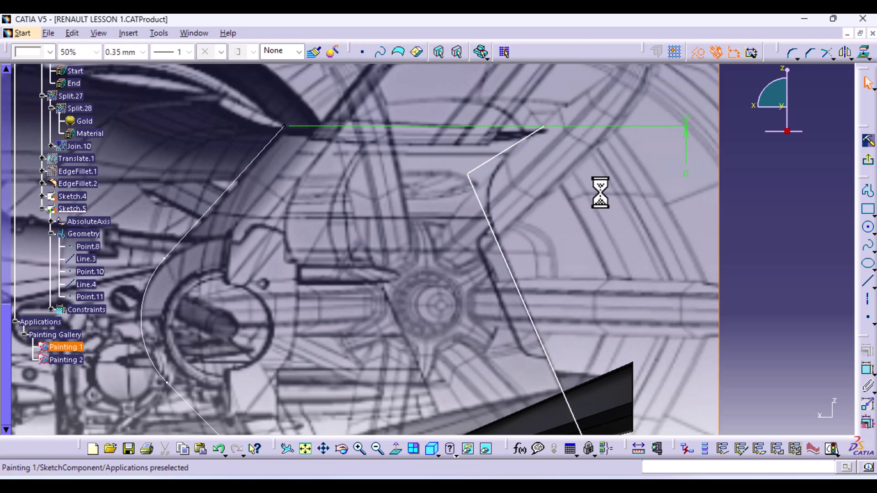
pyautogui.moveTo(545, 127); pyautogui.dragTo(550, 129)
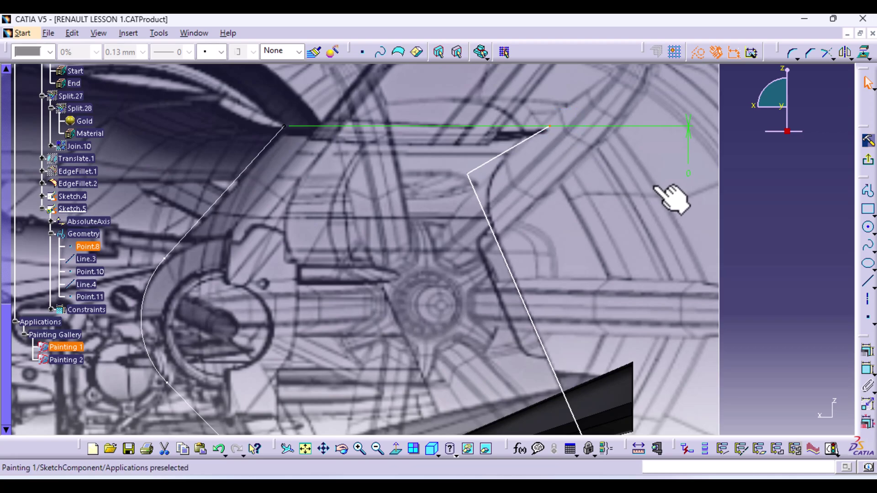
# - Round the corner between the rear profile's two lines to follow the blueprint curve, and finish the sketch
pyautogui.click(793, 54)
pyautogui.click(478, 176)
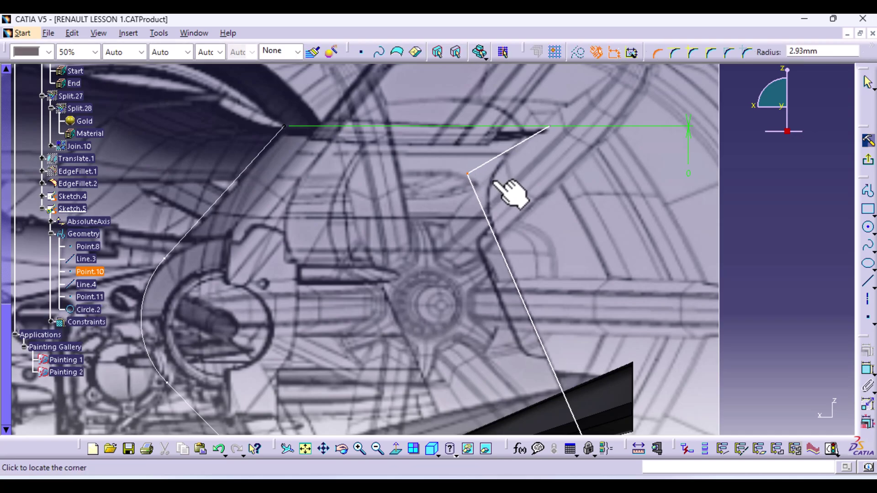
pyautogui.click(494, 186)
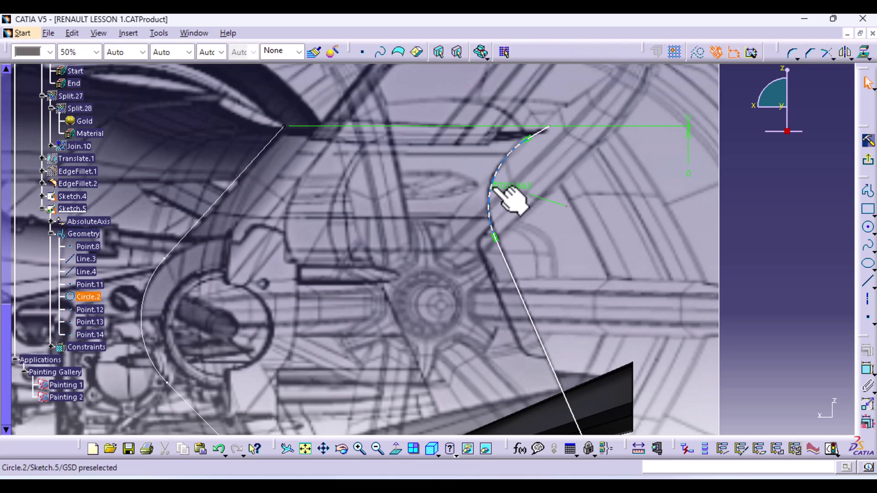
pyautogui.click(869, 162)
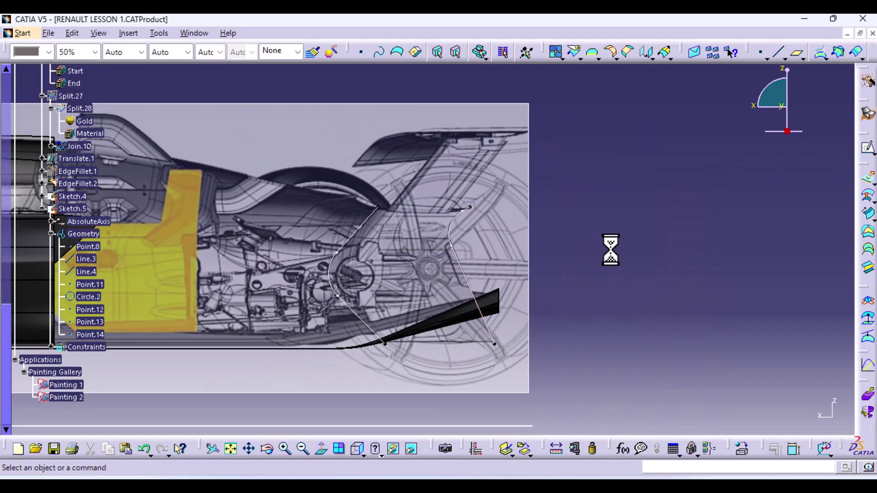
# - Create a plane parallel to the xy plane through the front profile's upper endpoint
pyautogui.click(796, 53)
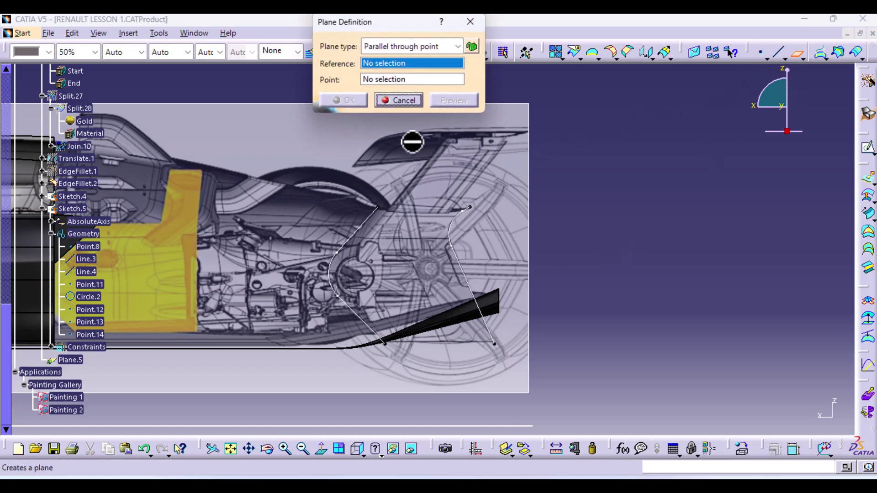
pyautogui.rightClick(378, 67)
pyautogui.click(416, 90)
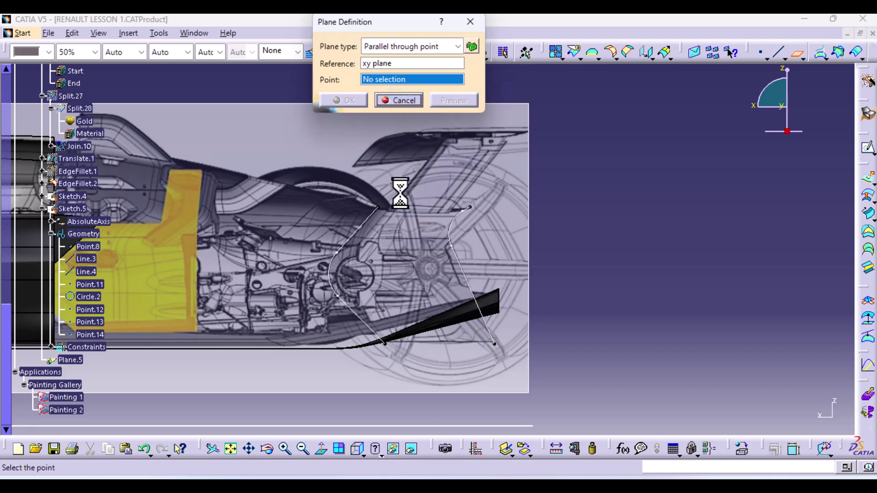
pyautogui.click(378, 207)
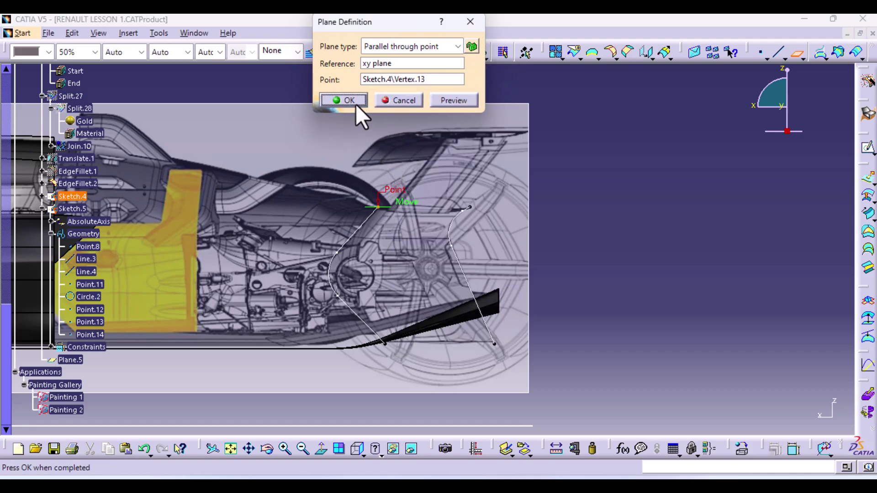
pyautogui.click(357, 103)
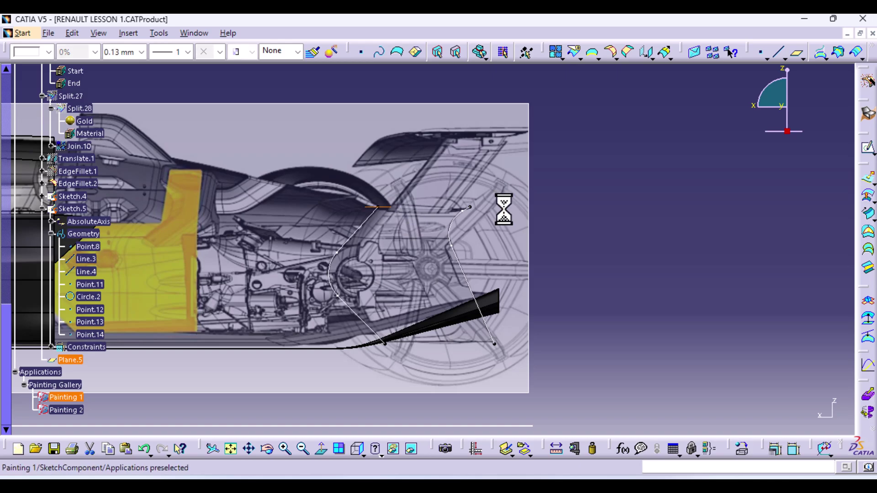
# - Start a sketch on the new plane and draw a narrow ellipse centred on the car's centreline between the two profiles
pyautogui.click(866, 152)
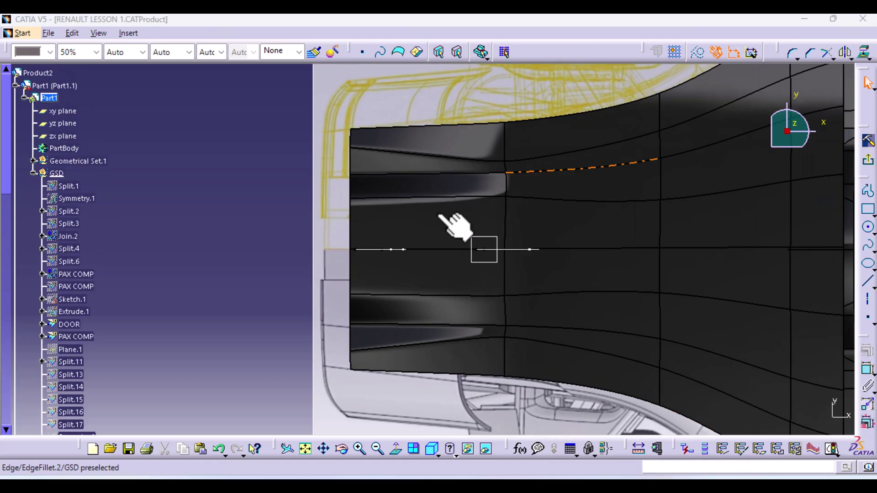
pyautogui.click(868, 264)
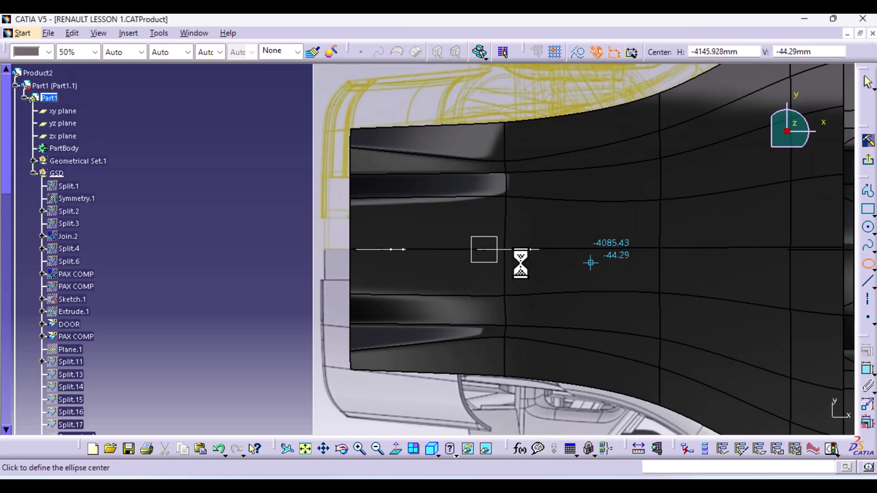
pyautogui.moveTo(448, 265)
pyautogui.mouseDown(button='middle')
pyautogui.moveTo(436, 247)
pyautogui.moveTo(435, 173)
pyautogui.moveTo(454, 227)
pyautogui.mouseUp(button='middle')
pyautogui.click(447, 249)
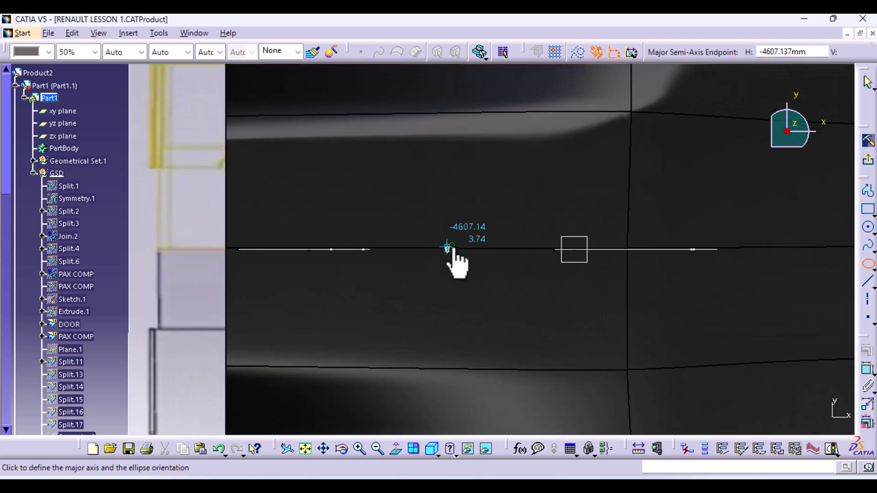
pyautogui.click(506, 250)
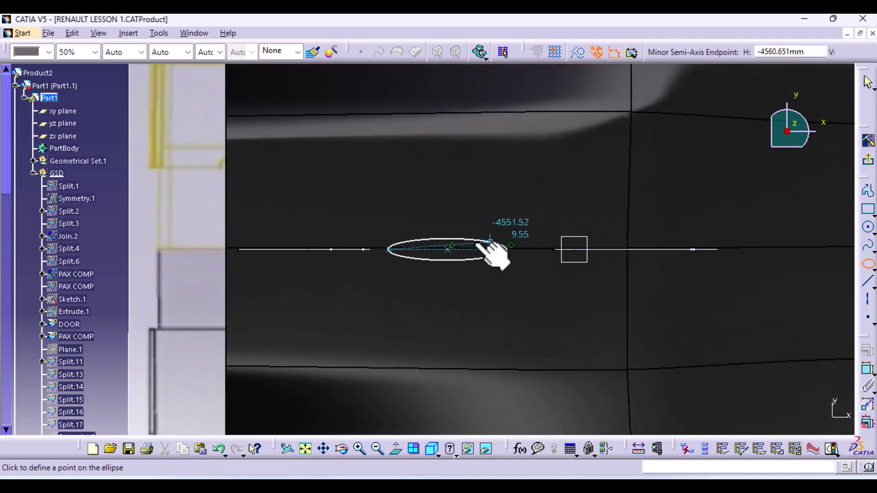
pyautogui.click(464, 240)
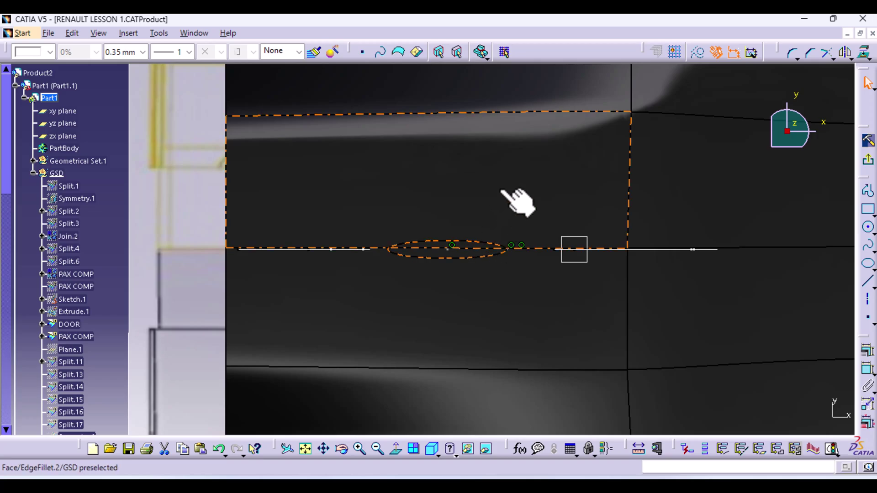
# - Make the ellipse coincident with the front profile's upper endpoint
pyautogui.moveTo(519, 196); pyautogui.dragTo(493, 226, button='middle')
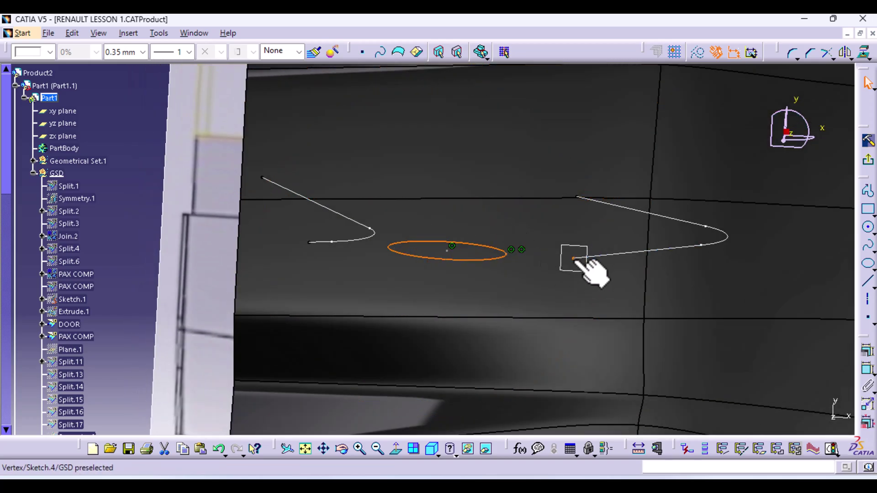
pyautogui.keyDown('ctrl'); pyautogui.click(574, 259); pyautogui.keyUp('ctrl')
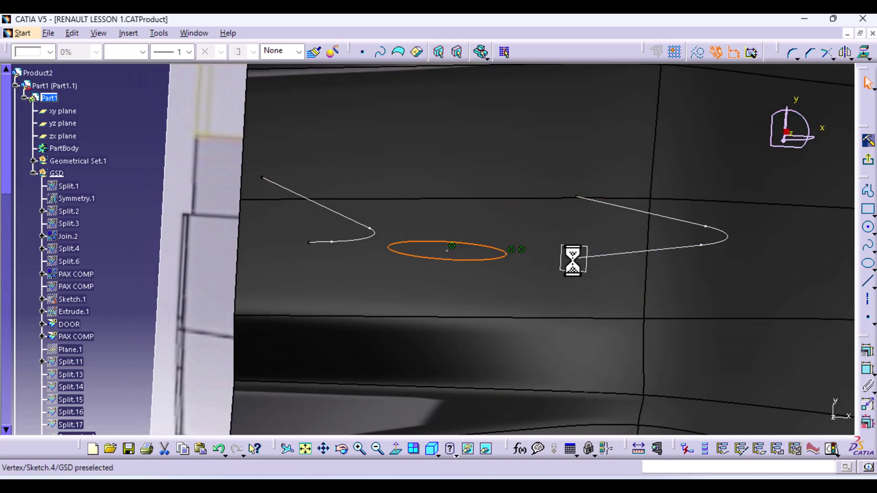
pyautogui.click(866, 370)
pyautogui.rightClick(712, 303)
pyautogui.click(754, 419)
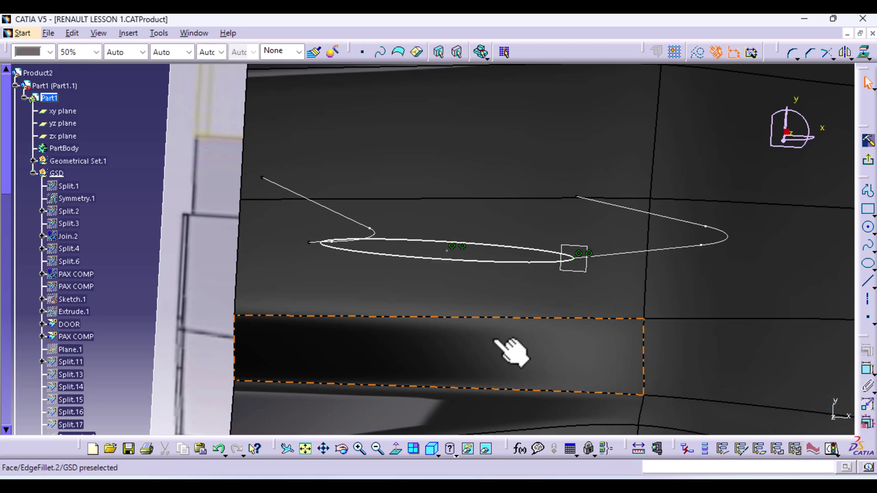
# - Make the ellipse coincident with the rear profile's upper endpoint and finish the sketch
pyautogui.click(336, 247)
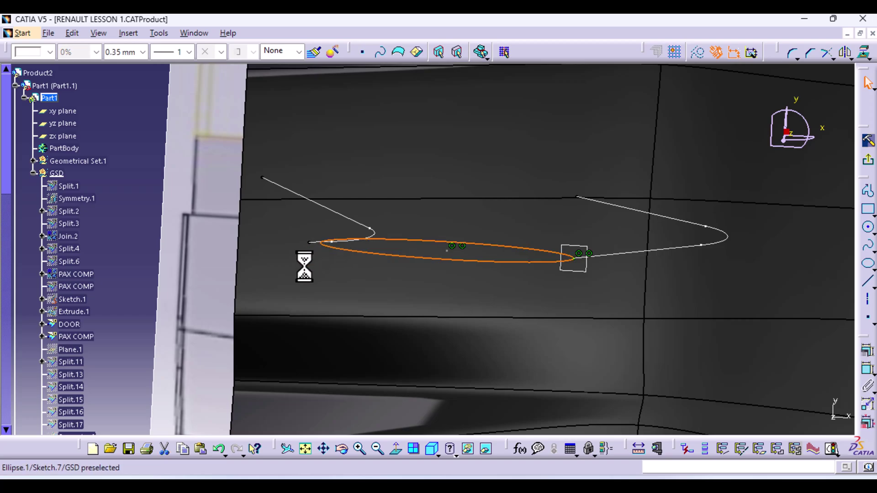
pyautogui.keyDown('ctrl'); pyautogui.click(310, 243); pyautogui.keyUp('ctrl')
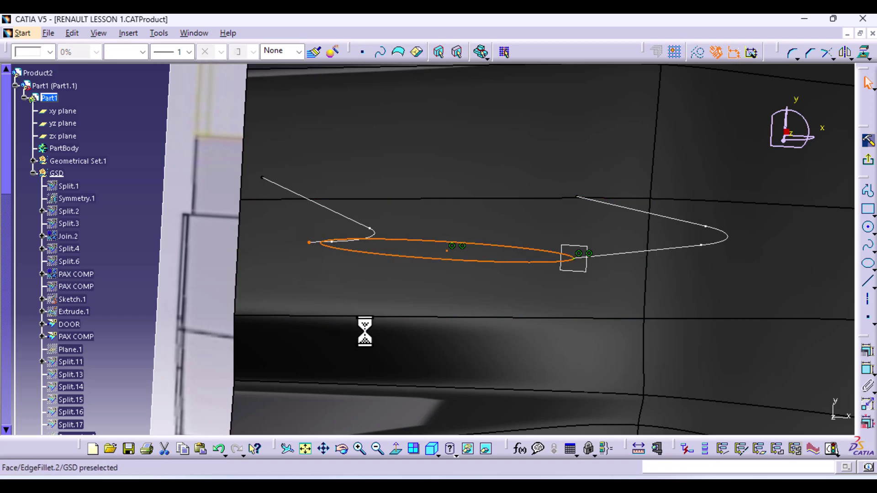
pyautogui.click(867, 370)
pyautogui.rightClick(404, 191)
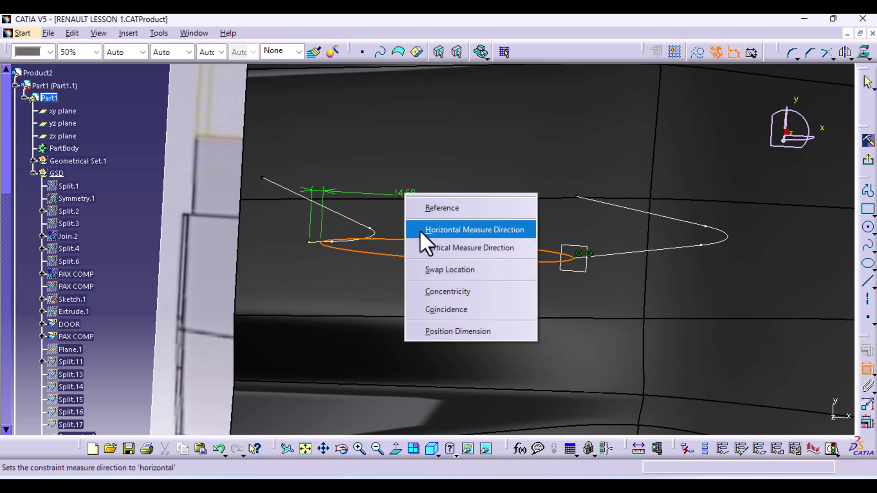
pyautogui.click(461, 309)
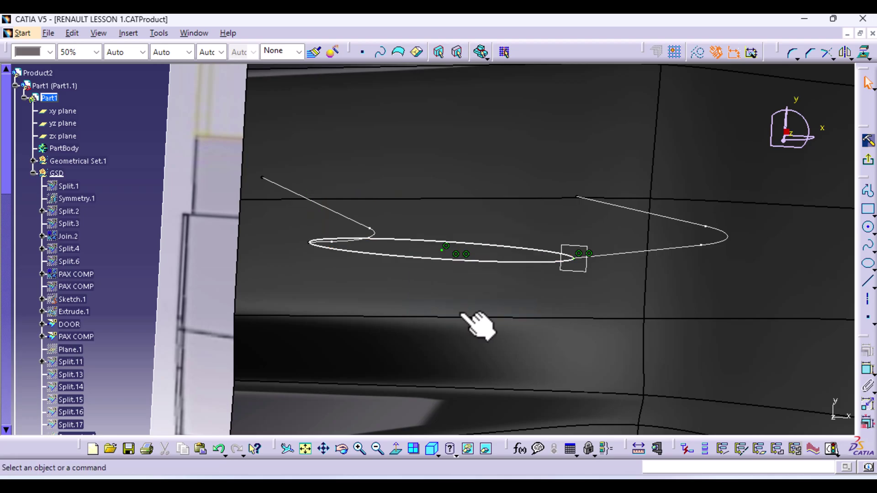
pyautogui.click(868, 161)
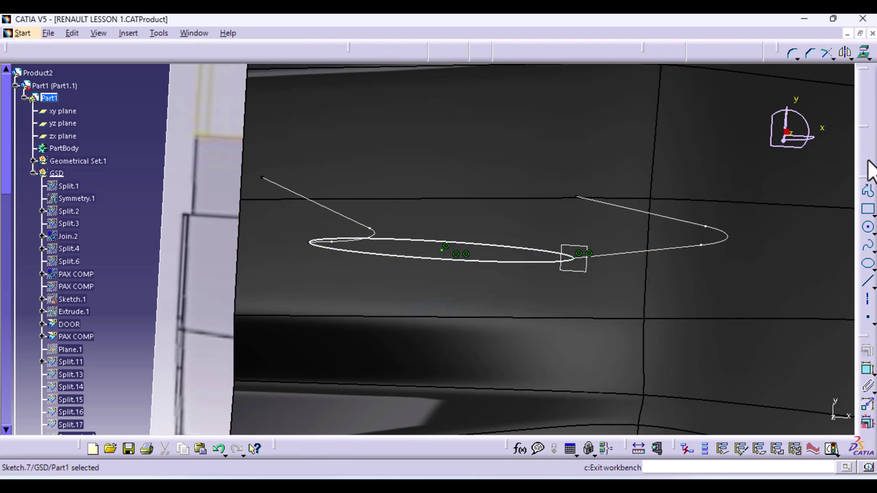